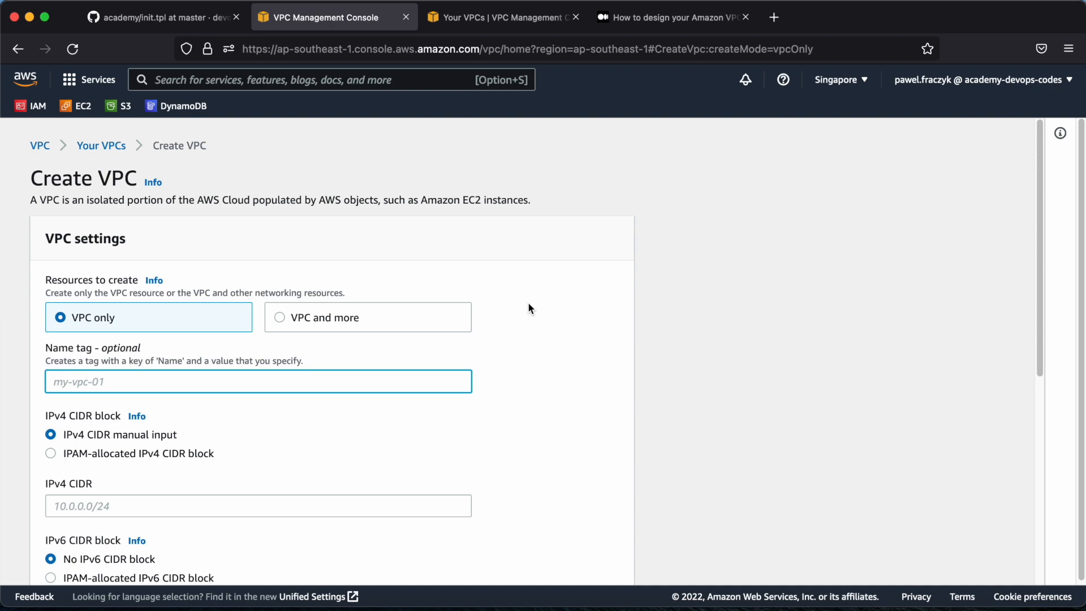
Choose to create the VPC and more instead of the VPC only, and dismiss the new create VPC experience notice
{"action": "scroll", "coordinate": [529, 308], "scroll_direction": "down", "scroll_amount": 1}
{"action": "scroll", "coordinate": [339, 313], "scroll_direction": "down", "scroll_amount": 5}
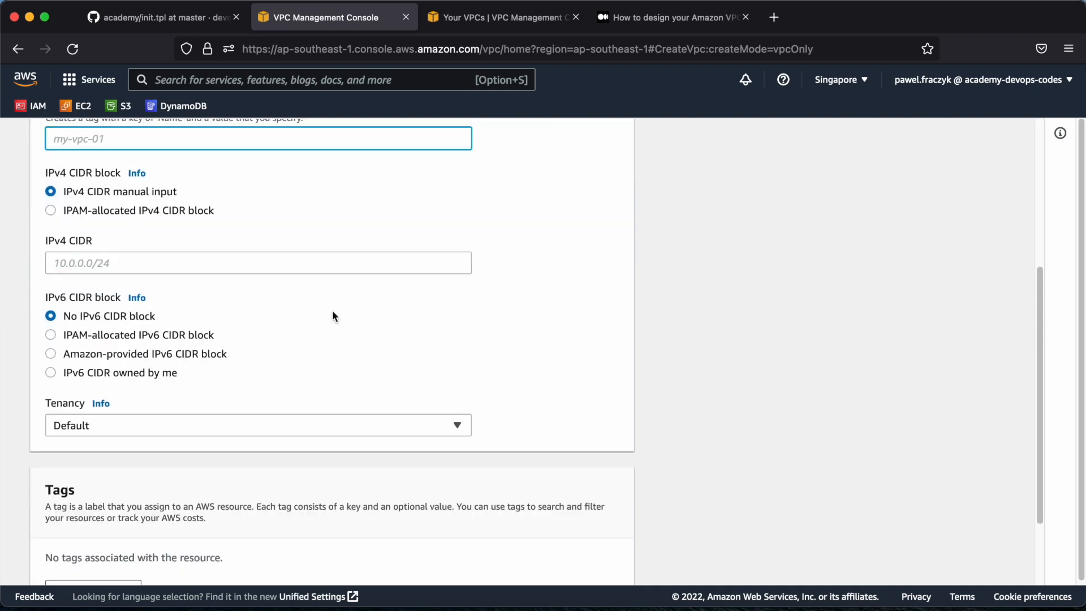
{"action": "scroll", "coordinate": [333, 316], "scroll_direction": "up", "scroll_amount": 5}
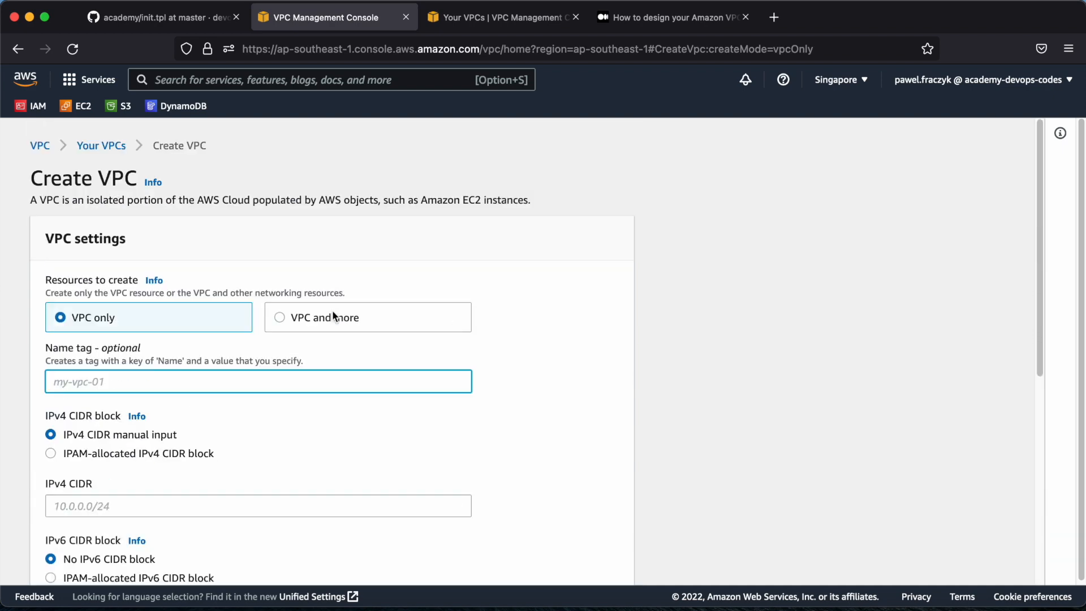
{"action": "left_click", "coordinate": [279, 316]}
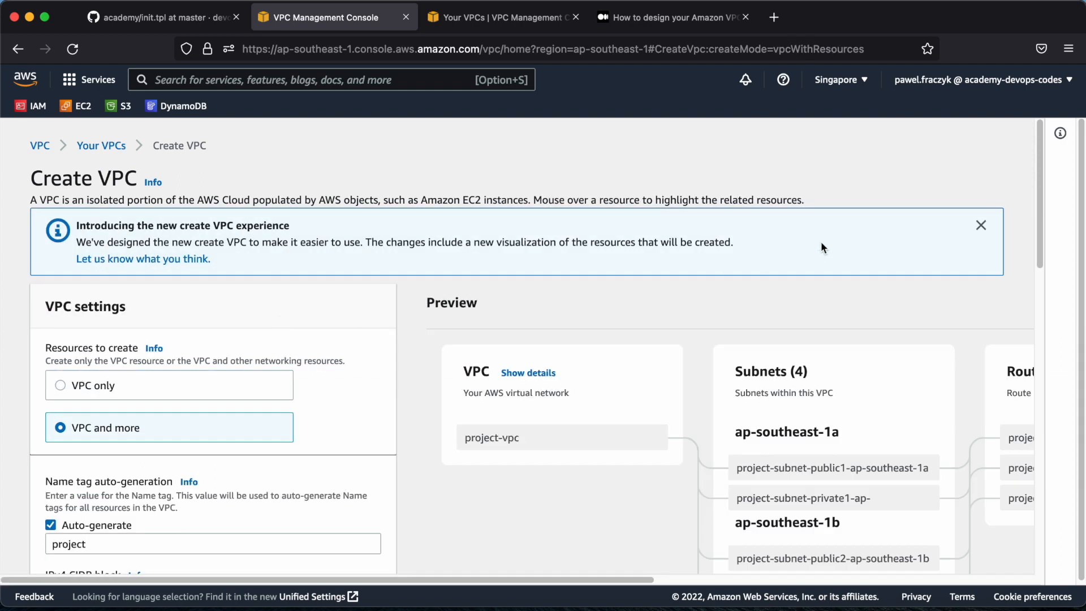
{"action": "left_click", "coordinate": [980, 226]}
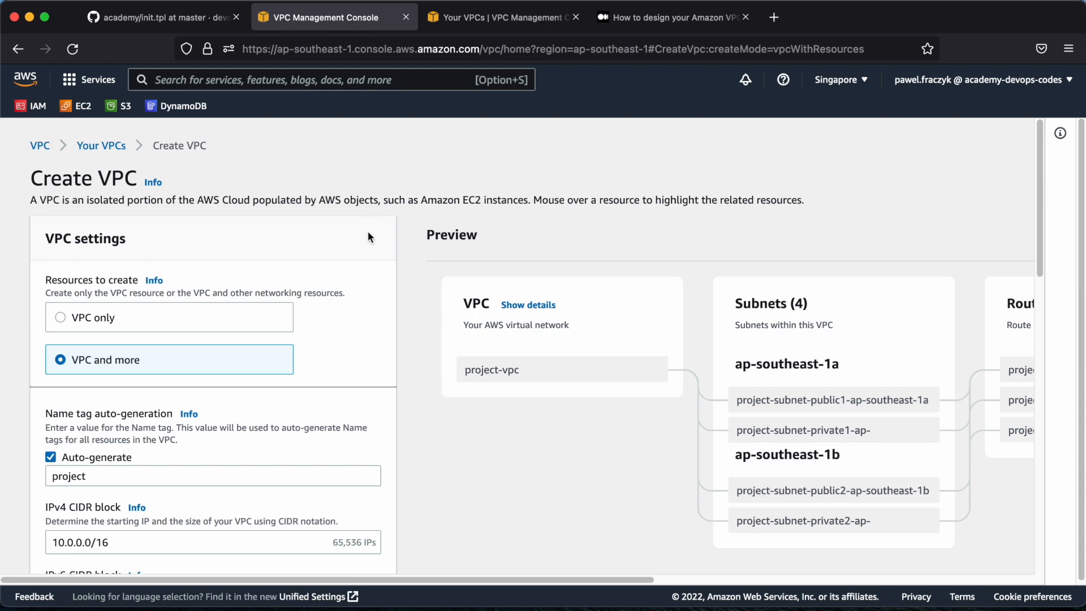
Set the auto-generated name tag for the VPC resources to devopsacademy
{"action": "scroll", "coordinate": [384, 311], "scroll_direction": "down", "scroll_amount": 3}
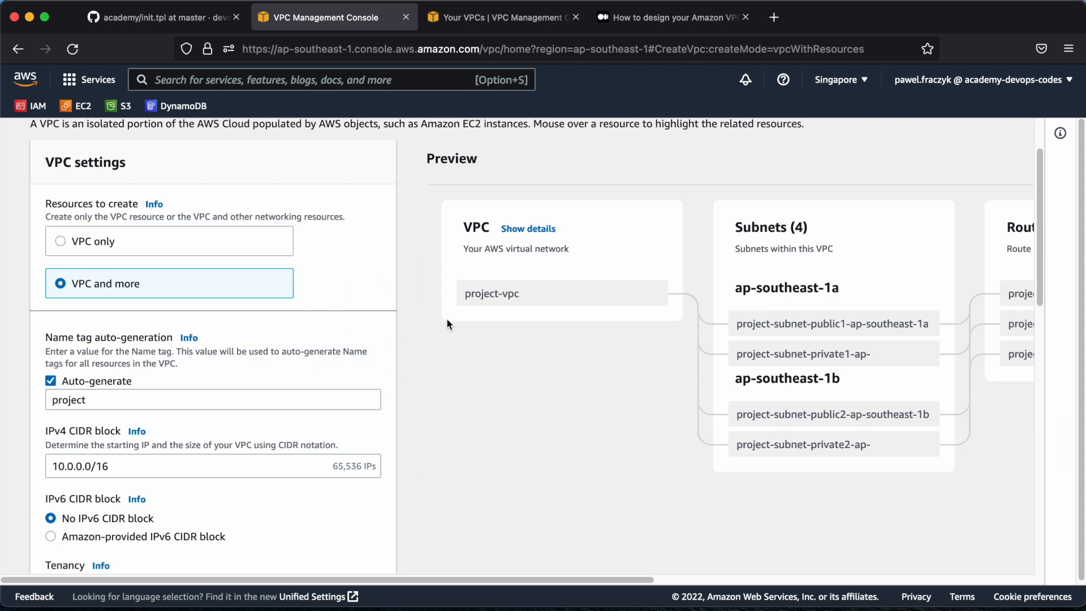
{"action": "scroll", "coordinate": [422, 382], "scroll_direction": "down", "scroll_amount": 1}
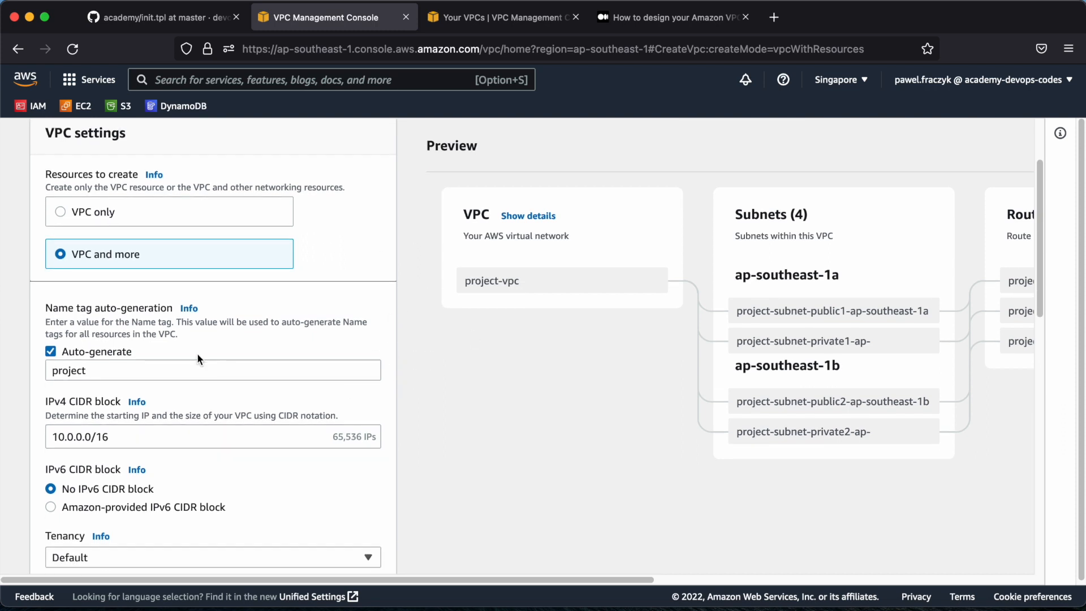
{"action": "left_click_drag", "start_coordinate": [93, 371], "coordinate": [36, 366]}
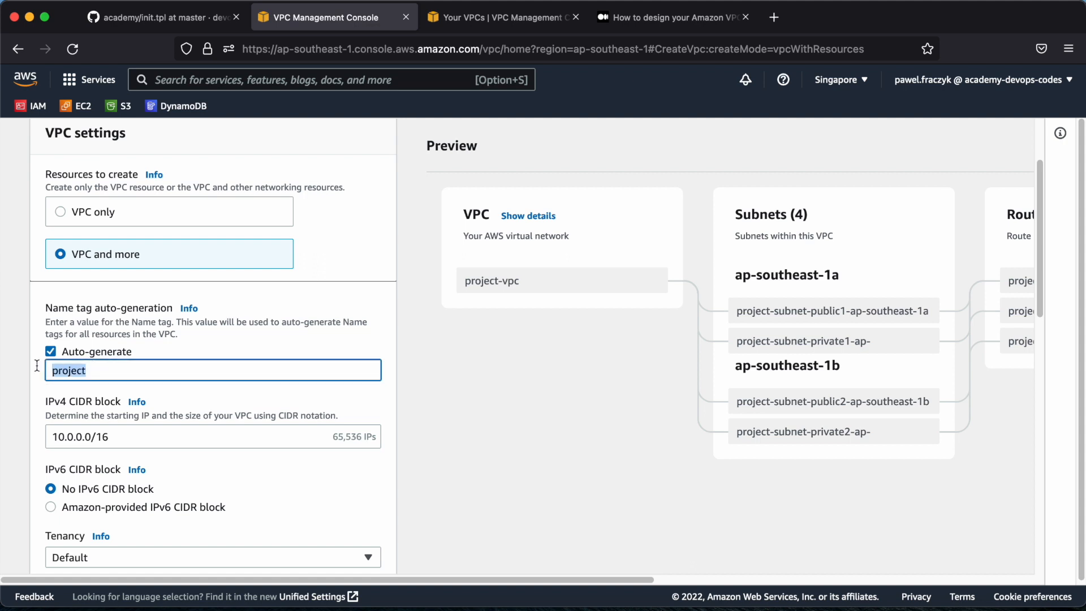
{"action": "type", "text": "dev"}
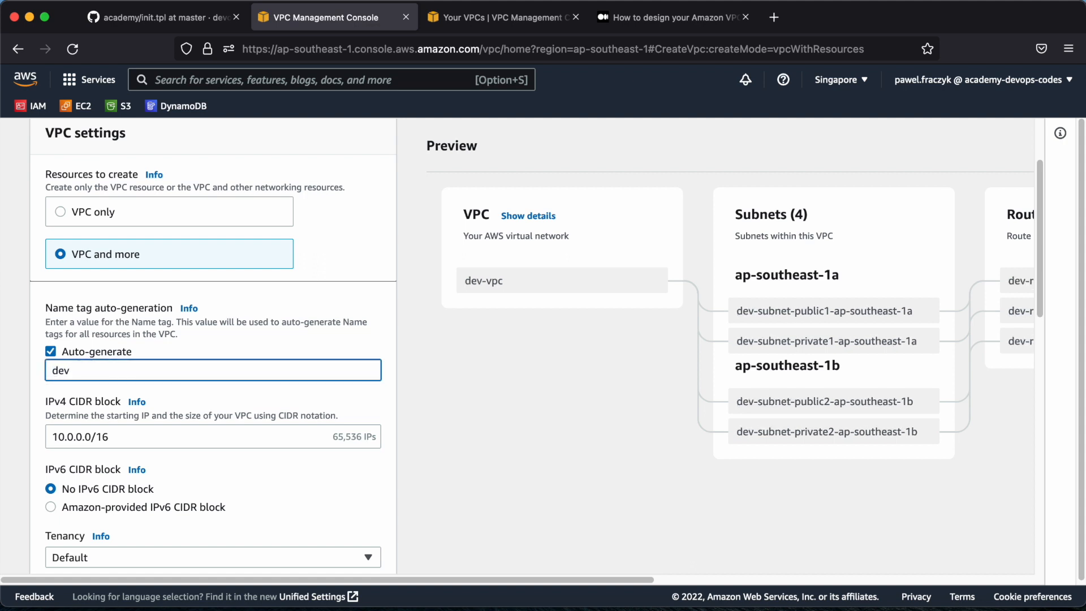
{"action": "type", "text": "opsa"}
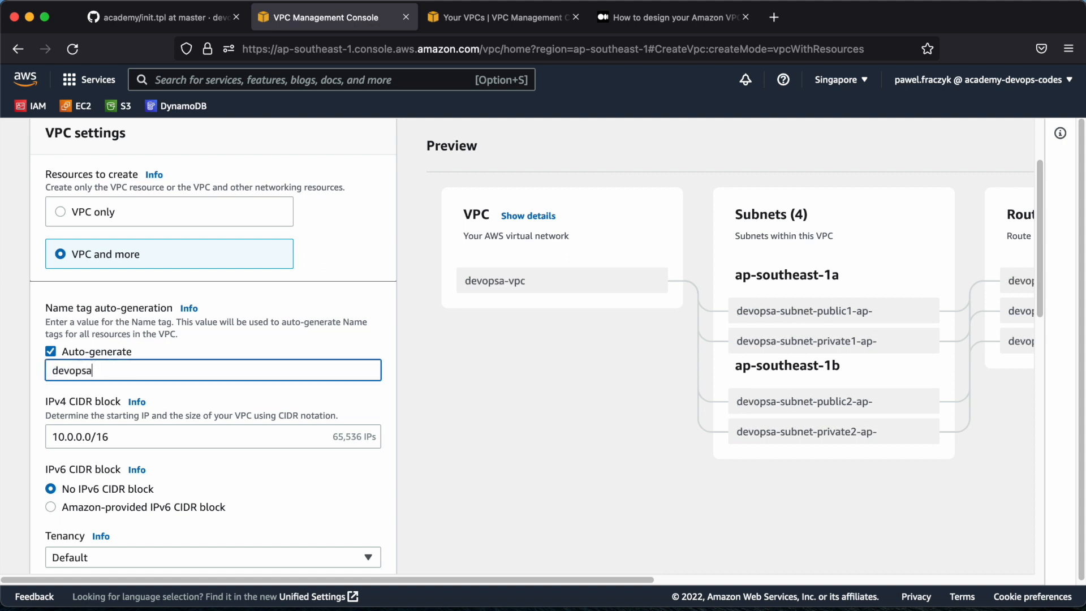
{"action": "type", "text": "cademy"}
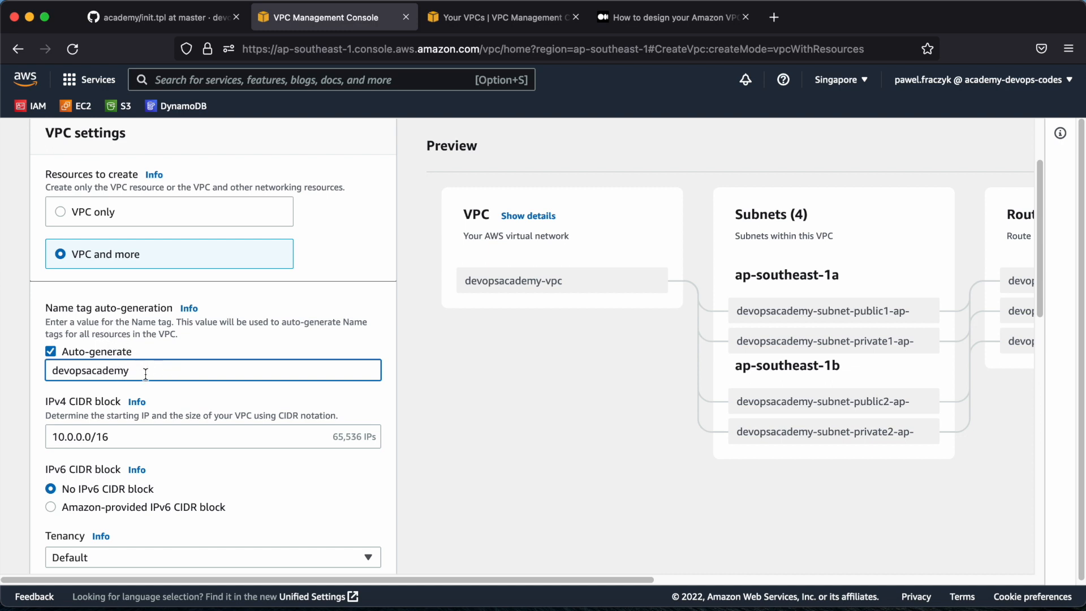
Set the VPC's IPv4 CIDR block to 10.0.0.0/20
{"action": "scroll", "coordinate": [213, 383], "scroll_direction": "down", "scroll_amount": 1}
{"action": "scroll", "coordinate": [213, 383], "scroll_direction": "down", "scroll_amount": 1}
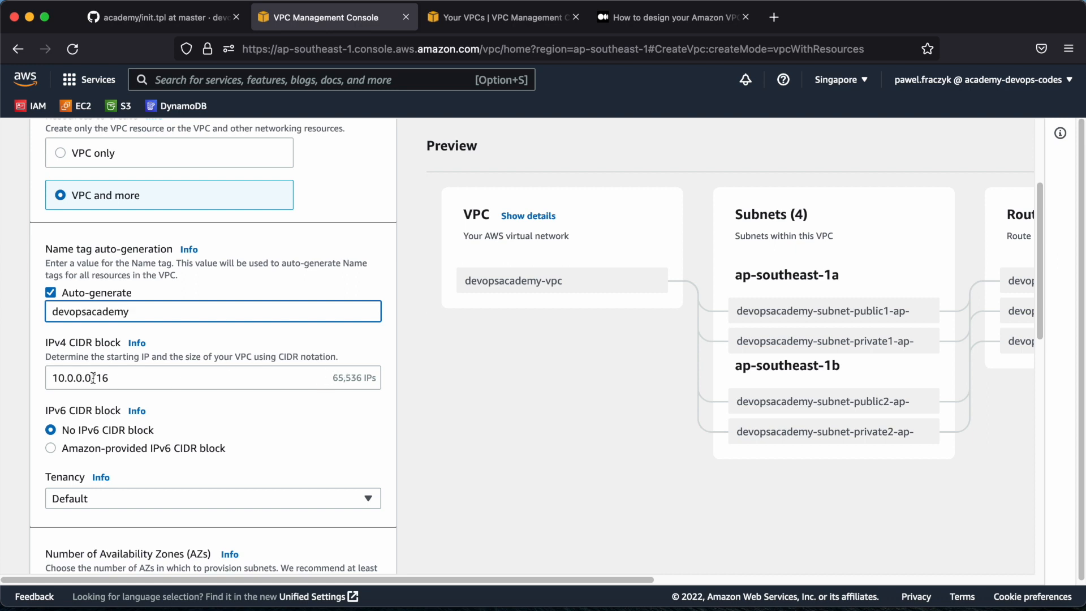
{"action": "left_click_drag", "start_coordinate": [90, 378], "coordinate": [51, 379]}
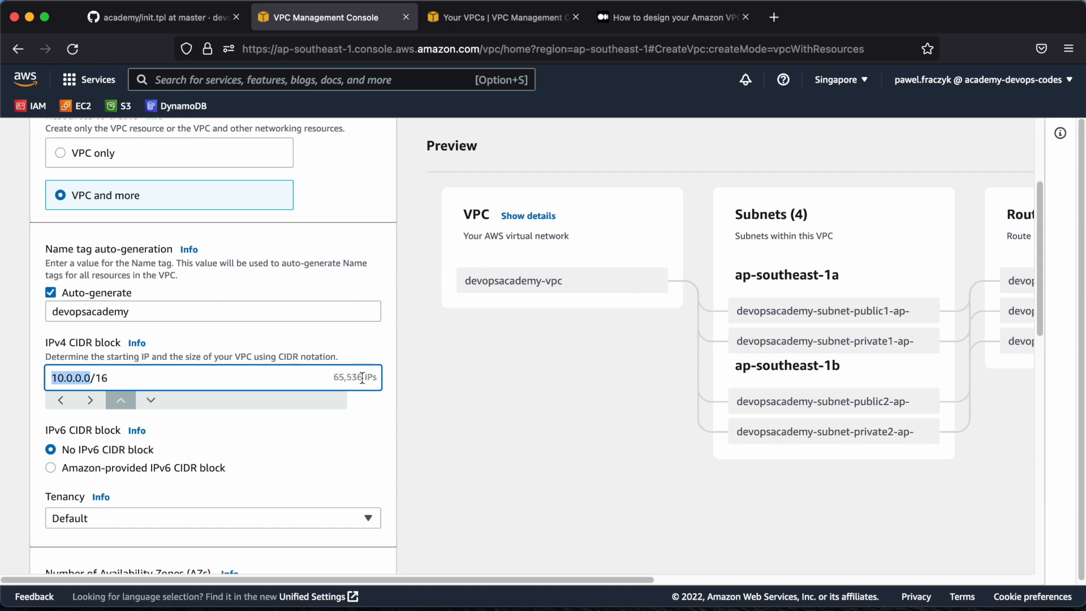
{"action": "left_click", "coordinate": [118, 397]}
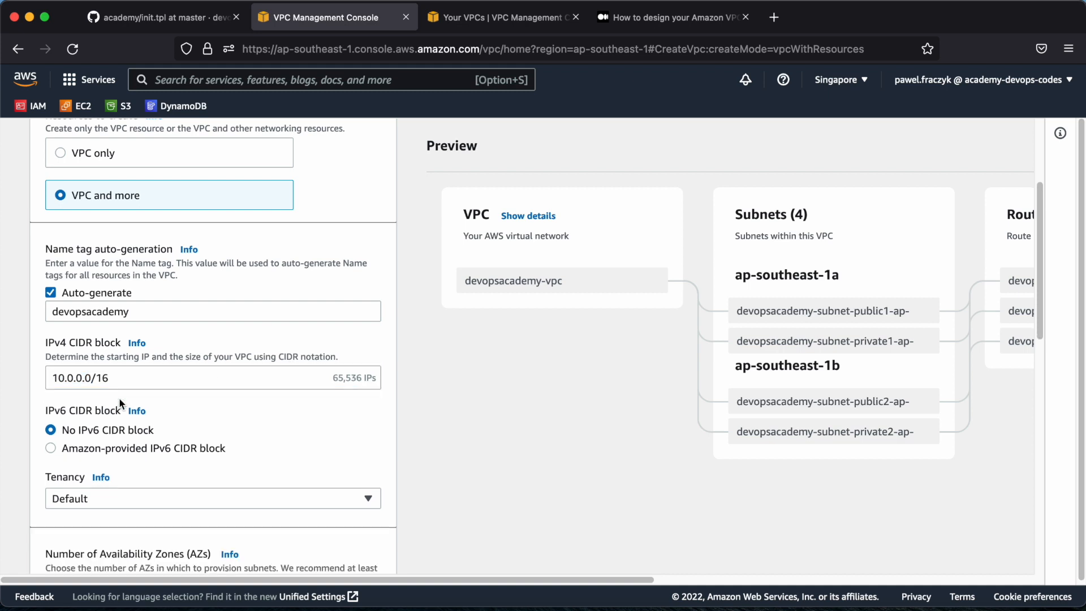
{"action": "left_click", "coordinate": [141, 380]}
{"action": "left_click", "coordinate": [151, 400]}
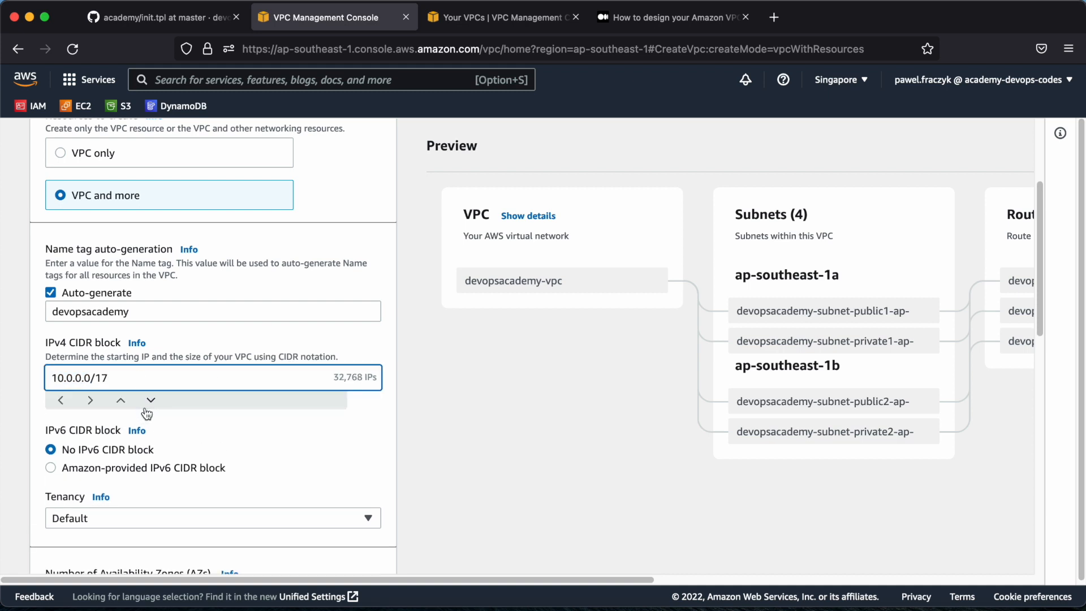
{"action": "left_click", "coordinate": [150, 400]}
{"action": "left_click", "coordinate": [148, 401]}
{"action": "left_click", "coordinate": [148, 401]}
{"action": "left_click", "coordinate": [514, 386]}
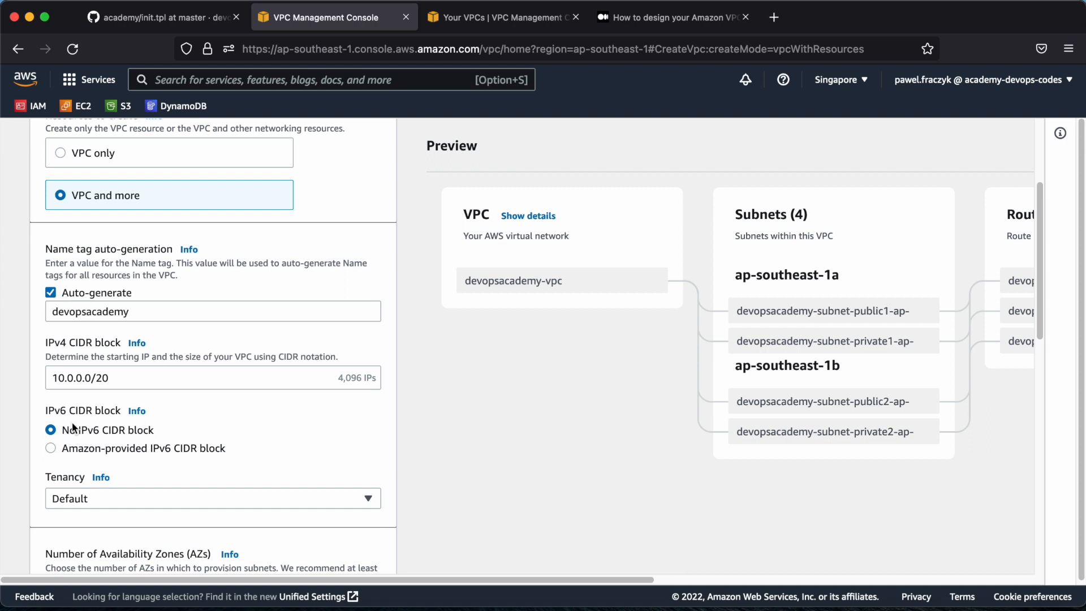
Examine the tenancy choices and the Availability Zone count, and compare them with the VPC design diagram in the Medium article
{"action": "scroll", "coordinate": [279, 439], "scroll_direction": "down", "scroll_amount": 2}
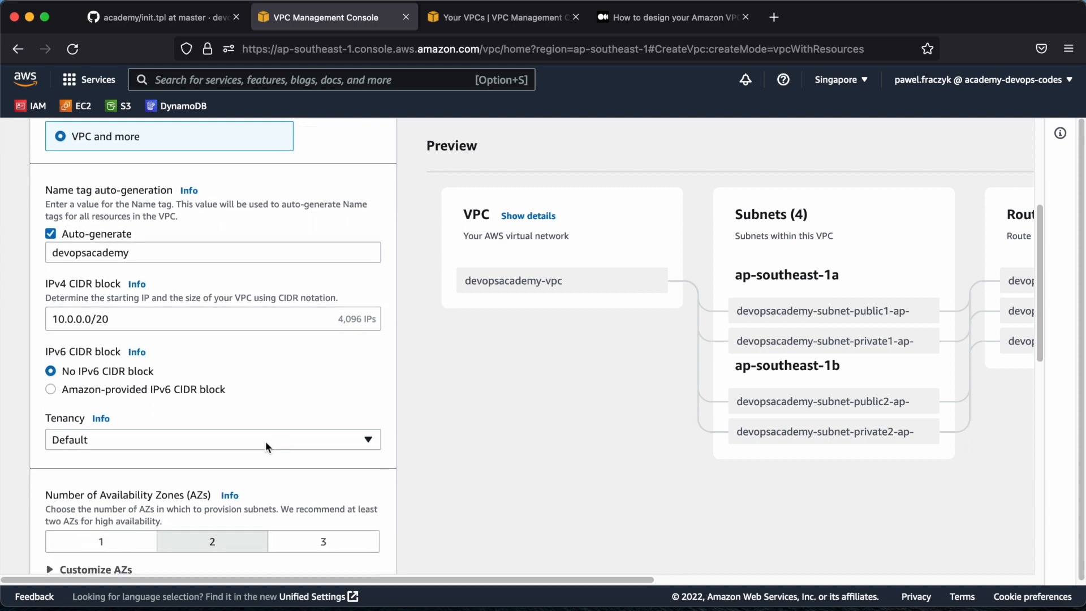
{"action": "left_click", "coordinate": [113, 439]}
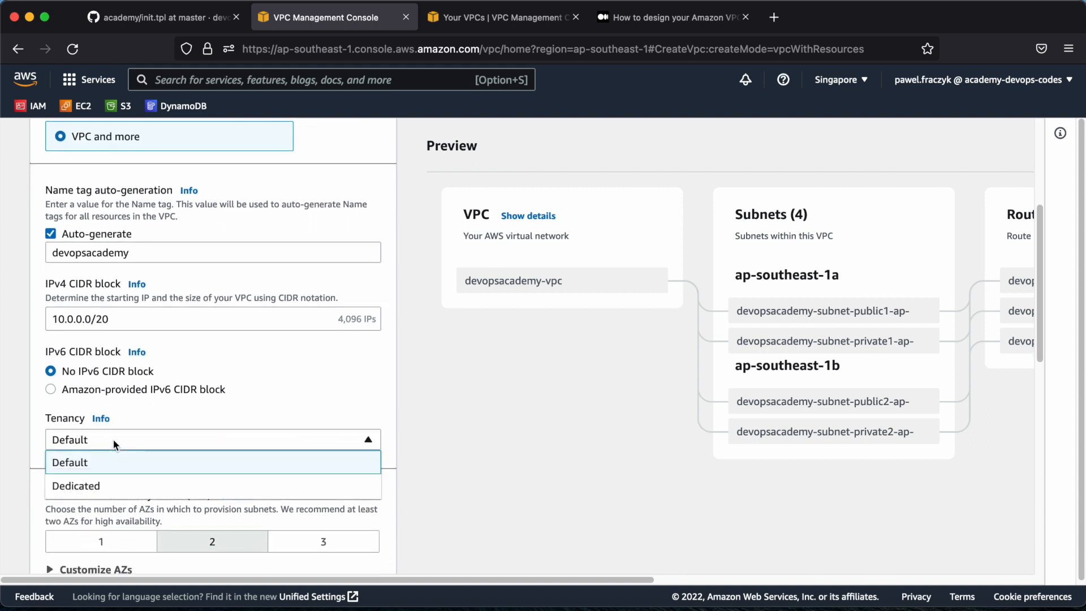
{"action": "left_click", "coordinate": [113, 439]}
{"action": "scroll", "coordinate": [439, 433], "scroll_direction": "down", "scroll_amount": 1}
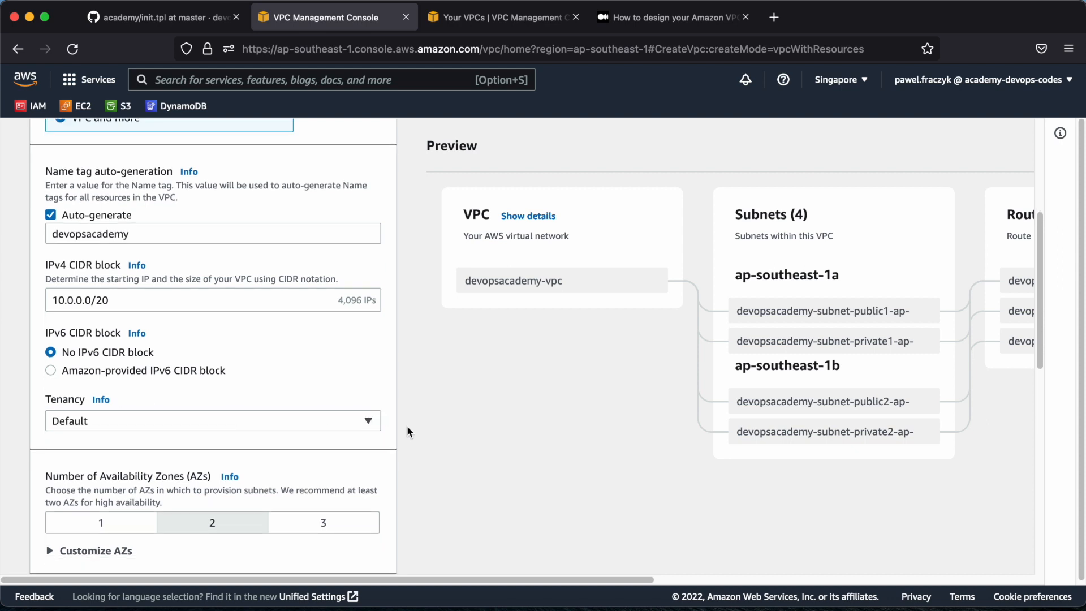
{"action": "scroll", "coordinate": [406, 425], "scroll_direction": "down", "scroll_amount": 1}
{"action": "scroll", "coordinate": [407, 431], "scroll_direction": "down", "scroll_amount": 3}
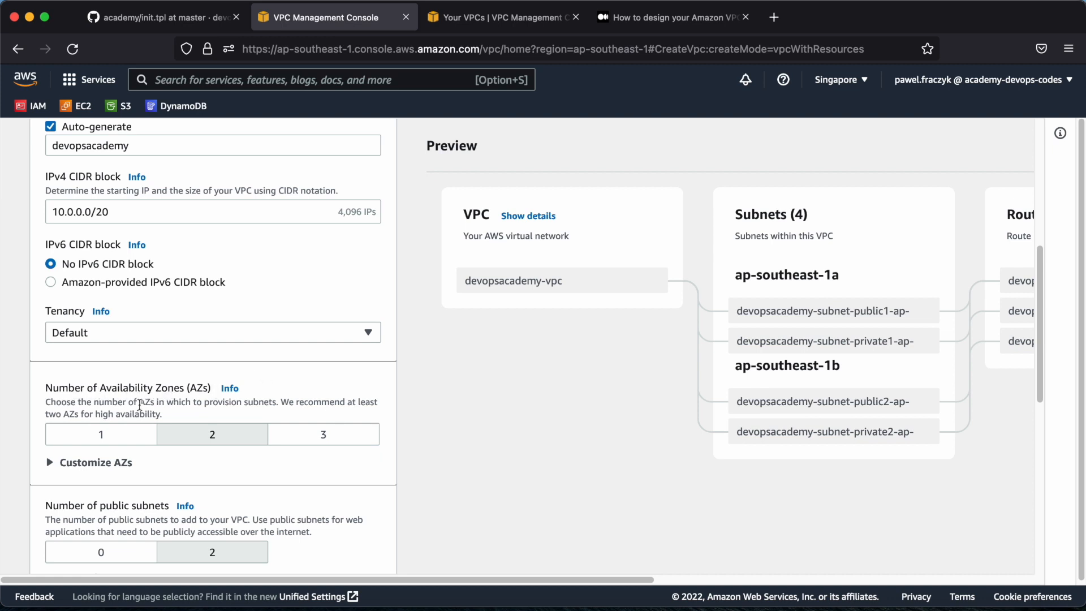
{"action": "left_click", "coordinate": [634, 18]}
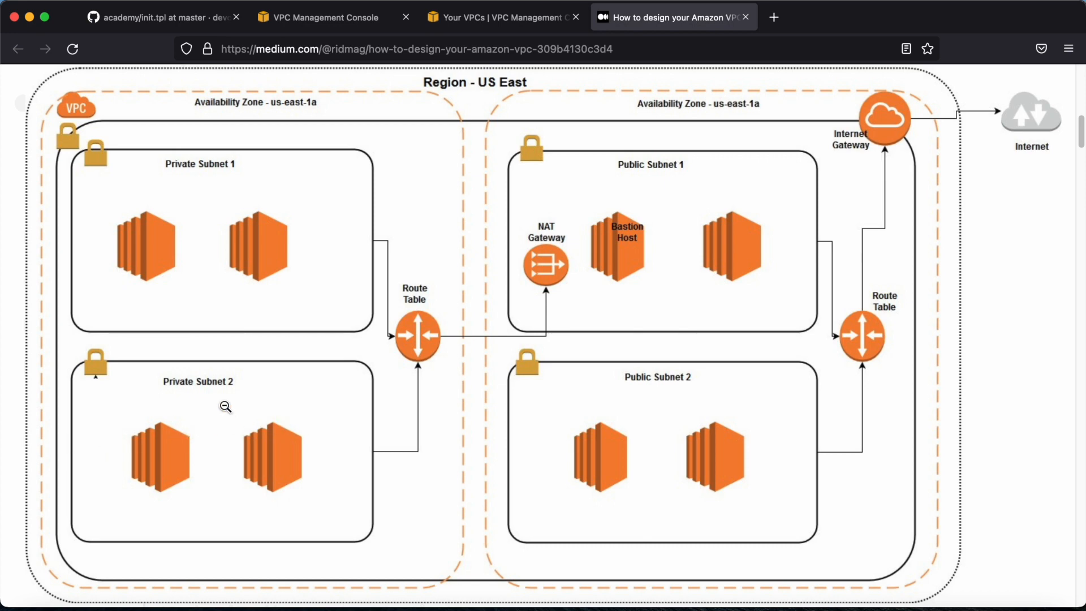
{"action": "left_click", "coordinate": [356, 32]}
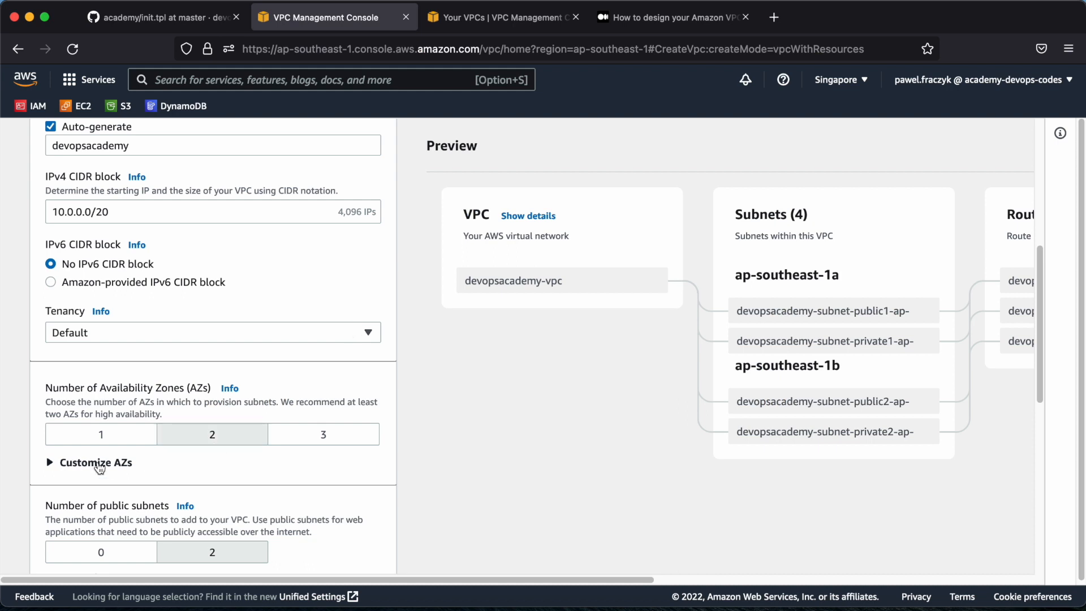
Examine which Availability Zones are assigned and read the description of the public subnets setting
{"action": "left_click", "coordinate": [98, 464]}
{"action": "scroll", "coordinate": [99, 467], "scroll_direction": "down", "scroll_amount": 3}
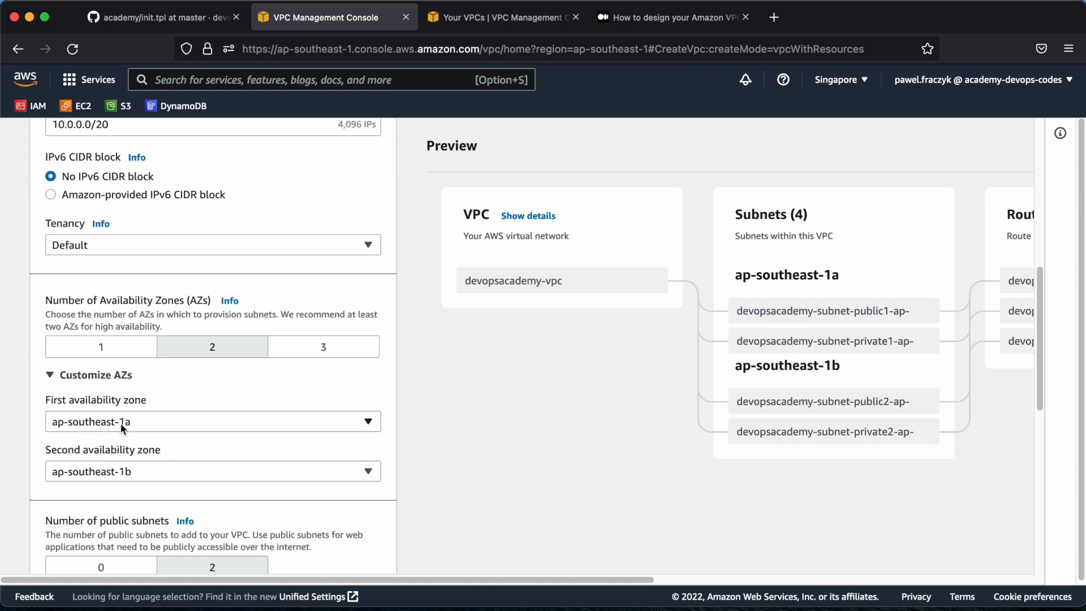
{"action": "left_click", "coordinate": [79, 376]}
{"action": "scroll", "coordinate": [80, 379], "scroll_direction": "down", "scroll_amount": 3}
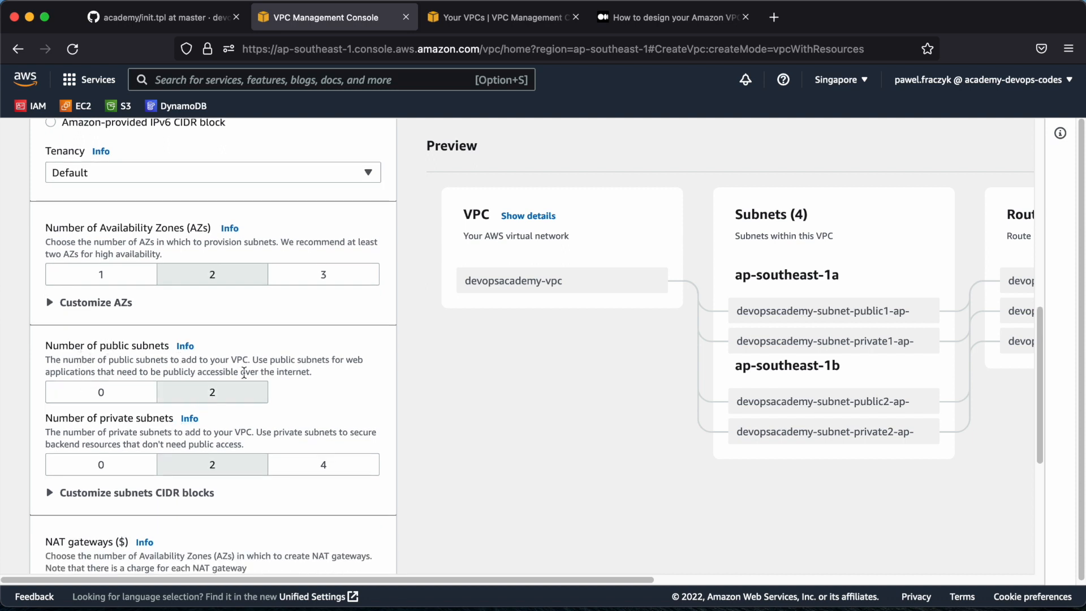
{"action": "left_click_drag", "start_coordinate": [252, 361], "coordinate": [314, 373]}
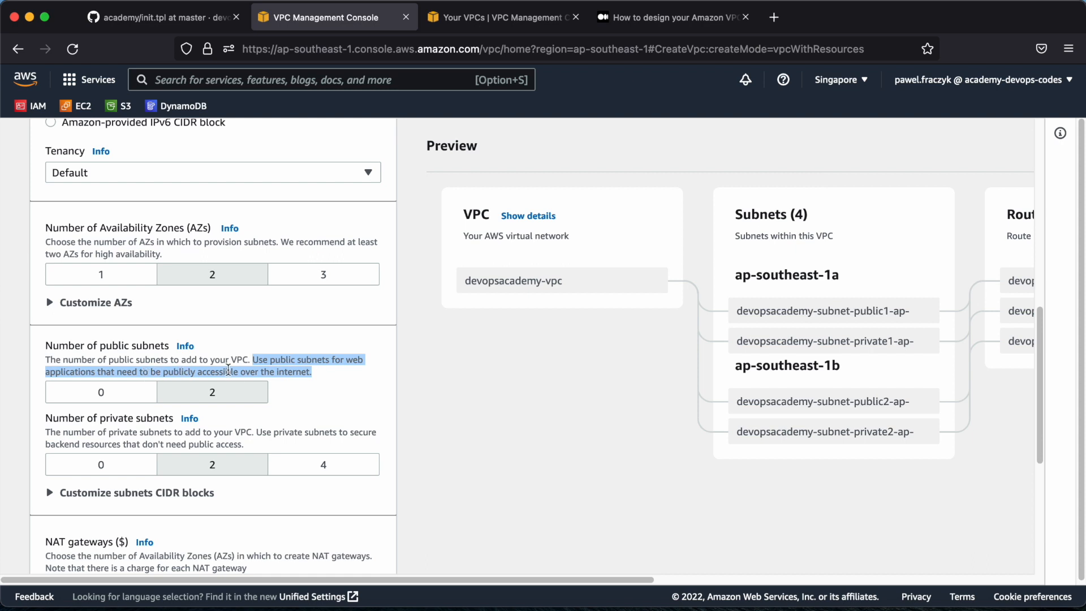
{"action": "left_click", "coordinate": [319, 376]}
{"action": "scroll", "coordinate": [258, 374], "scroll_direction": "down", "scroll_amount": 1}
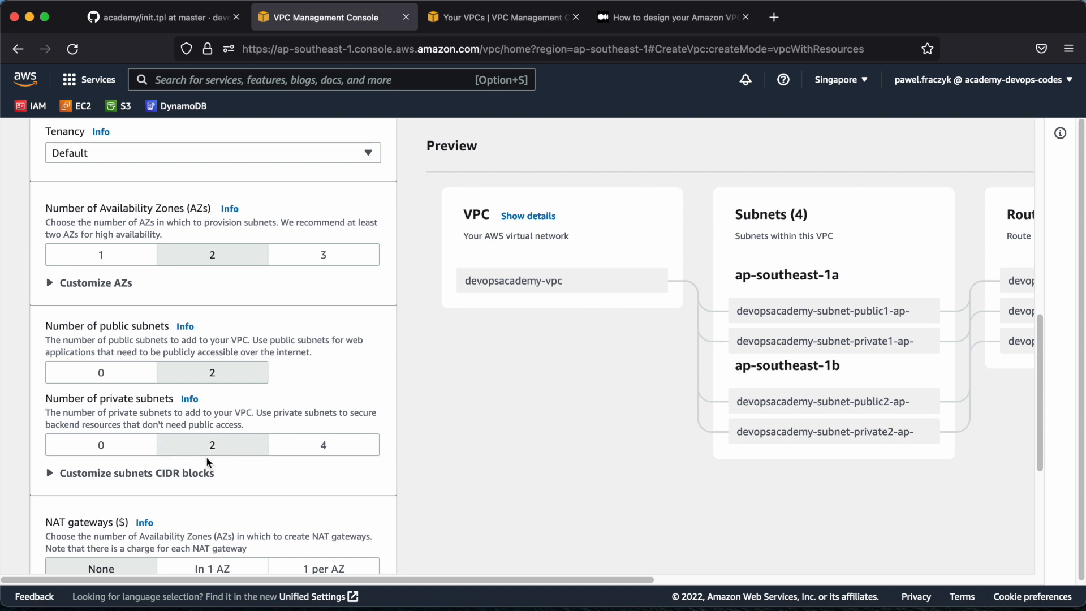
Show the subnet CIDR customization and set the prefix length of both public subnet blocks to /22
{"action": "left_click", "coordinate": [199, 472]}
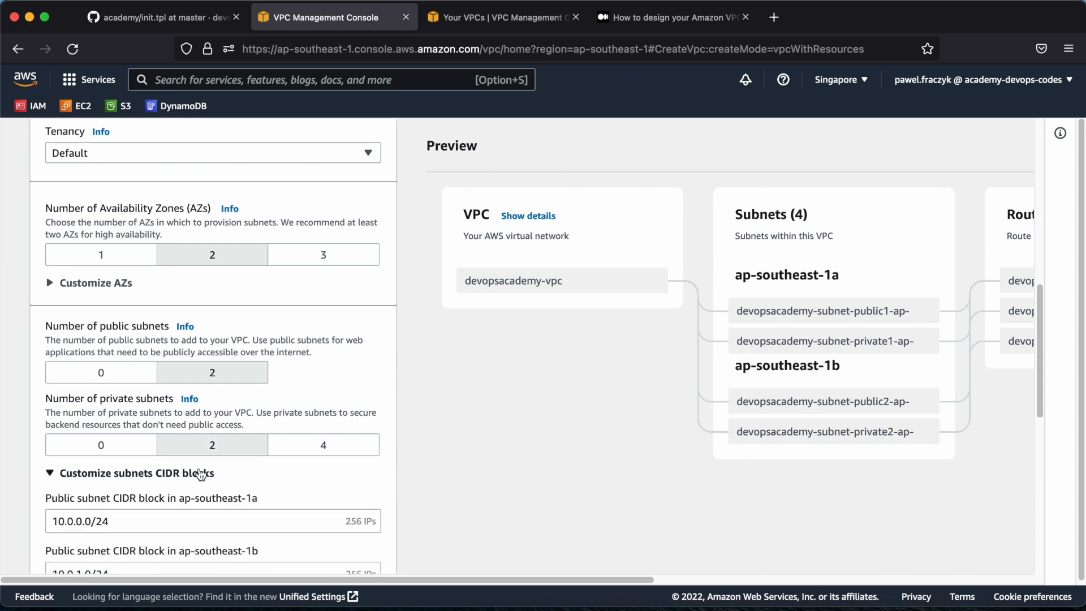
{"action": "scroll", "coordinate": [198, 470], "scroll_direction": "down", "scroll_amount": 5}
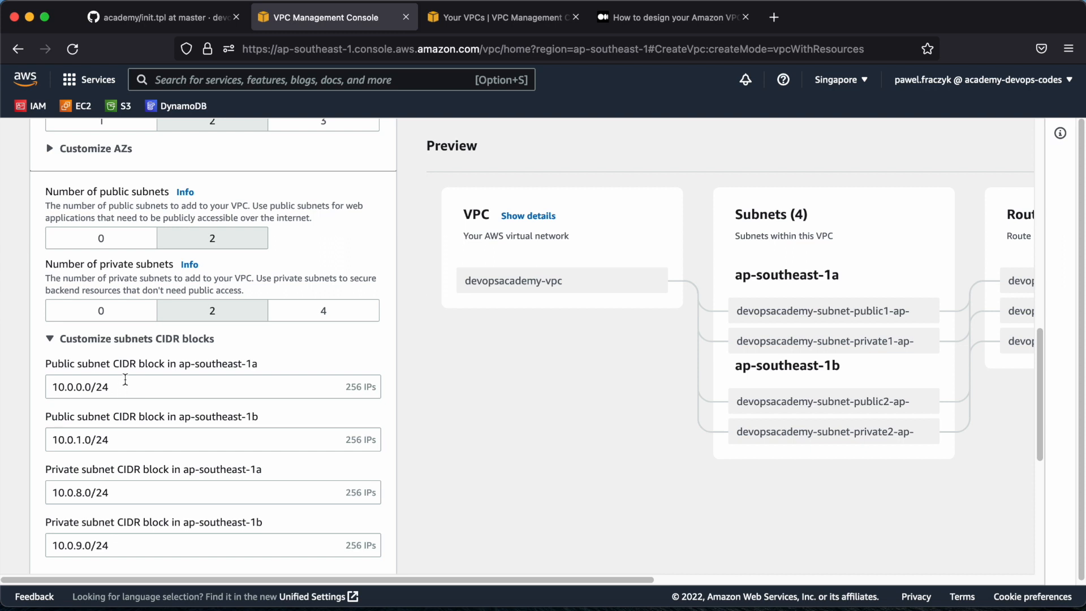
{"action": "scroll", "coordinate": [193, 278], "scroll_direction": "up", "scroll_amount": 3}
{"action": "scroll", "coordinate": [181, 231], "scroll_direction": "up", "scroll_amount": 2}
{"action": "scroll", "coordinate": [172, 266], "scroll_direction": "down", "scroll_amount": 8}
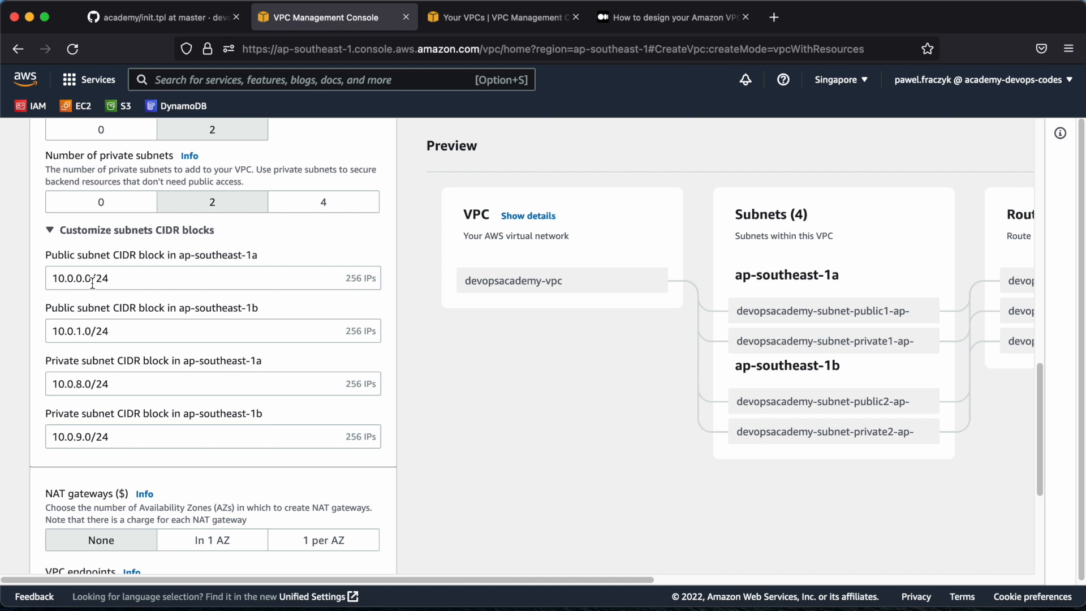
{"action": "left_click", "coordinate": [132, 283]}
{"action": "key", "text": "BackSpace"}
{"action": "type", "text": "1"}
{"action": "key", "text": "BackSpace"}
{"action": "type", "text": "2"}
{"action": "left_click", "coordinate": [133, 331]}
{"action": "key", "text": "BackSpace"}
{"action": "type", "text": "2"}
Set the prefix length of both private subnet CIDR blocks to /22
{"action": "left_click", "coordinate": [153, 408]}
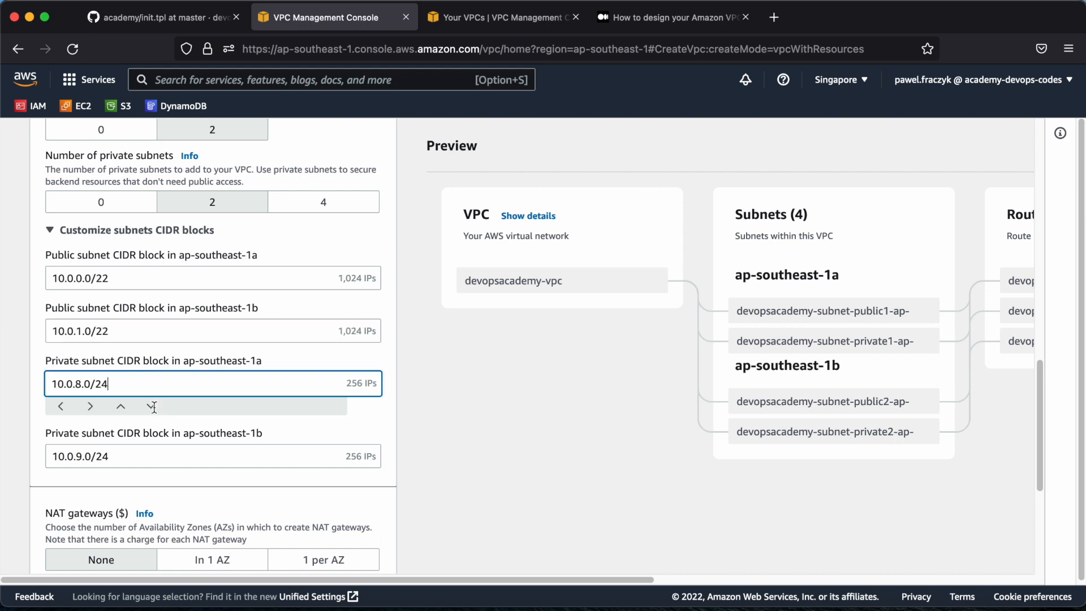
{"action": "key", "text": "BackSpace"}
{"action": "type", "text": "2"}
{"action": "left_click", "coordinate": [155, 456]}
{"action": "key", "text": "BackSpace"}
{"action": "type", "text": "2"}
{"action": "left_click", "coordinate": [130, 406]}
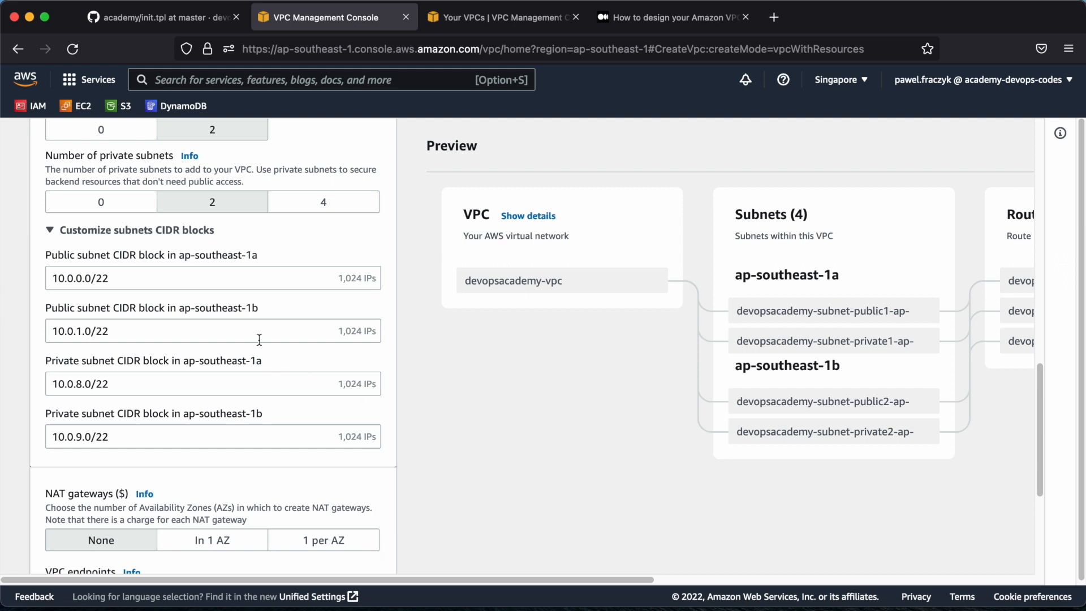
Set the public subnet CIDR block in ap-southeast-1b to 10.0.4.0/22
{"action": "left_click", "coordinate": [78, 331]}
{"action": "left_click", "coordinate": [152, 285]}
{"action": "left_click", "coordinate": [142, 276]}
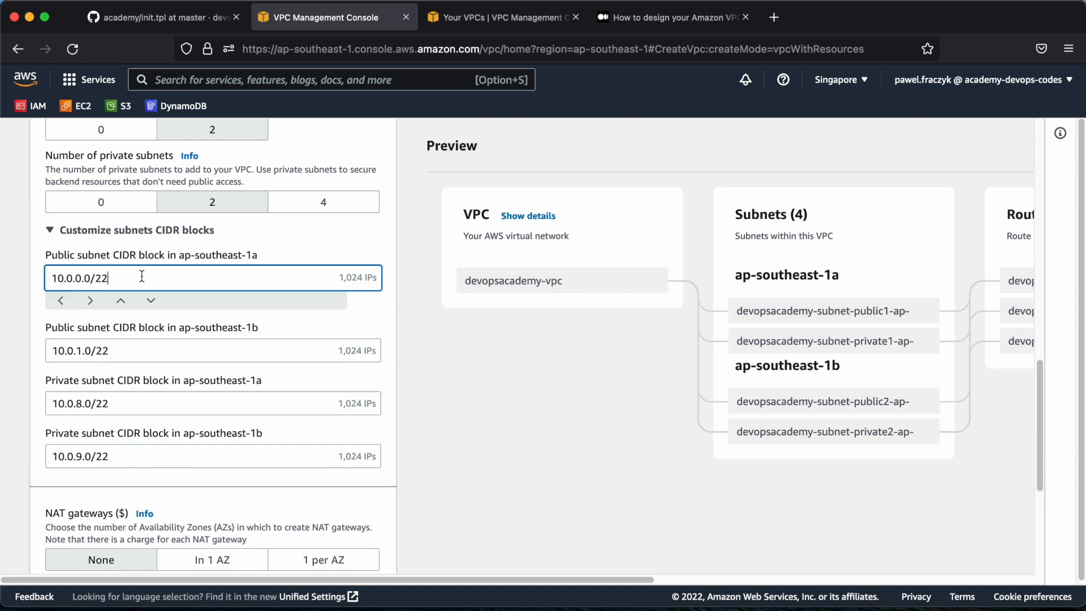
{"action": "left_click", "coordinate": [114, 343]}
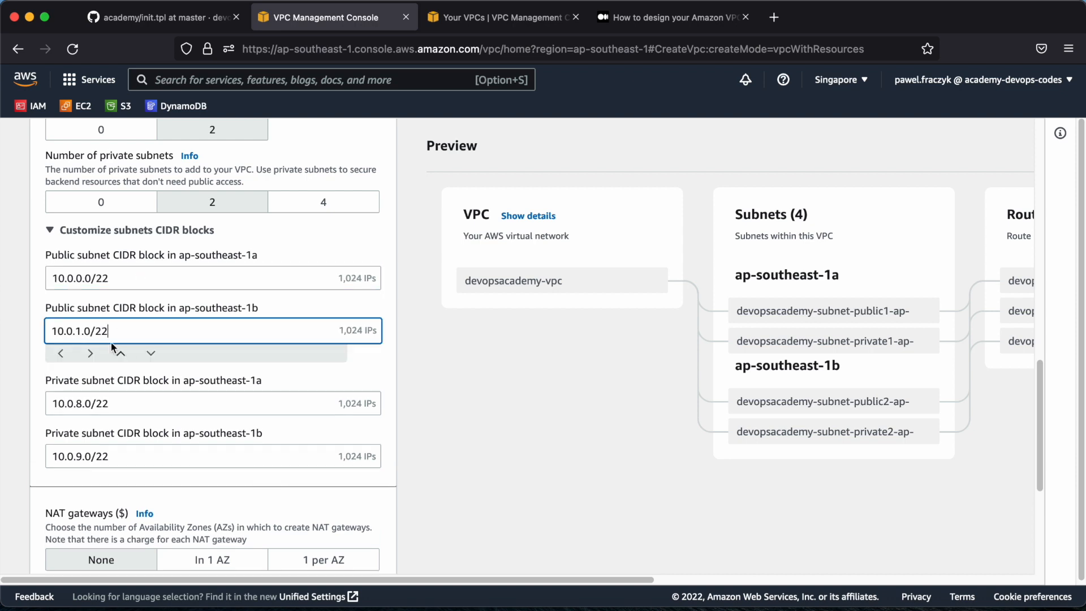
{"action": "double_click", "coordinate": [79, 331]}
{"action": "type", "text": "4"}
Set the private subnet CIDR block in ap-southeast-1b to 10.0.12.0/22
{"action": "left_click_drag", "start_coordinate": [80, 456], "coordinate": [80, 455]}
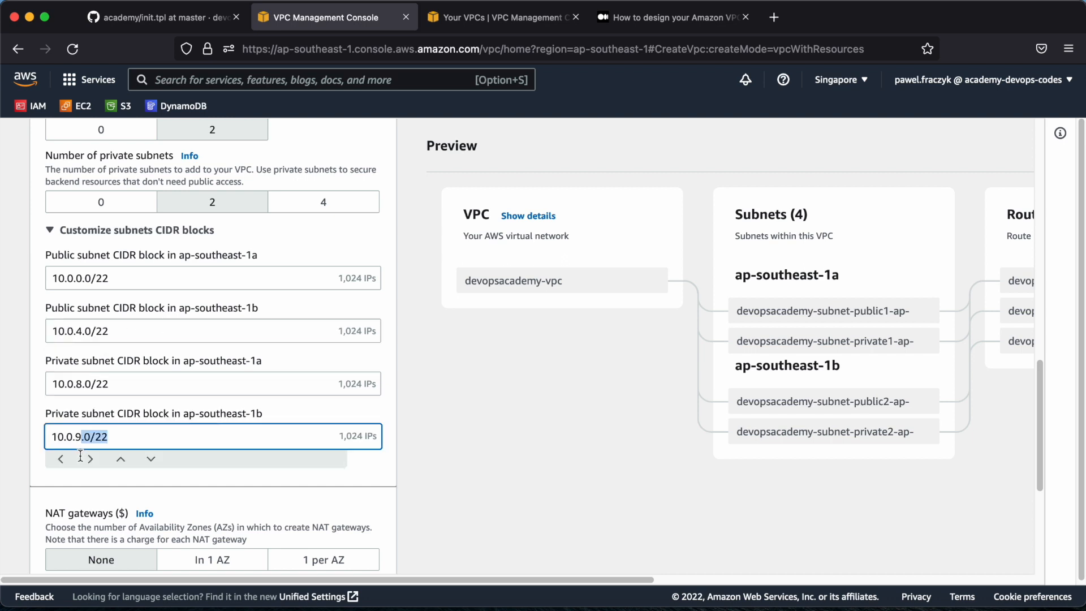
{"action": "left_click", "coordinate": [81, 437]}
{"action": "key", "text": "BackSpace"}
{"action": "type", "text": "12"}
{"action": "left_click", "coordinate": [586, 425]}
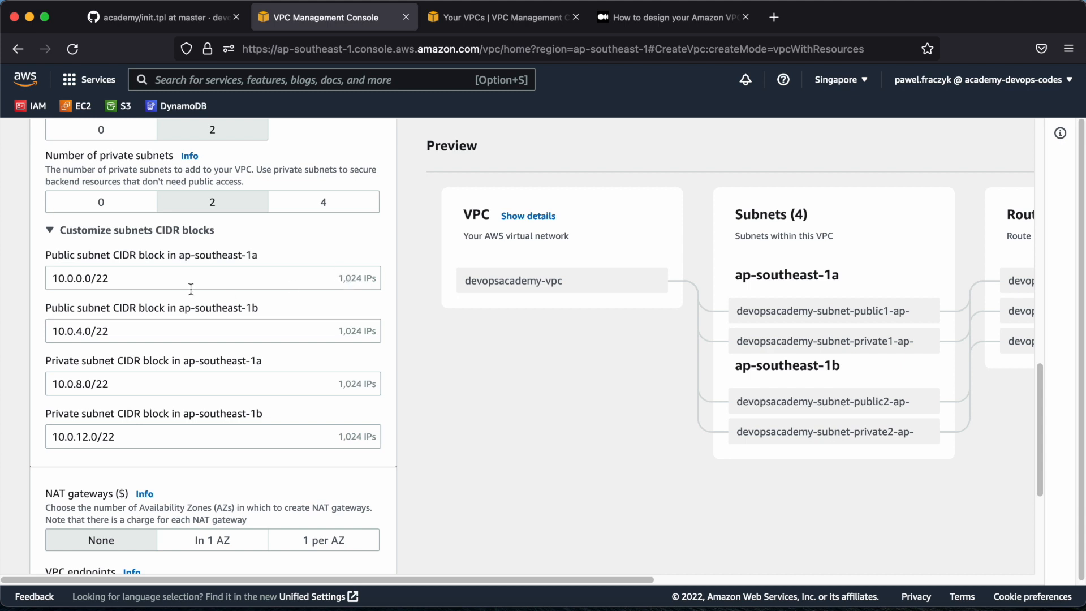
{"action": "scroll", "coordinate": [145, 364], "scroll_direction": "down", "scroll_amount": 1}
{"action": "scroll", "coordinate": [145, 362], "scroll_direction": "down", "scroll_amount": 3}
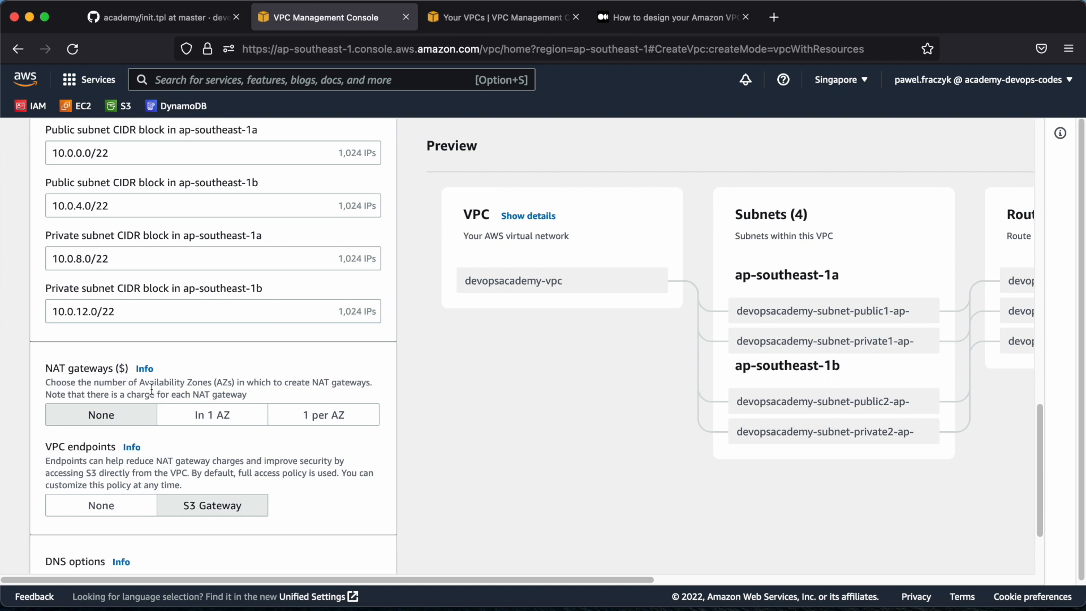
Set NAT gateways to In 1 AZ and open the Pricing for Amazon VPC documentation in a new browser tab
{"action": "left_click", "coordinate": [205, 416]}
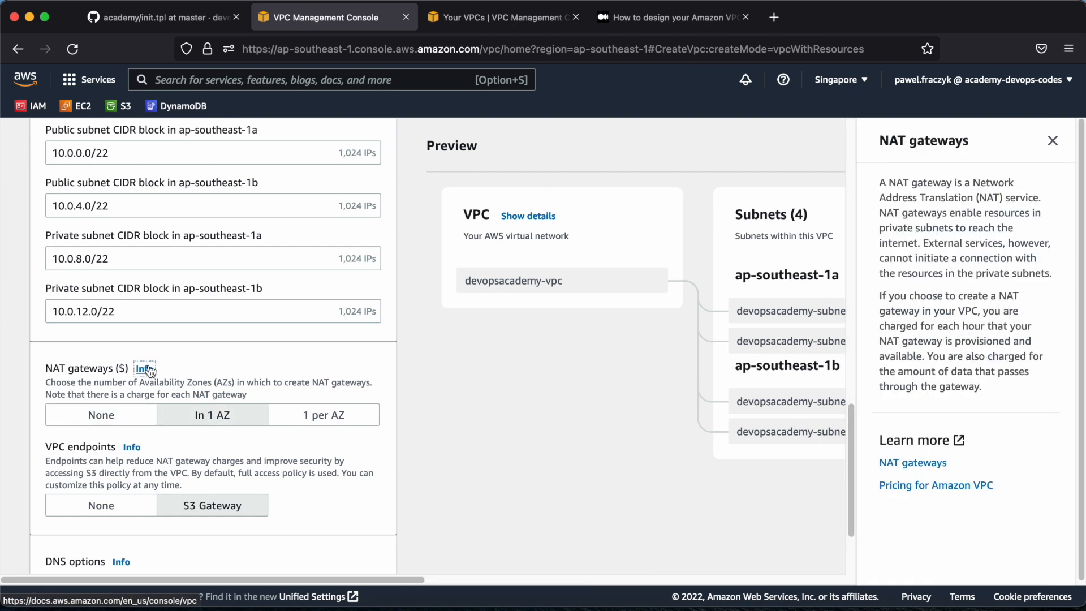
{"action": "right_click", "coordinate": [912, 487]}
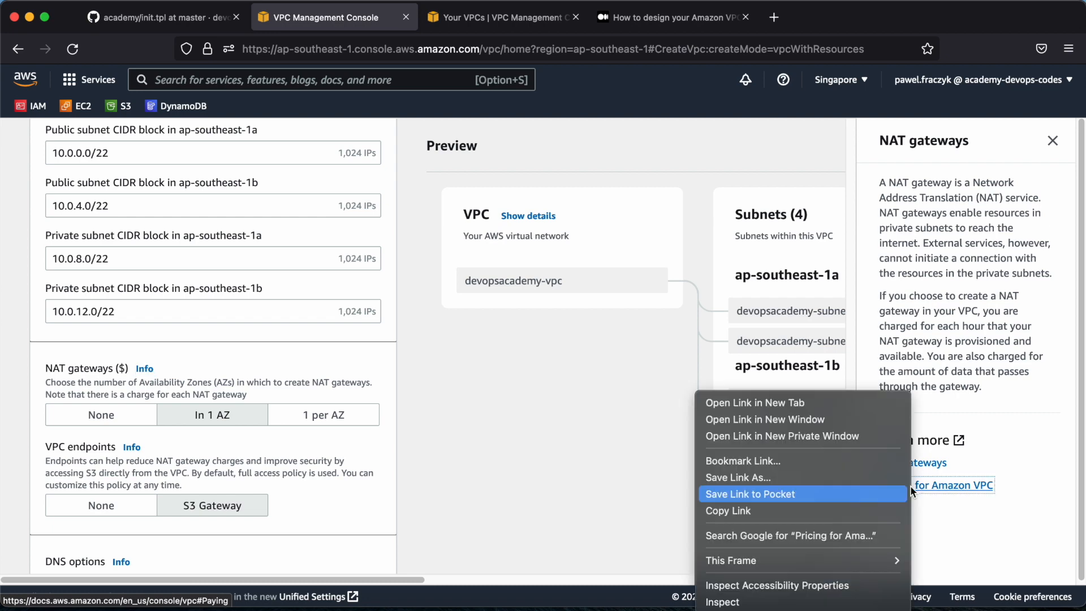
{"action": "left_click", "coordinate": [832, 403]}
{"action": "left_click", "coordinate": [477, 21]}
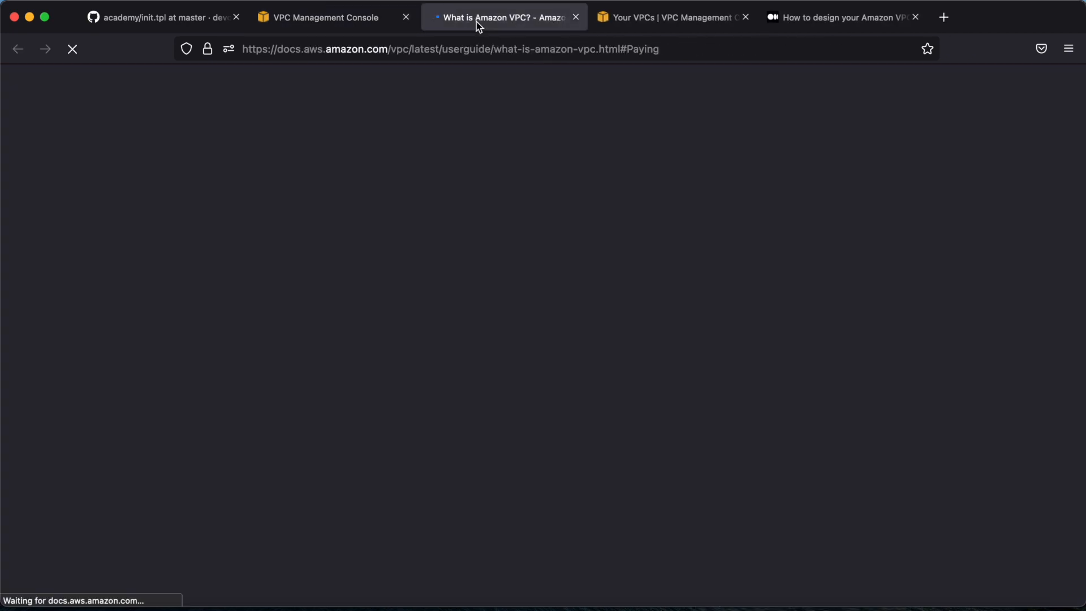
{"action": "scroll", "coordinate": [385, 306], "scroll_direction": "down", "scroll_amount": 15}
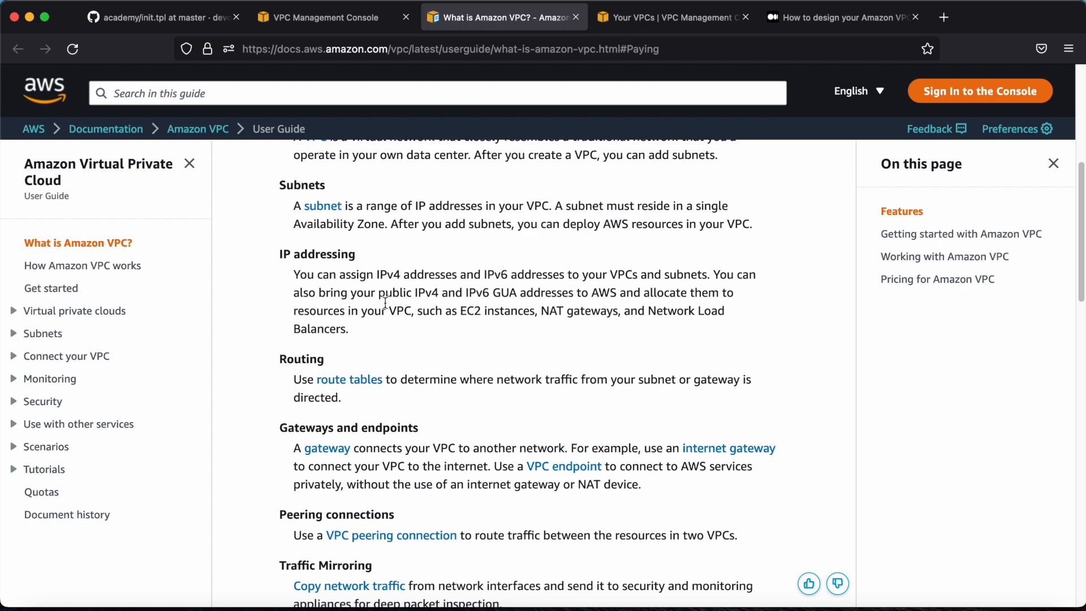
{"action": "scroll", "coordinate": [384, 305], "scroll_direction": "down", "scroll_amount": 10}
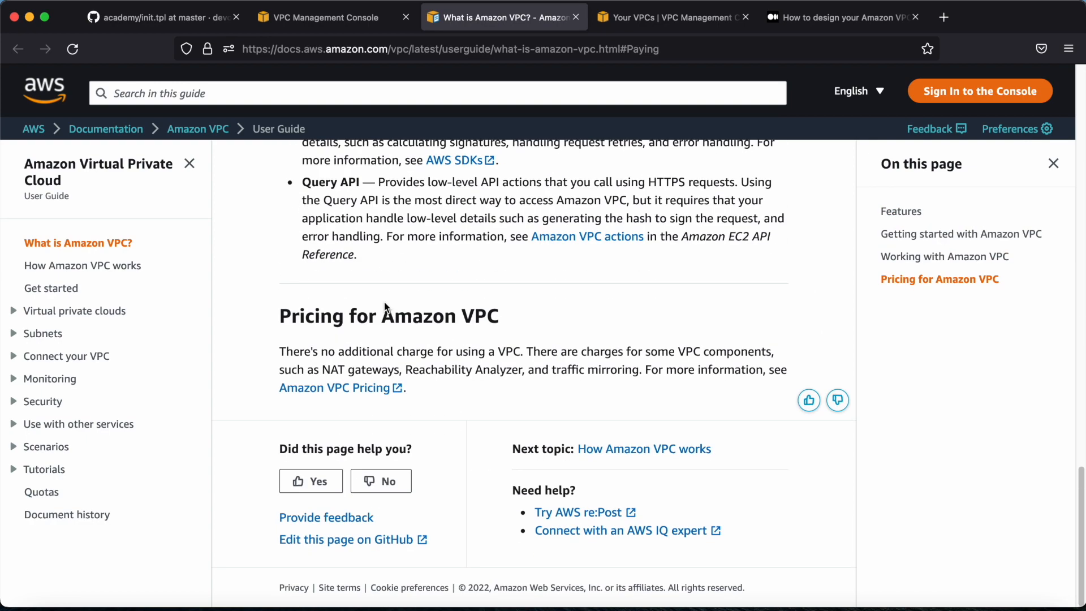
Open the Amazon VPC Pricing page and show the NAT gateway prices for the Asia Pacific (Singapore) region
{"action": "left_click", "coordinate": [343, 387]}
{"action": "scroll", "coordinate": [505, 250], "scroll_direction": "down", "scroll_amount": 5}
{"action": "scroll", "coordinate": [447, 285], "scroll_direction": "down", "scroll_amount": 10}
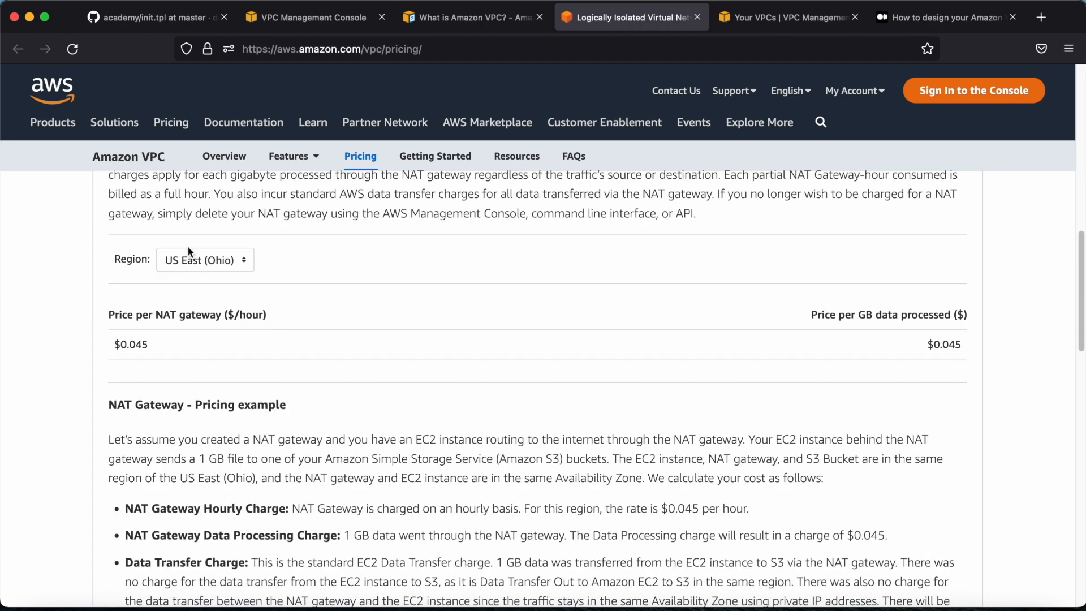
{"action": "left_click", "coordinate": [190, 256]}
{"action": "scroll", "coordinate": [214, 283], "scroll_direction": "down", "scroll_amount": 7}
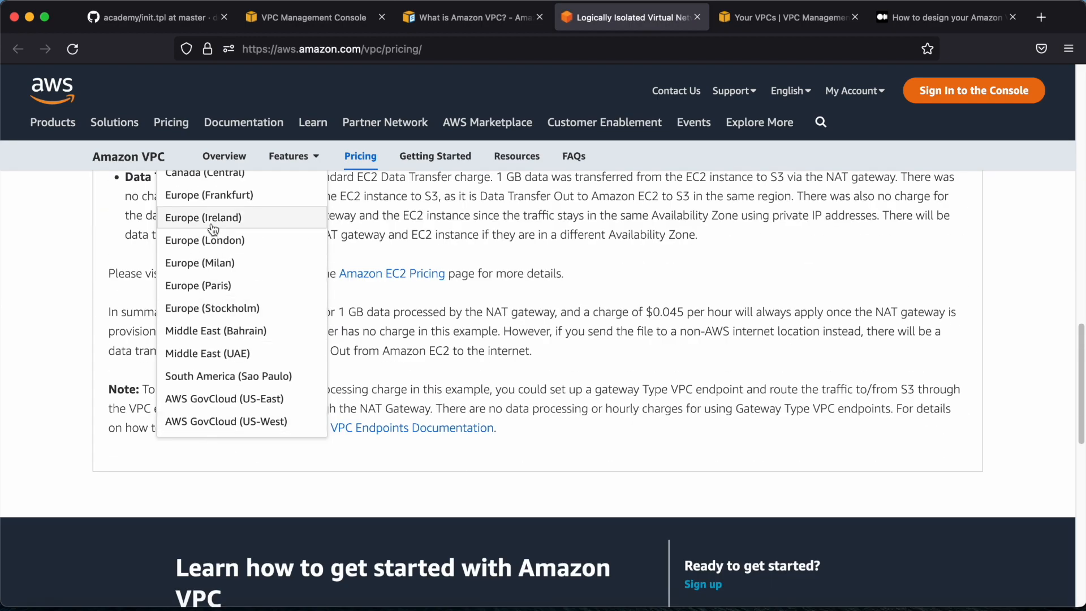
{"action": "scroll", "coordinate": [213, 231], "scroll_direction": "up", "scroll_amount": 5}
{"action": "left_click", "coordinate": [216, 311]}
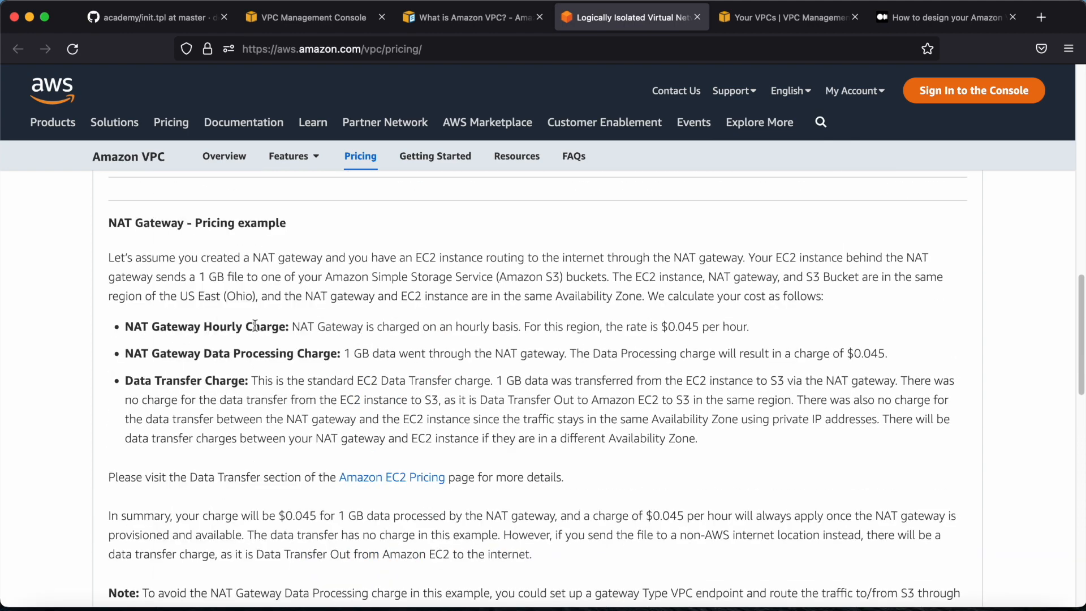
{"action": "scroll", "coordinate": [213, 275], "scroll_direction": "up", "scroll_amount": 2}
{"action": "scroll", "coordinate": [166, 262], "scroll_direction": "up", "scroll_amount": 1}
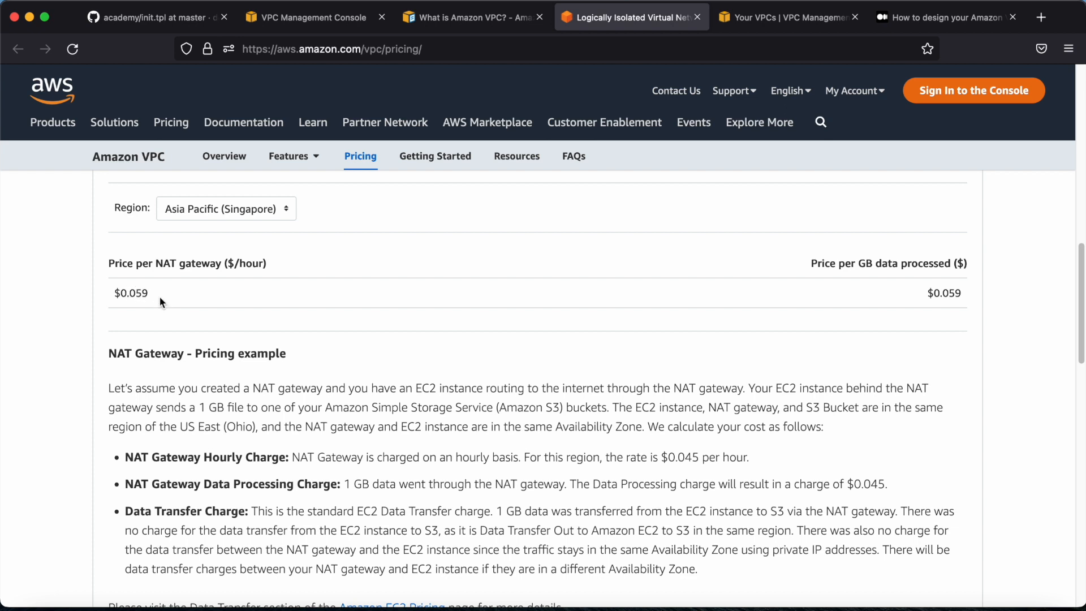
{"action": "scroll", "coordinate": [194, 290], "scroll_direction": "up", "scroll_amount": 10}
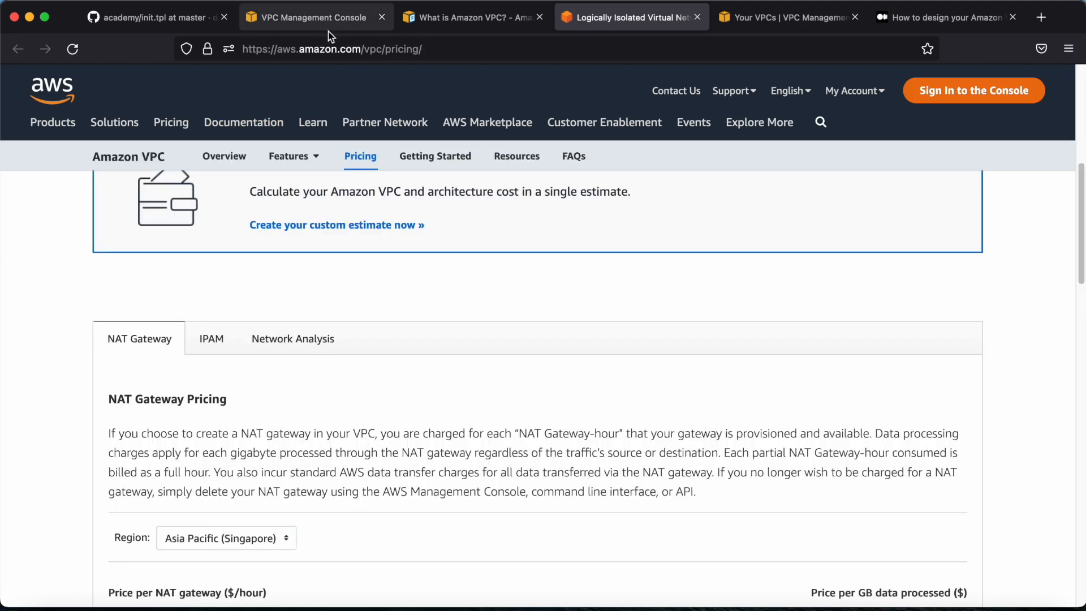
Return to the VPC creation form, set NAT gateways to 1 per AZ, and review the Availability Zone and subnet settings
{"action": "left_click", "coordinate": [325, 18]}
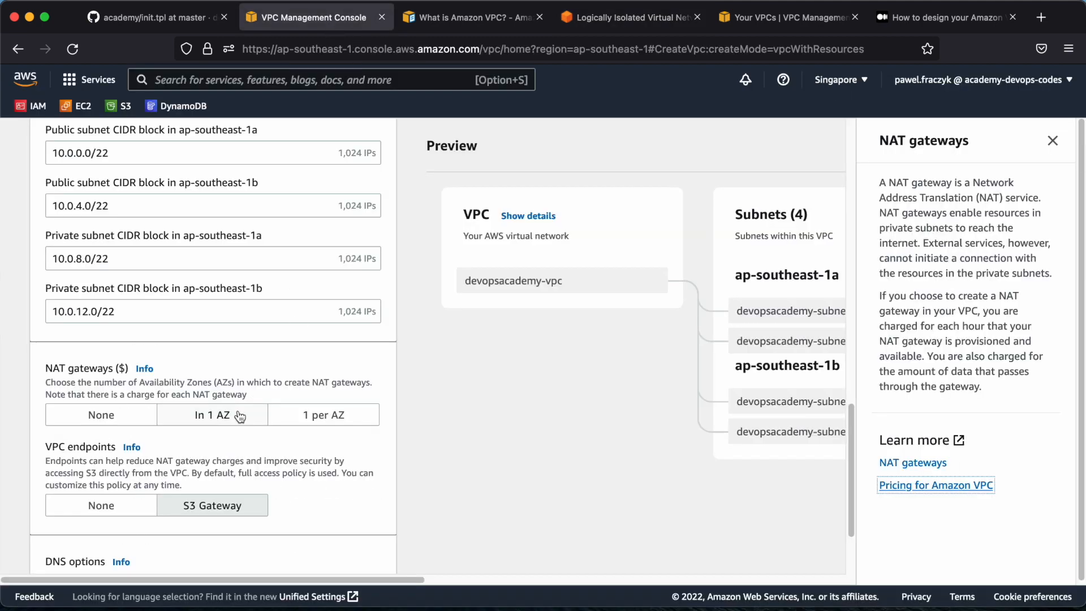
{"action": "left_click", "coordinate": [317, 419]}
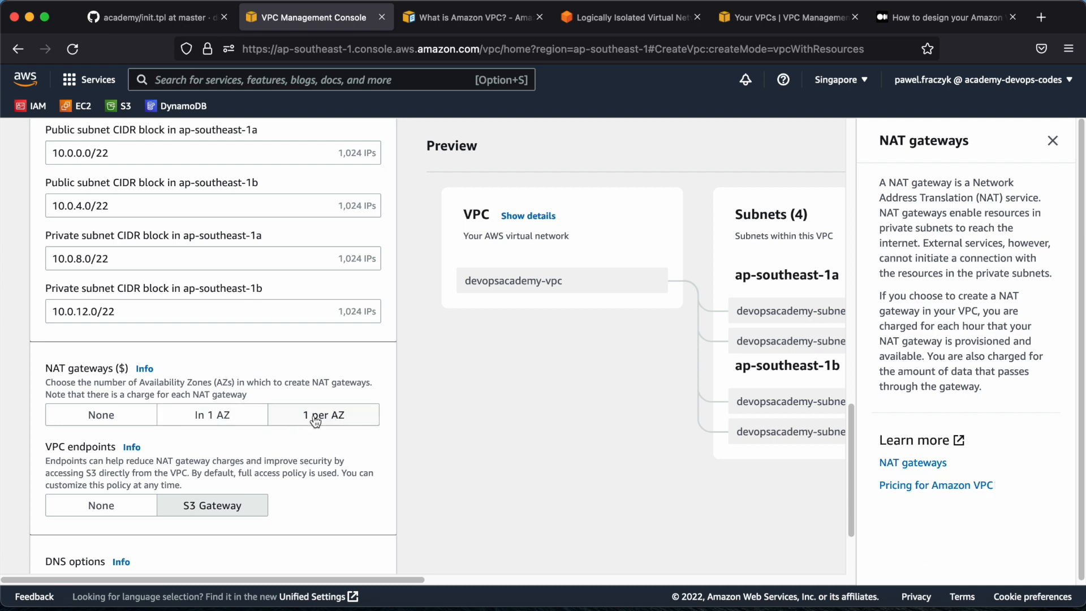
{"action": "scroll", "coordinate": [414, 396], "scroll_direction": "up", "scroll_amount": 4}
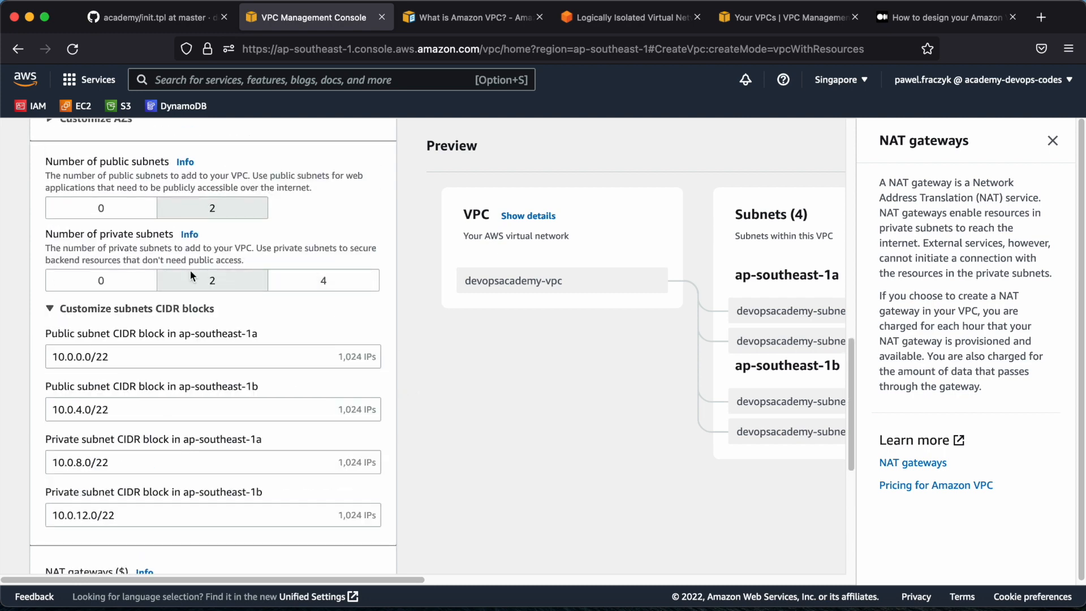
{"action": "scroll", "coordinate": [207, 181], "scroll_direction": "up", "scroll_amount": 2}
{"action": "scroll", "coordinate": [210, 195], "scroll_direction": "up", "scroll_amount": 2}
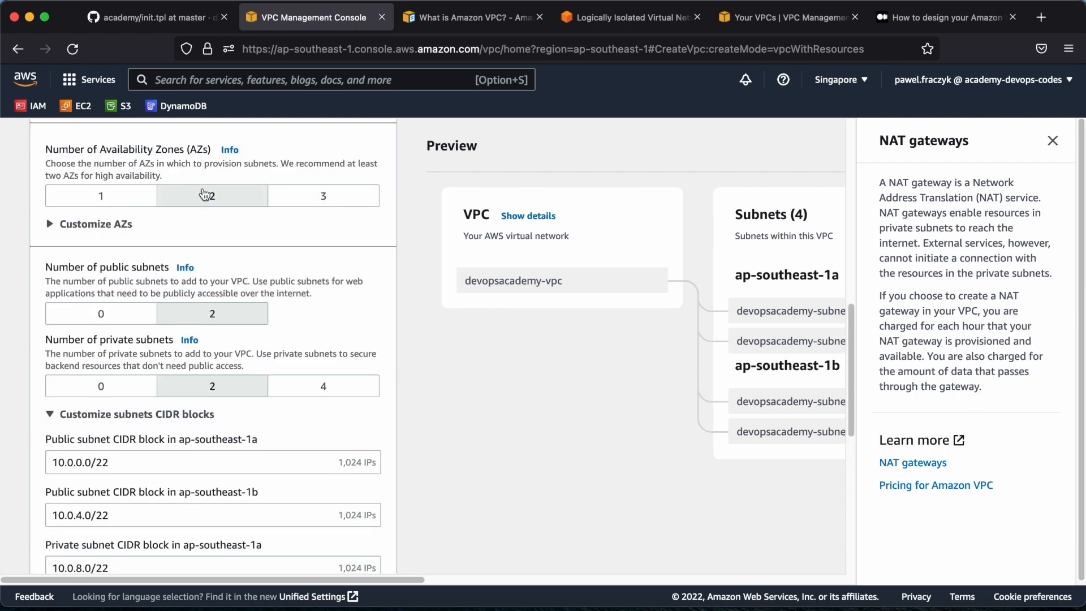
{"action": "scroll", "coordinate": [553, 309], "scroll_direction": "down", "scroll_amount": 1}
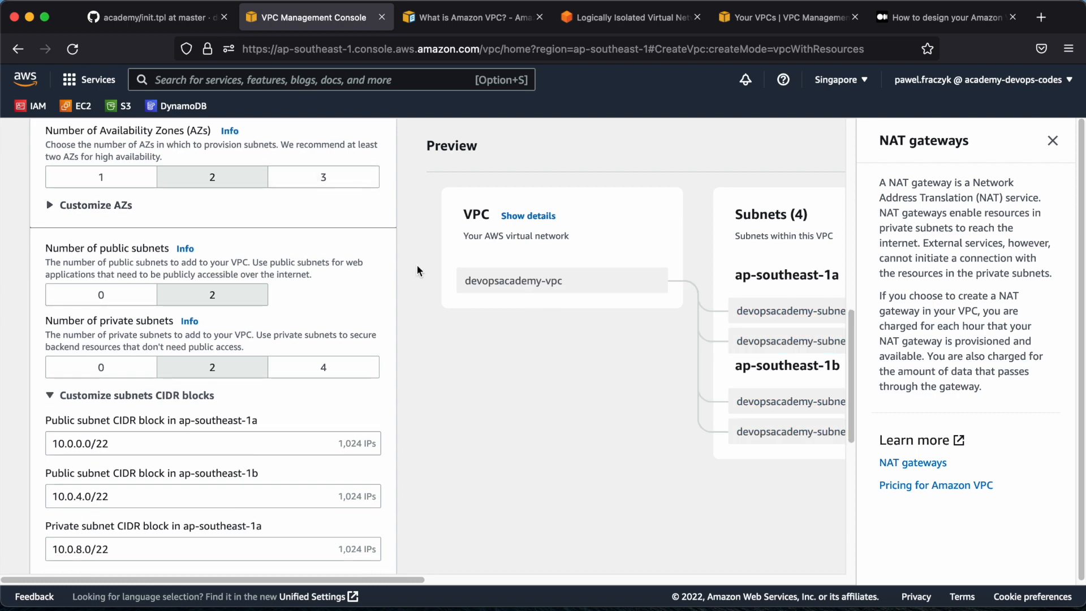
{"action": "scroll", "coordinate": [389, 342], "scroll_direction": "down", "scroll_amount": 8}
Set NAT gateways to In 1 AZ and VPC endpoints to None, and close the NAT gateways help
{"action": "left_click", "coordinate": [232, 306]}
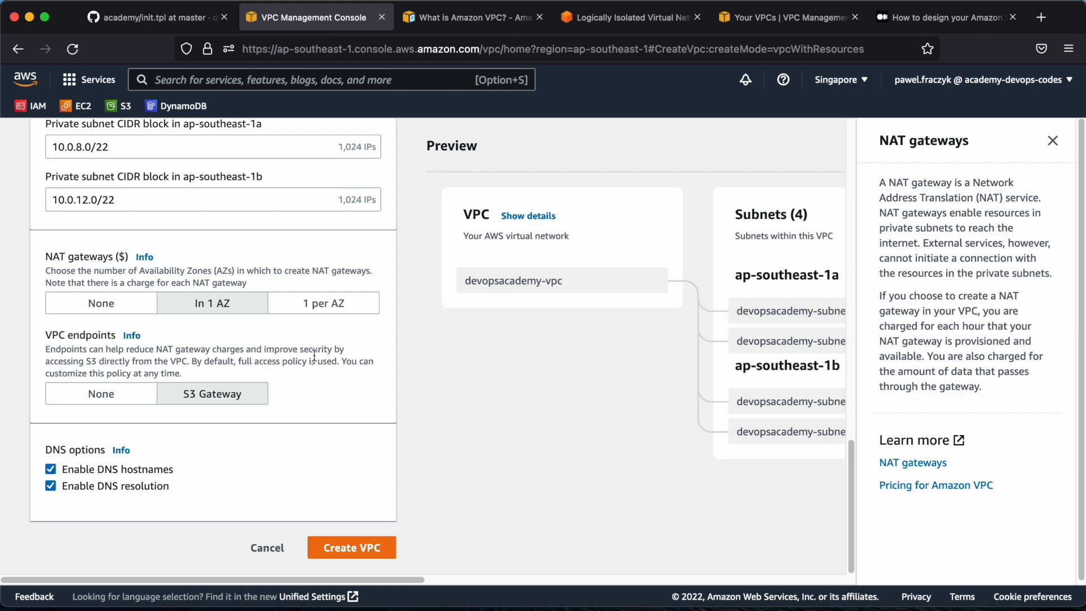
{"action": "left_click", "coordinate": [118, 395]}
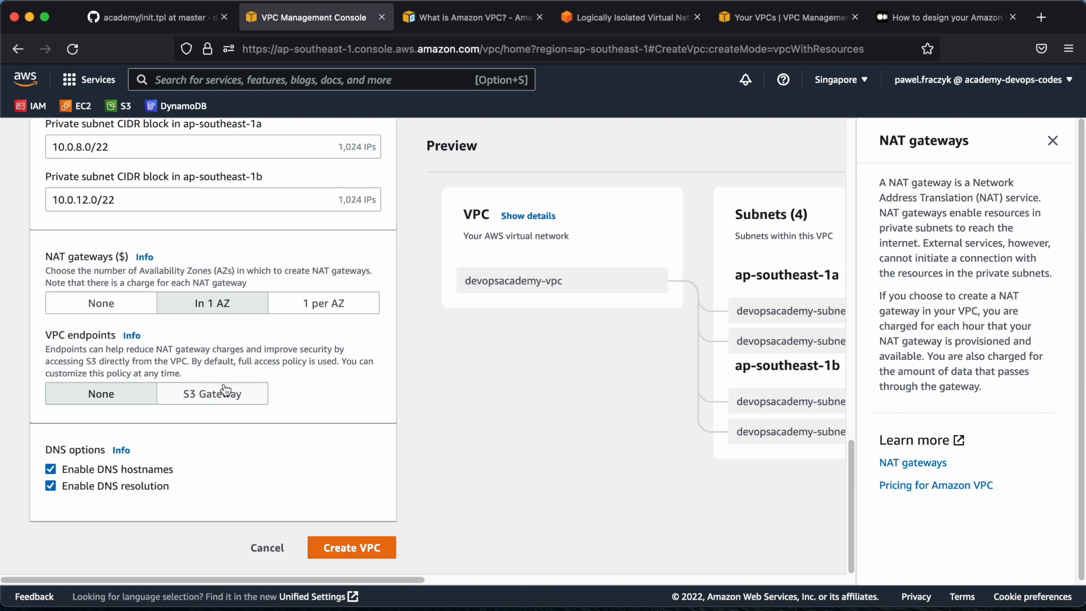
{"action": "scroll", "coordinate": [428, 396], "scroll_direction": "down", "scroll_amount": 1}
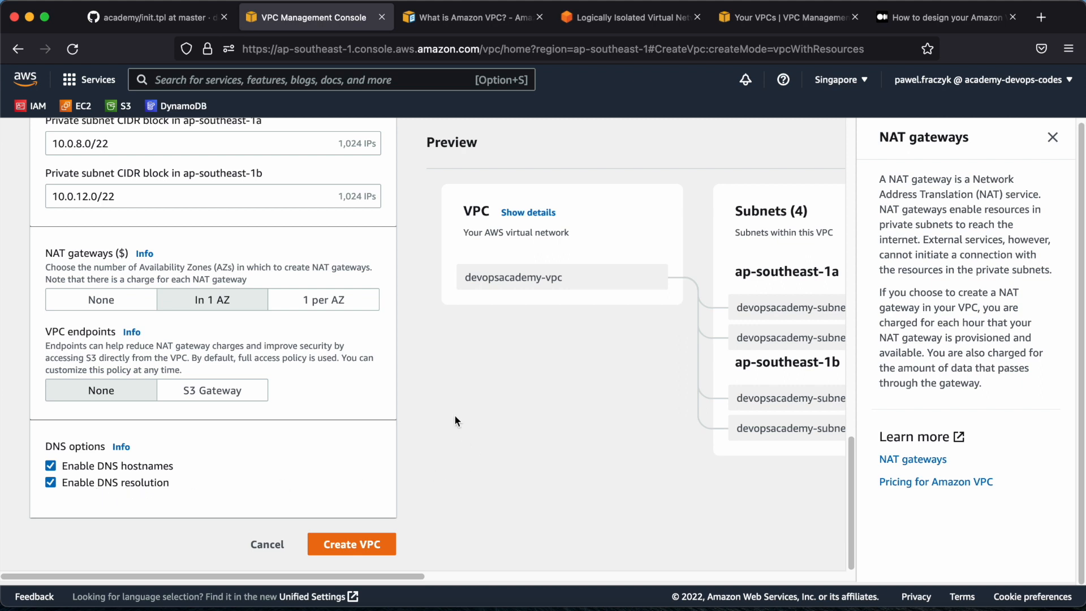
{"action": "left_click", "coordinate": [1049, 140]}
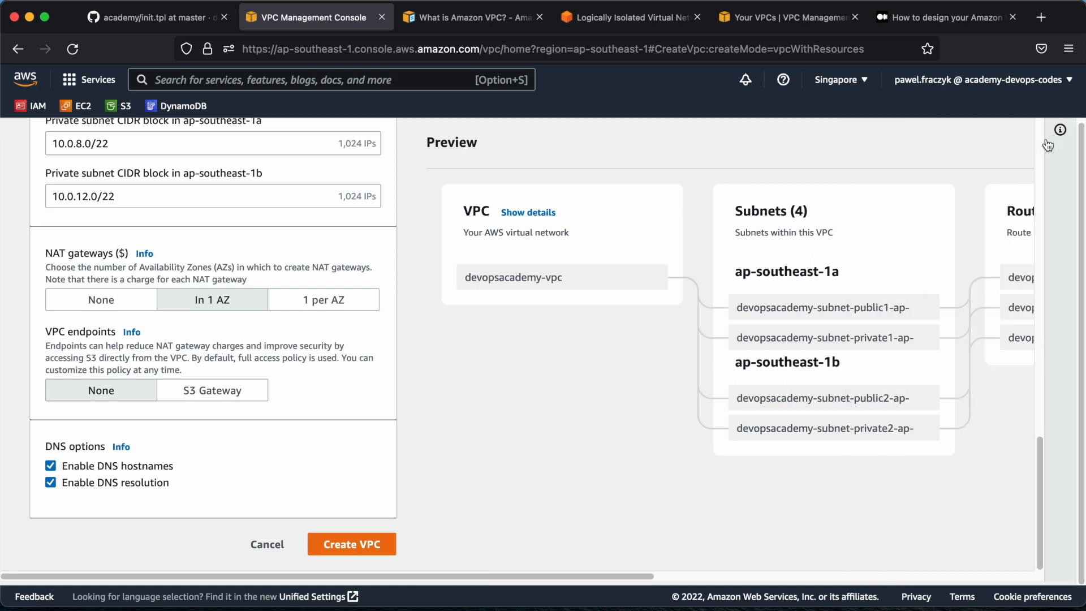
Review the remaining settings and create the VPC with DNS hostnames and DNS resolution enabled
{"action": "scroll", "coordinate": [423, 365], "scroll_direction": "up", "scroll_amount": 2}
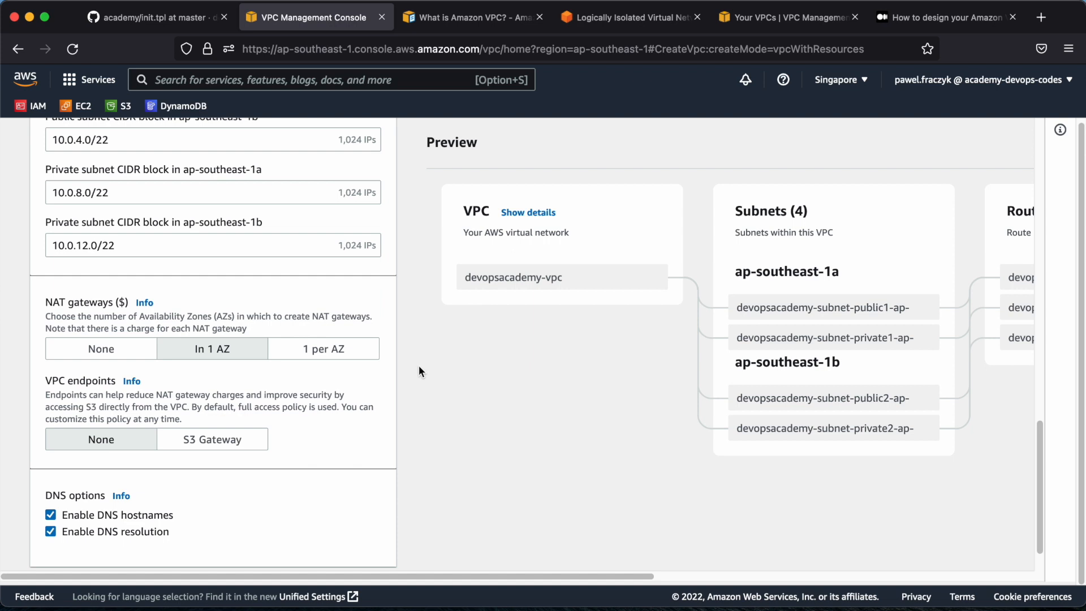
{"action": "scroll", "coordinate": [418, 365], "scroll_direction": "down", "scroll_amount": 2}
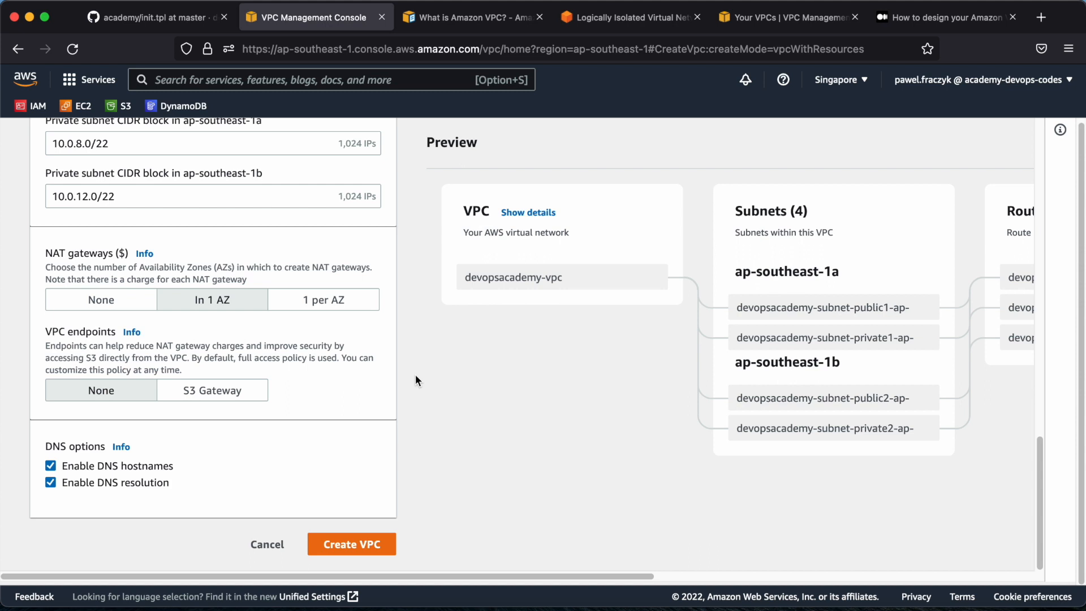
{"action": "scroll", "coordinate": [415, 375], "scroll_direction": "up", "scroll_amount": 2}
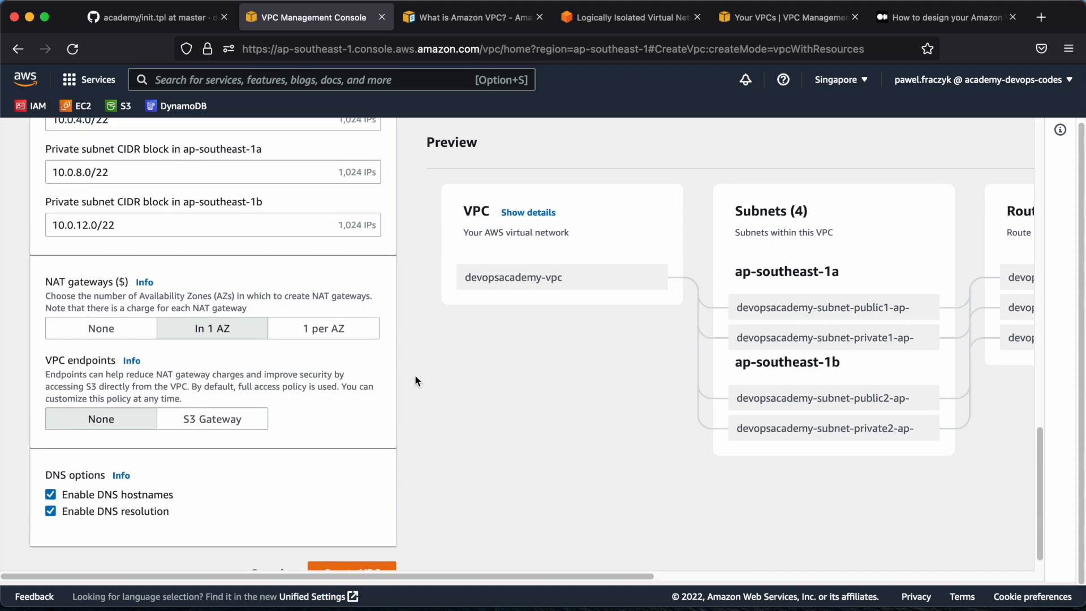
{"action": "scroll", "coordinate": [405, 365], "scroll_direction": "down", "scroll_amount": 2}
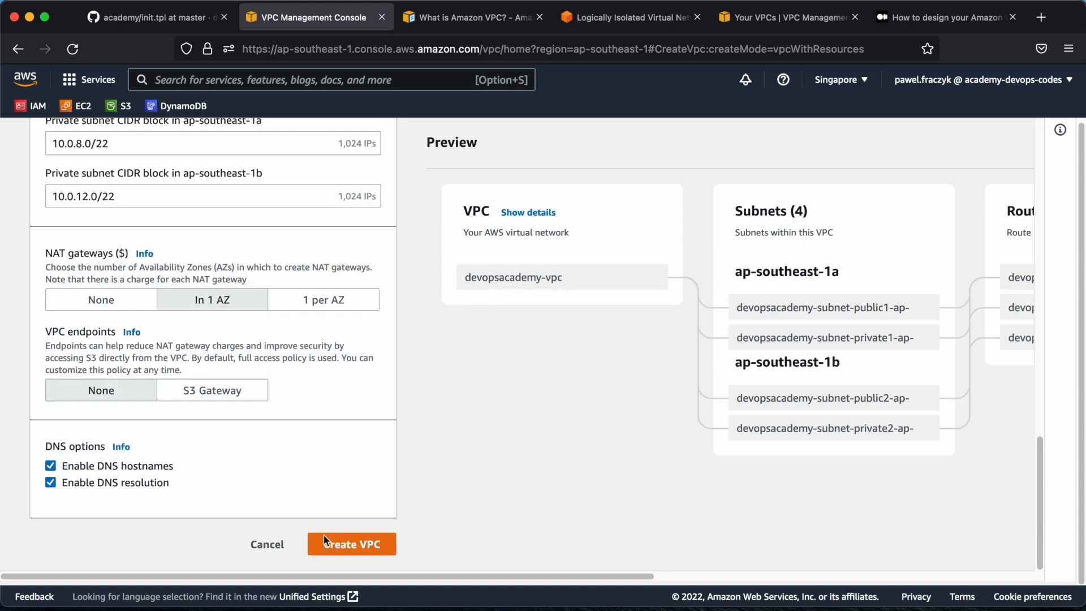
{"action": "left_click", "coordinate": [364, 550]}
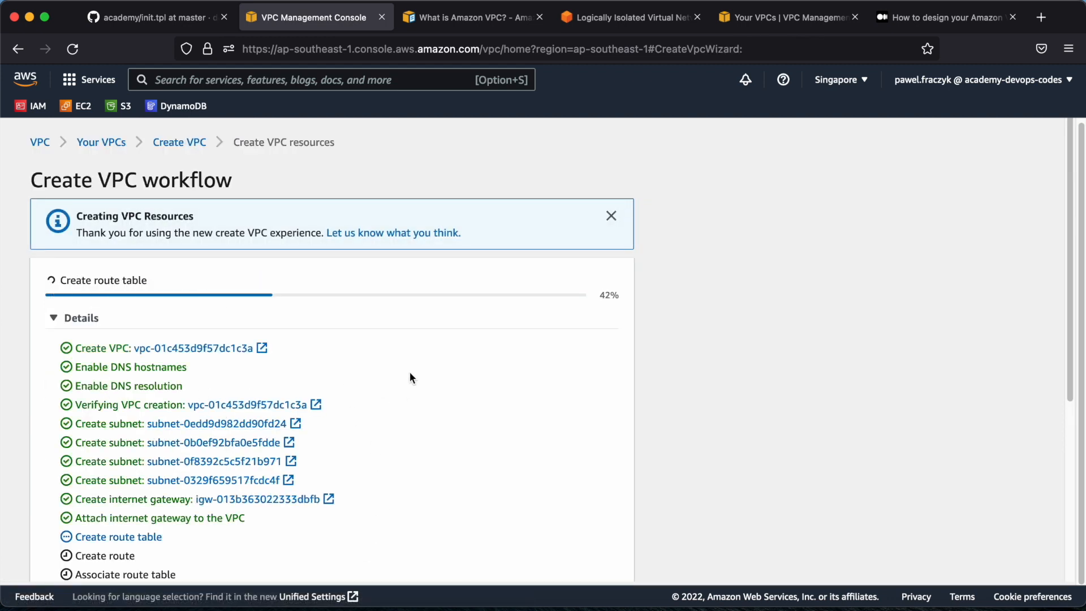
Examine the progress of the VPC creation workflow, including the NAT gateway activation, and dismiss the information banner
{"action": "scroll", "coordinate": [409, 372], "scroll_direction": "down", "scroll_amount": 1}
{"action": "scroll", "coordinate": [404, 375], "scroll_direction": "down", "scroll_amount": 2}
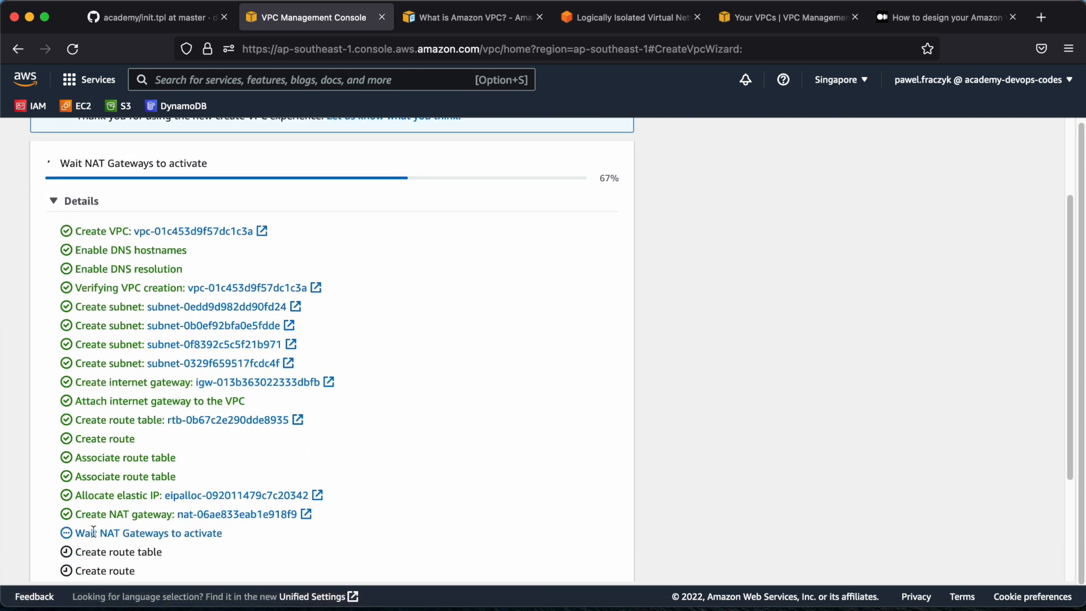
{"action": "left_click_drag", "start_coordinate": [76, 533], "coordinate": [314, 531]}
{"action": "scroll", "coordinate": [385, 385], "scroll_direction": "up", "scroll_amount": 3}
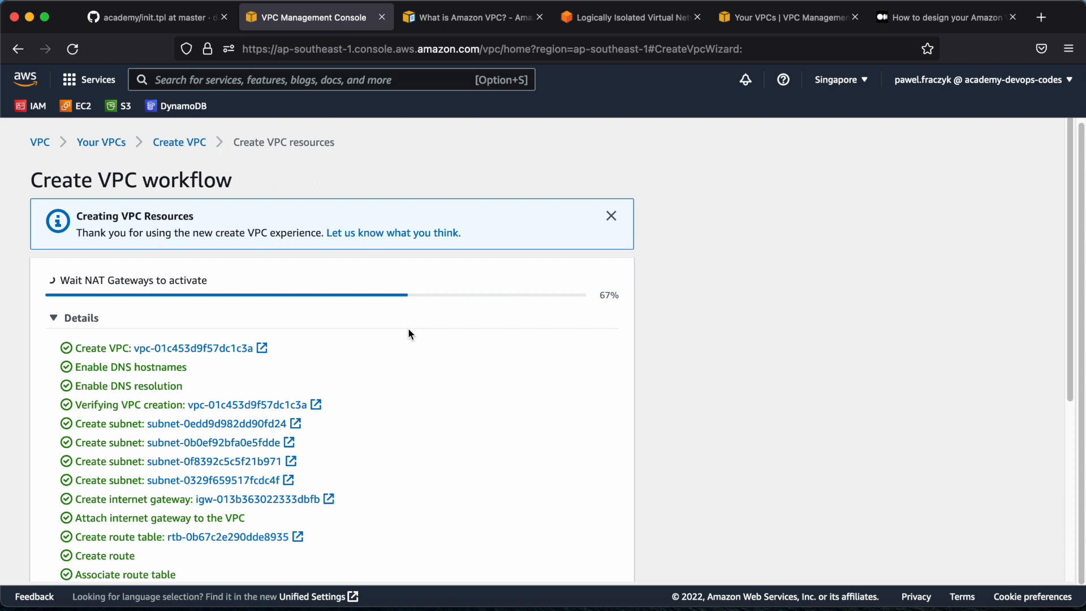
{"action": "left_click", "coordinate": [611, 216]}
{"action": "scroll", "coordinate": [480, 328], "scroll_direction": "down", "scroll_amount": 3}
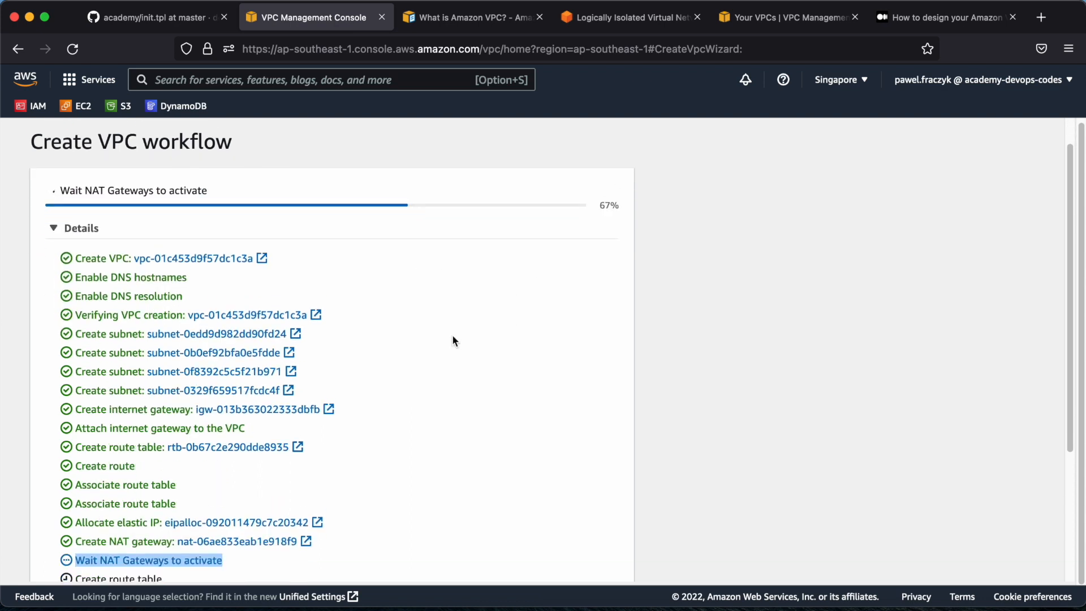
{"action": "scroll", "coordinate": [383, 314], "scroll_direction": "up", "scroll_amount": 3}
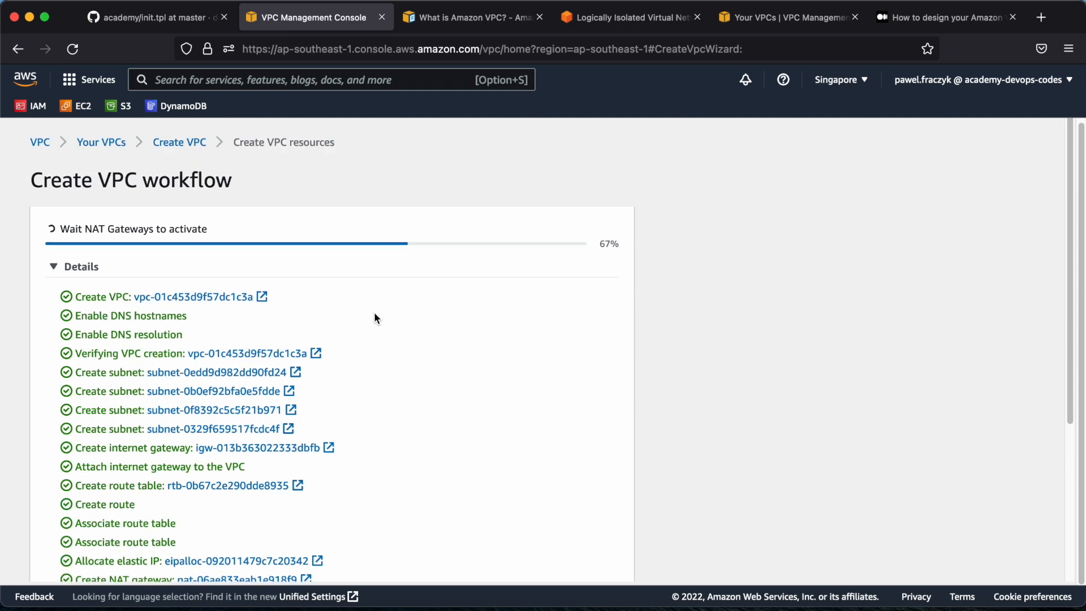
Open the VPC dashboard in a new browser tab and list the account's VPCs
{"action": "right_click", "coordinate": [38, 143]}
{"action": "left_click", "coordinate": [69, 151]}
{"action": "left_click", "coordinate": [419, 19]}
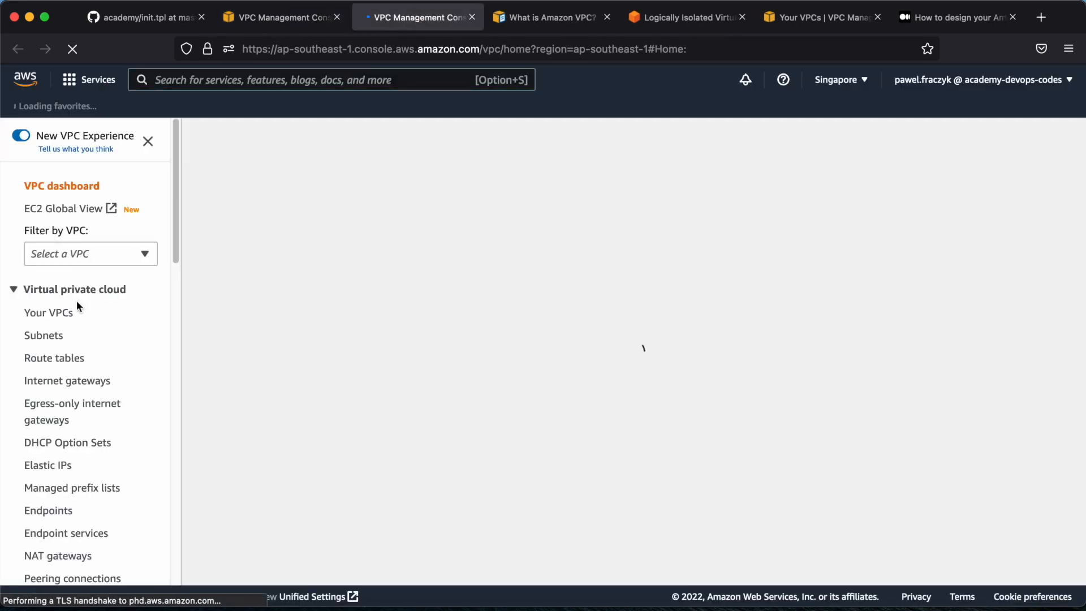
{"action": "left_click", "coordinate": [73, 311]}
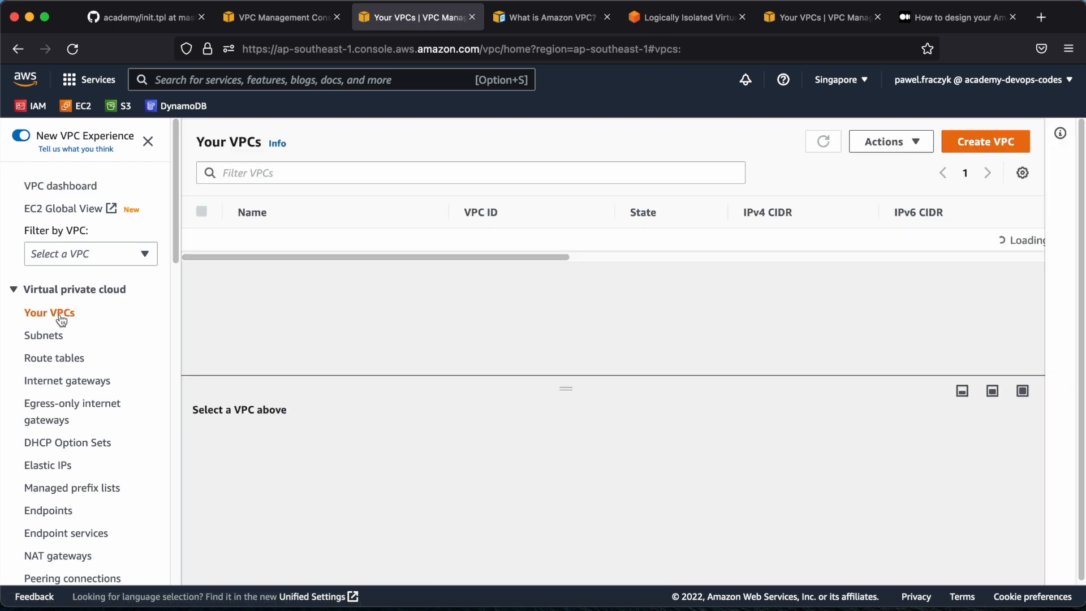
View the subnets list and the route tables list, widening the Name column of the route tables
{"action": "left_click", "coordinate": [37, 338]}
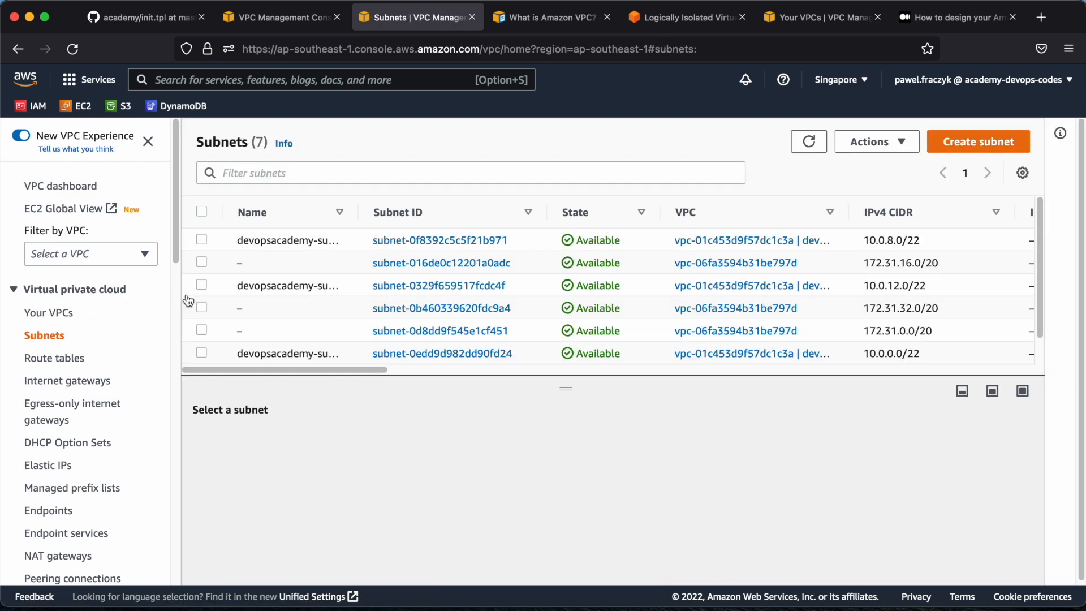
{"action": "left_click", "coordinate": [57, 358]}
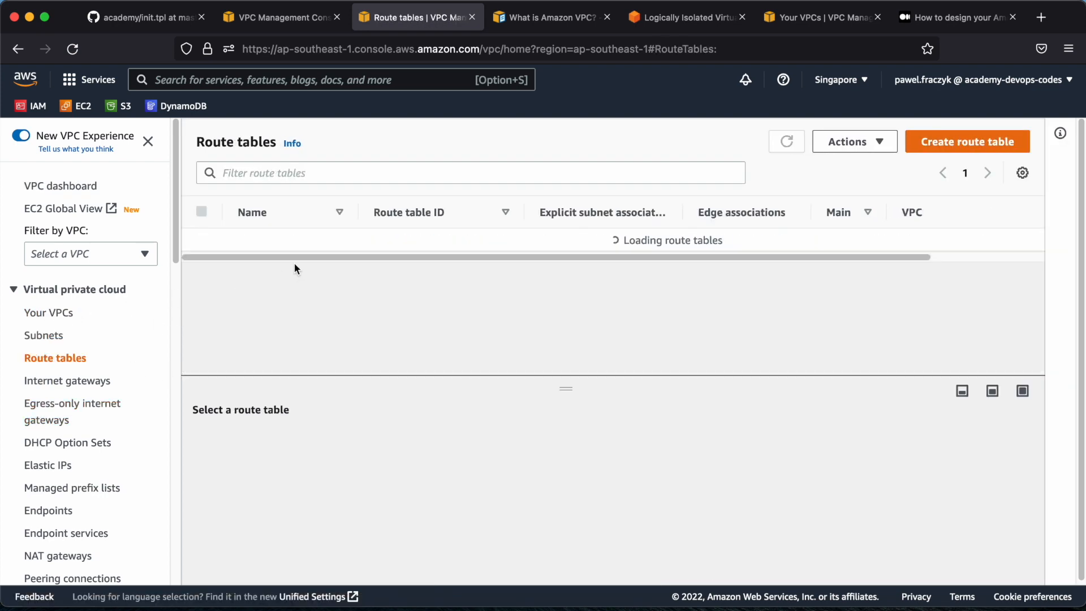
{"action": "left_click_drag", "start_coordinate": [358, 209], "coordinate": [432, 209]}
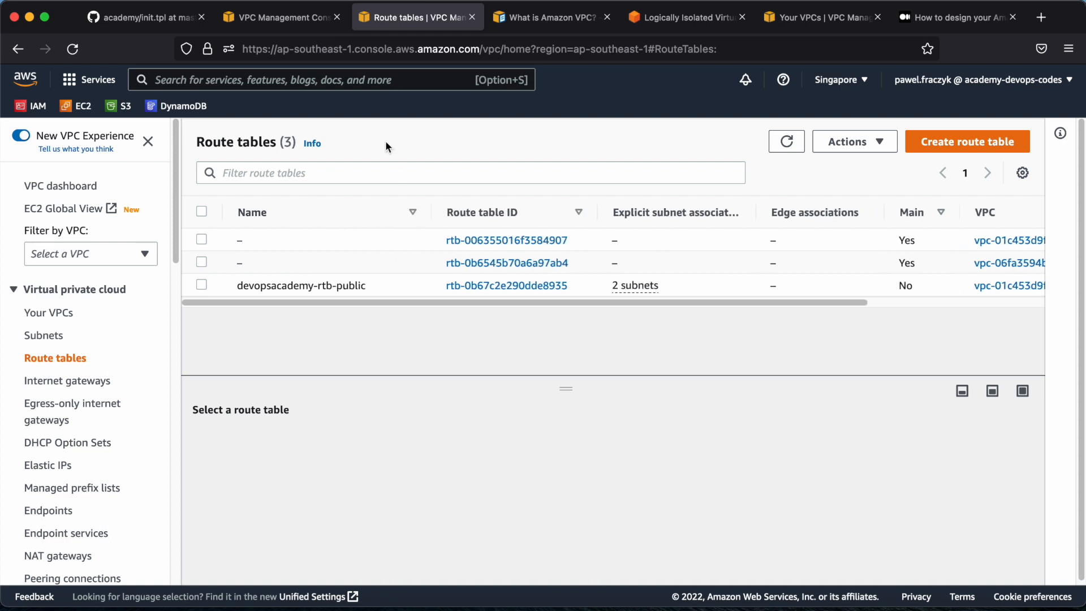
Return to the VPC creation workflow and check its completed and pending tasks
{"action": "left_click", "coordinate": [279, 17]}
{"action": "scroll", "coordinate": [82, 480], "scroll_direction": "down", "scroll_amount": 4}
{"action": "scroll", "coordinate": [121, 212], "scroll_direction": "up", "scroll_amount": 2}
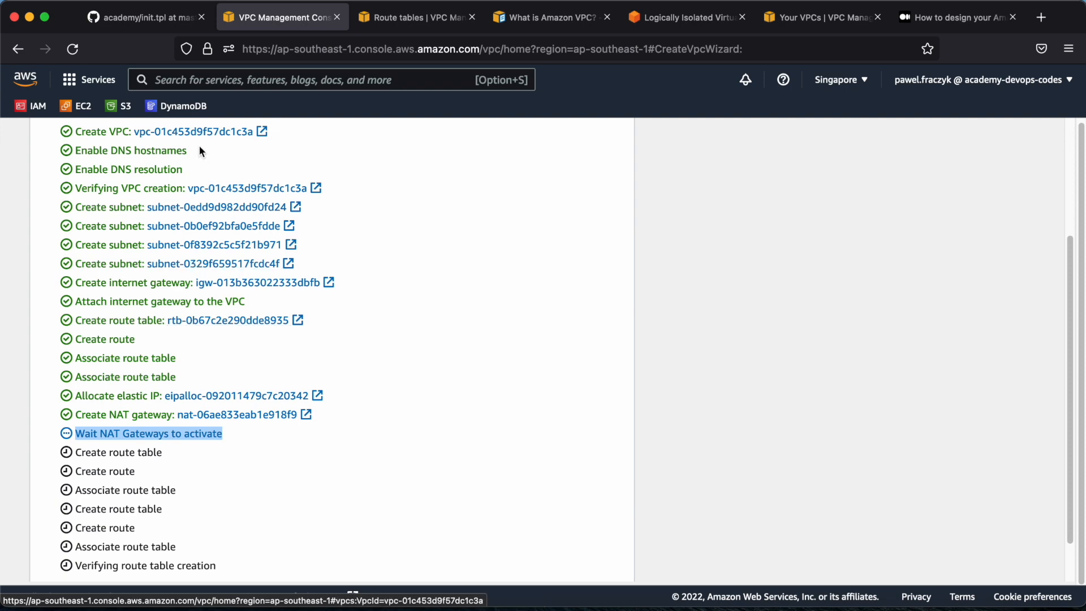
Show the subnets list in the other VPC console tab and widen its Name column to fit the full subnet names
{"action": "left_click", "coordinate": [384, 23]}
{"action": "left_click", "coordinate": [43, 335]}
{"action": "left_click_drag", "start_coordinate": [360, 209], "coordinate": [530, 211]}
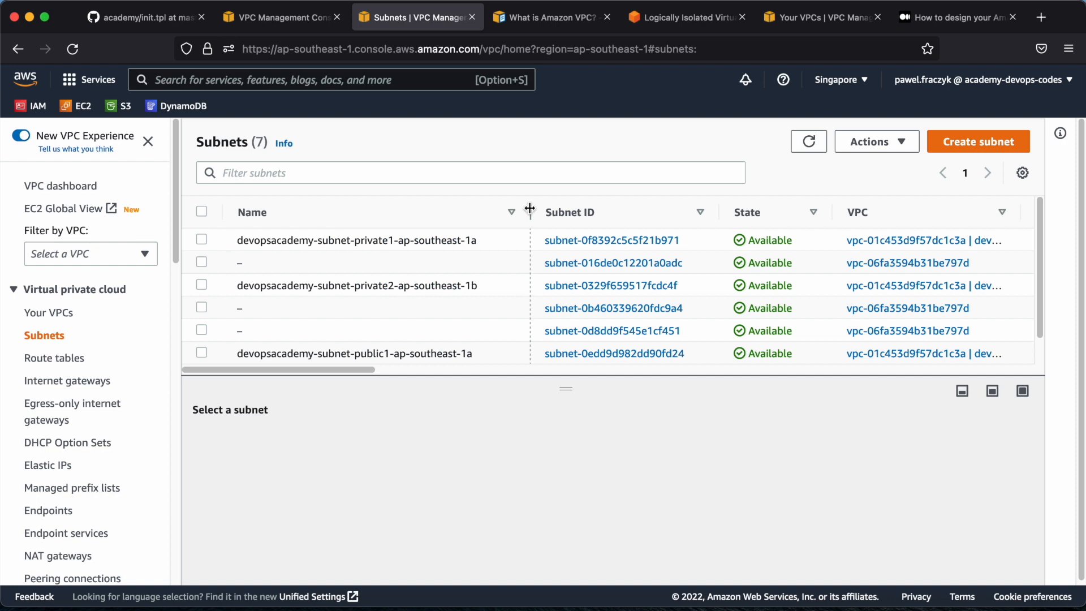
Sort the subnets list by the Name column
{"action": "left_click", "coordinate": [512, 212]}
{"action": "scroll", "coordinate": [343, 310], "scroll_direction": "down", "scroll_amount": 2}
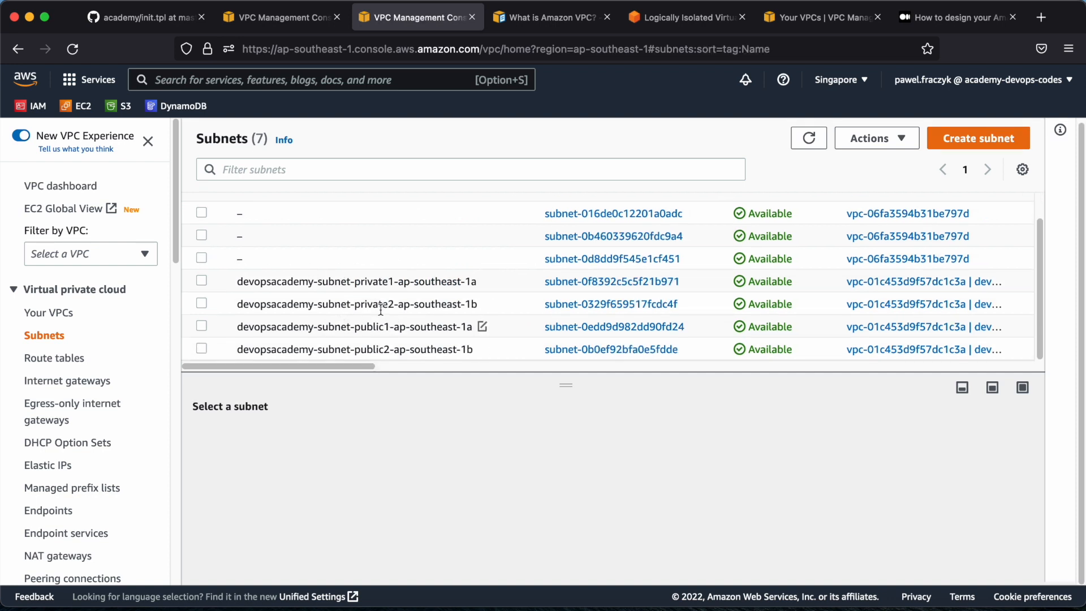
{"action": "left_click", "coordinate": [253, 286]}
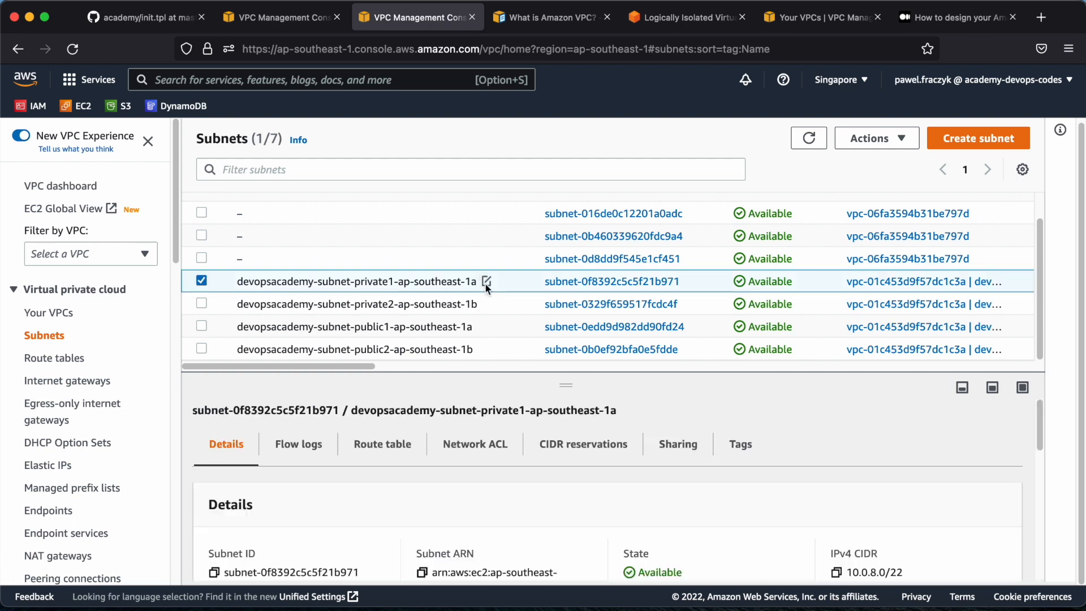
{"action": "left_click", "coordinate": [485, 281]}
{"action": "left_click_drag", "start_coordinate": [566, 309], "coordinate": [514, 307]}
{"action": "left_click", "coordinate": [608, 357]}
{"action": "left_click", "coordinate": [204, 282]}
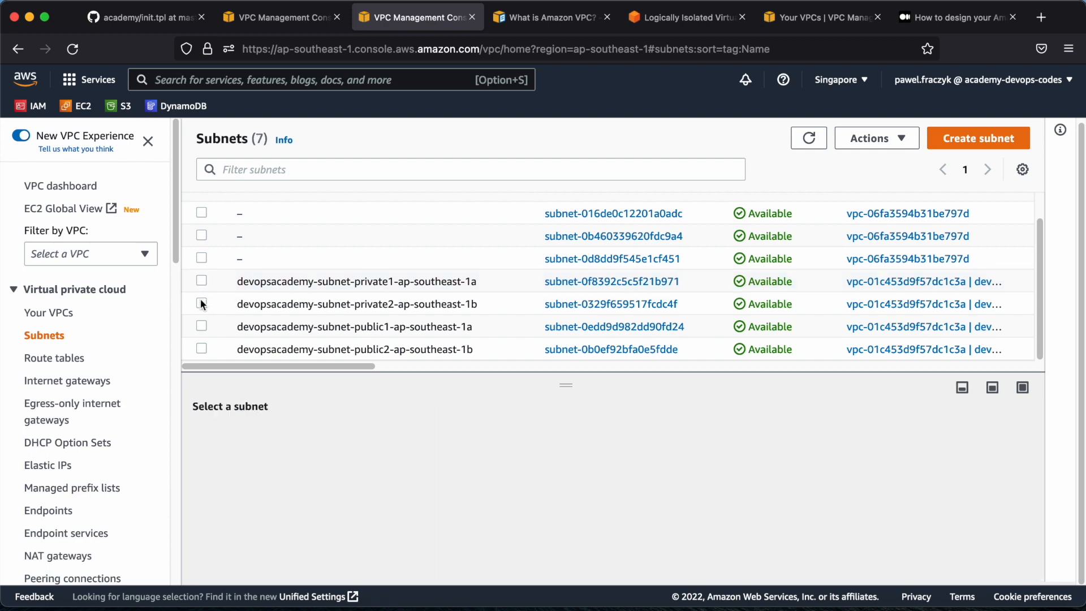
Show the route table of devopsacademy-subnet-public1-ap-southeast-1a and enlarge the details area to expose its routes
{"action": "left_click", "coordinate": [201, 327]}
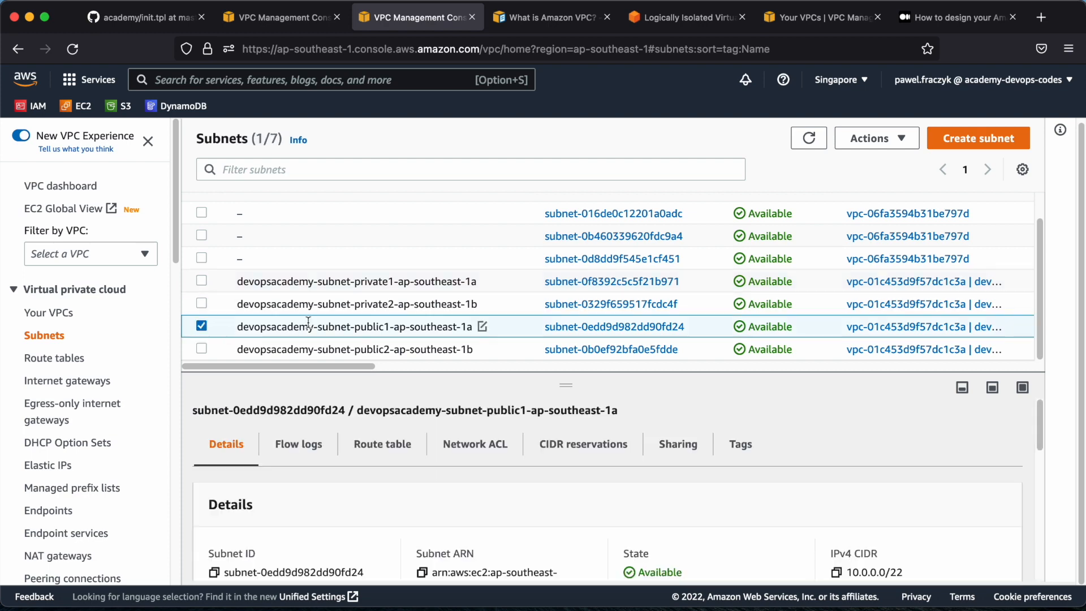
{"action": "left_click", "coordinate": [374, 446]}
{"action": "left_click_drag", "start_coordinate": [577, 380], "coordinate": [566, 277]}
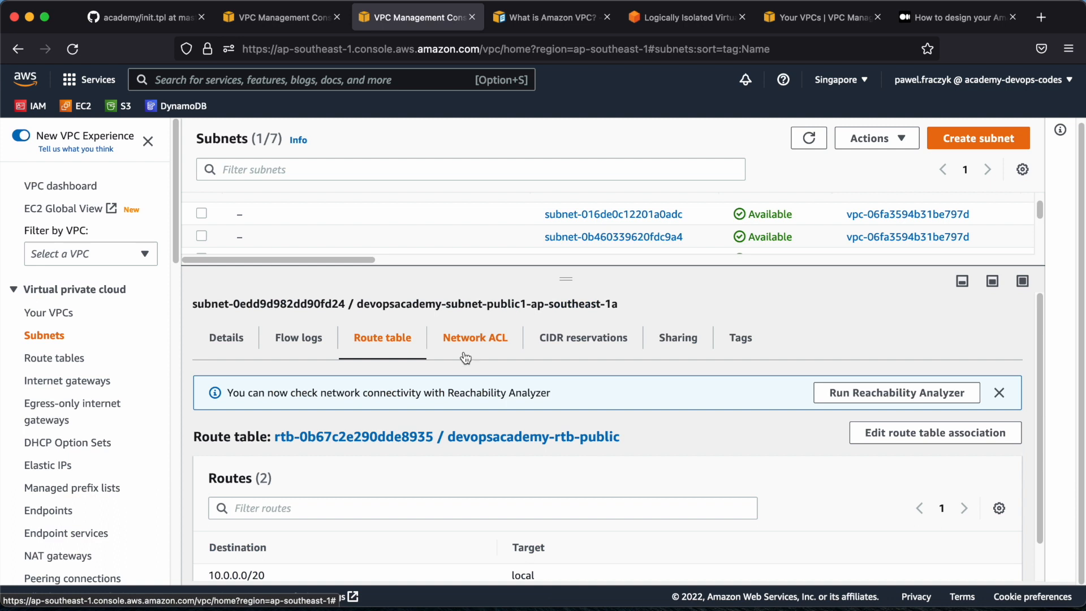
{"action": "scroll", "coordinate": [364, 444], "scroll_direction": "down", "scroll_amount": 1}
Examine the destinations and targets of the public subnet's local and default routes
{"action": "left_click_drag", "start_coordinate": [207, 538], "coordinate": [303, 540]}
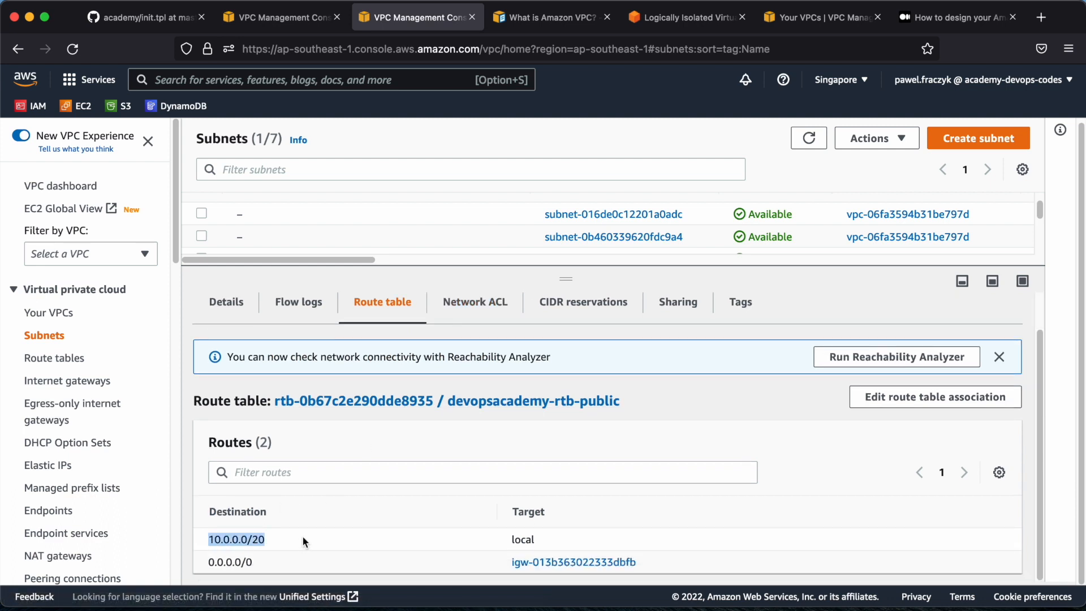
{"action": "left_click", "coordinate": [247, 540]}
{"action": "left_click_drag", "start_coordinate": [247, 540], "coordinate": [265, 540]}
{"action": "triple_click", "coordinate": [233, 541]}
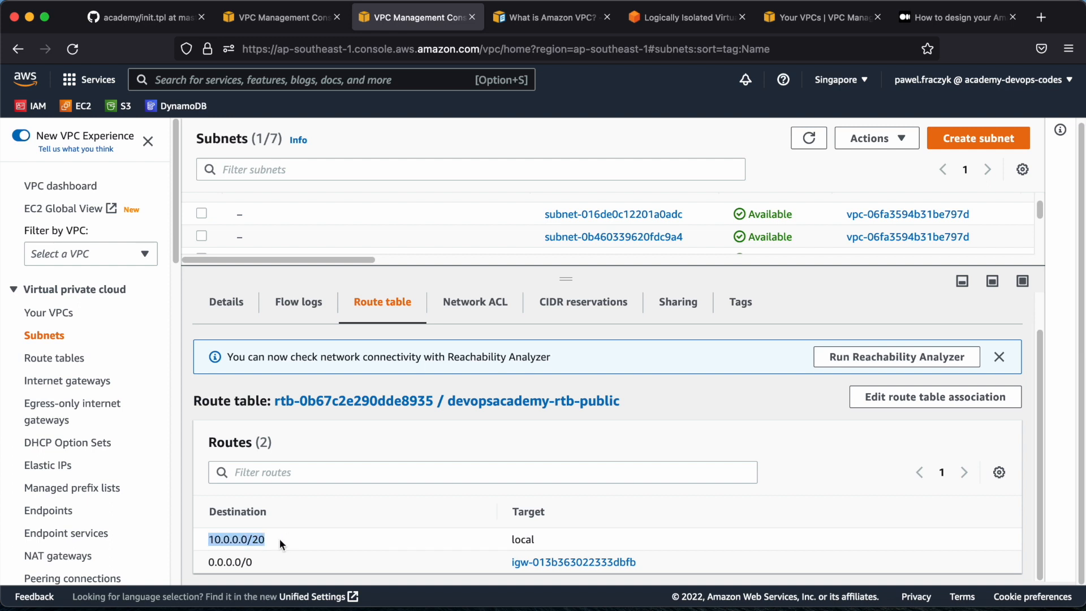
{"action": "double_click", "coordinate": [516, 539]}
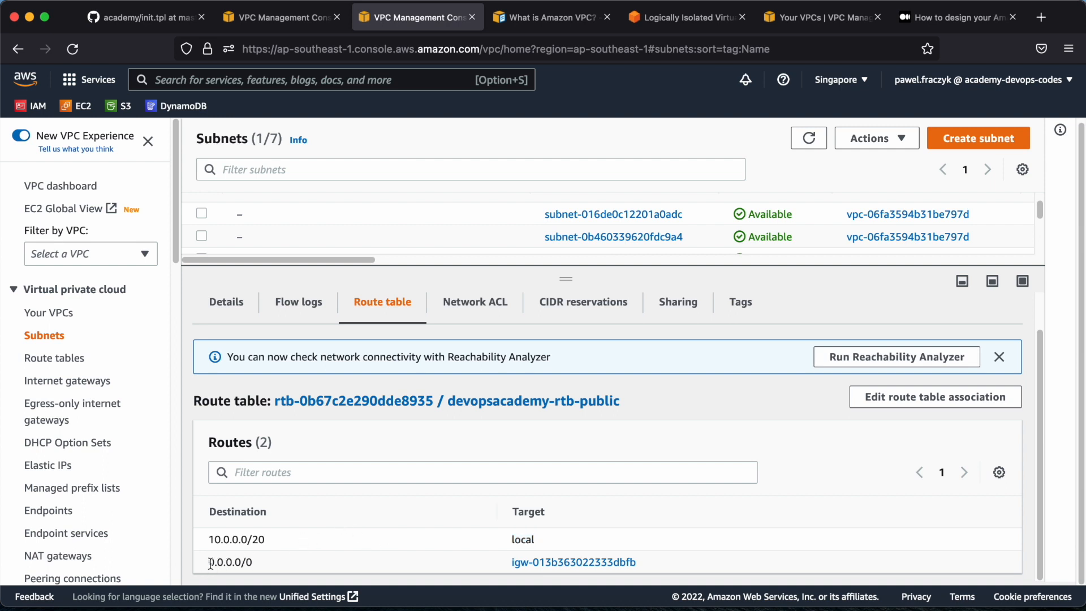
{"action": "left_click_drag", "start_coordinate": [207, 562], "coordinate": [277, 563]}
{"action": "left_click", "coordinate": [328, 554]}
Open the default route's internet gateway in a separate browser tab, review its details and VPC attachment, and close that tab
{"action": "right_click", "coordinate": [530, 566]}
{"action": "left_click", "coordinate": [580, 405]}
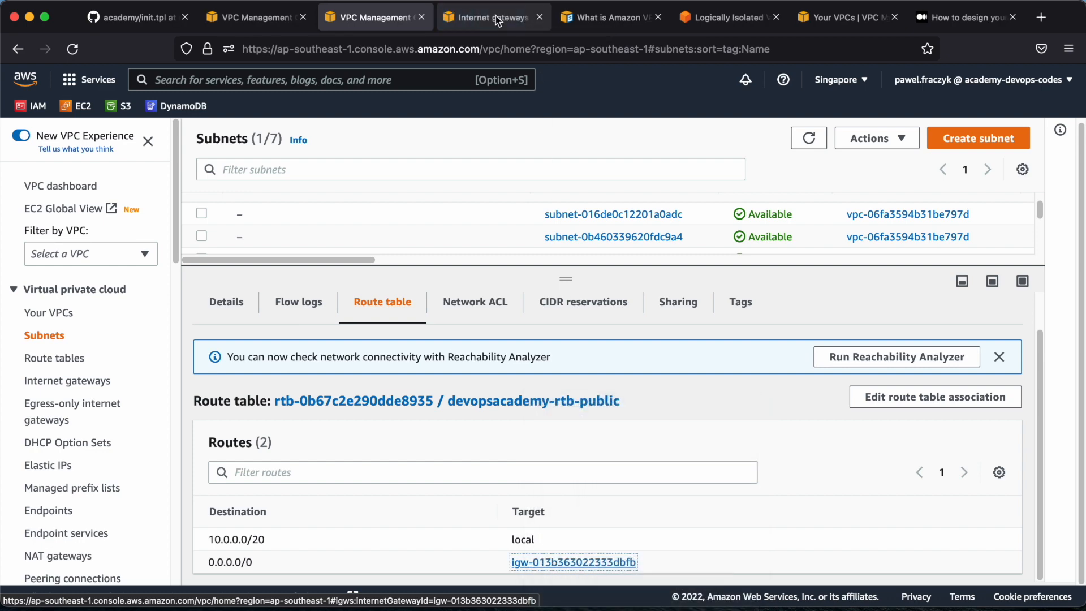
{"action": "left_click", "coordinate": [495, 22]}
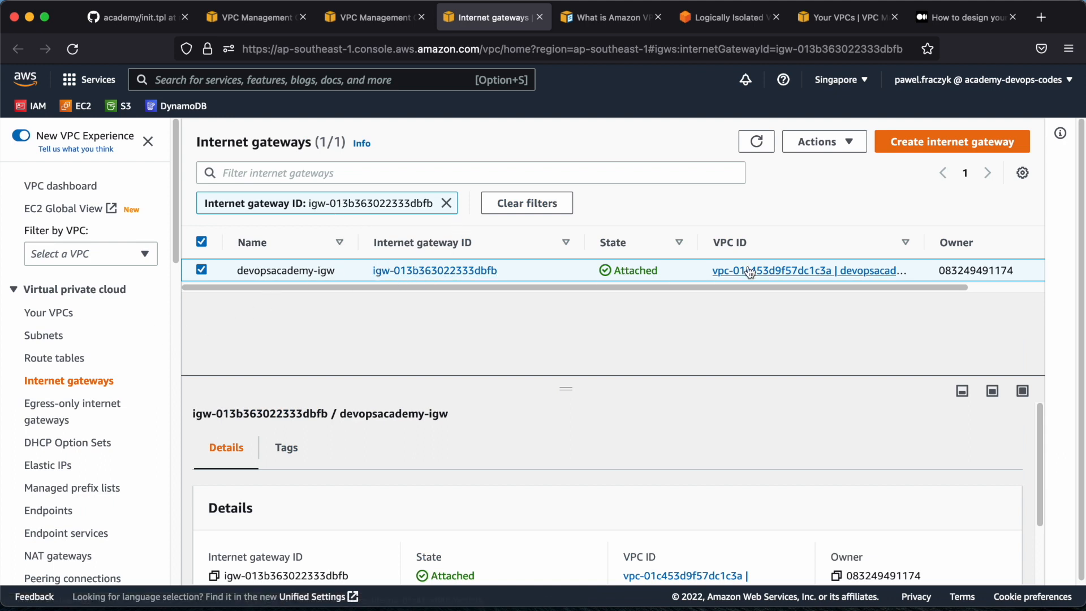
{"action": "scroll", "coordinate": [511, 429], "scroll_direction": "down", "scroll_amount": 3}
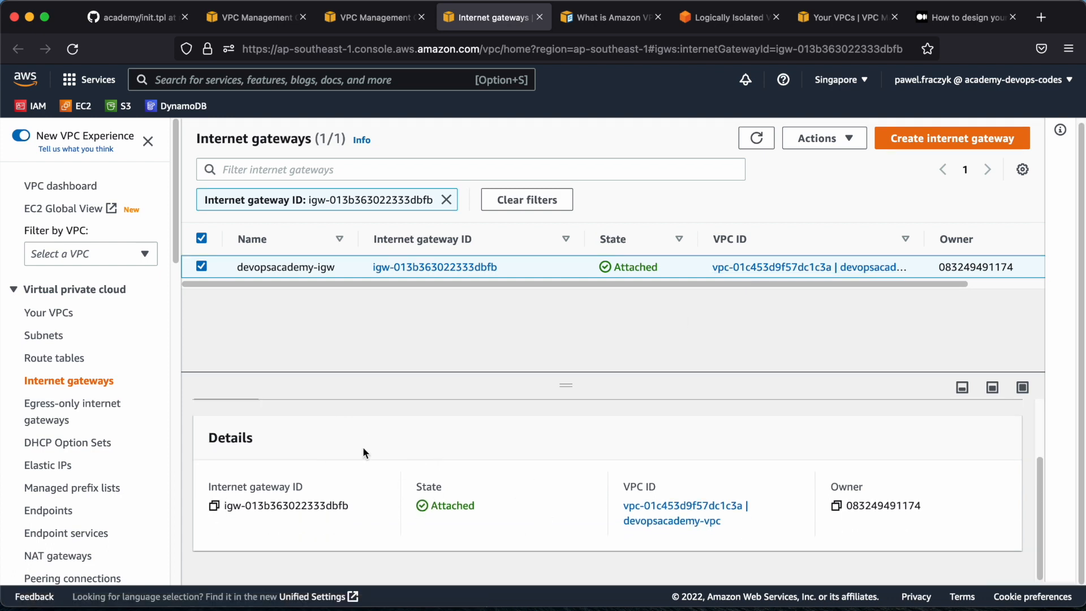
{"action": "scroll", "coordinate": [342, 427], "scroll_direction": "up", "scroll_amount": 3}
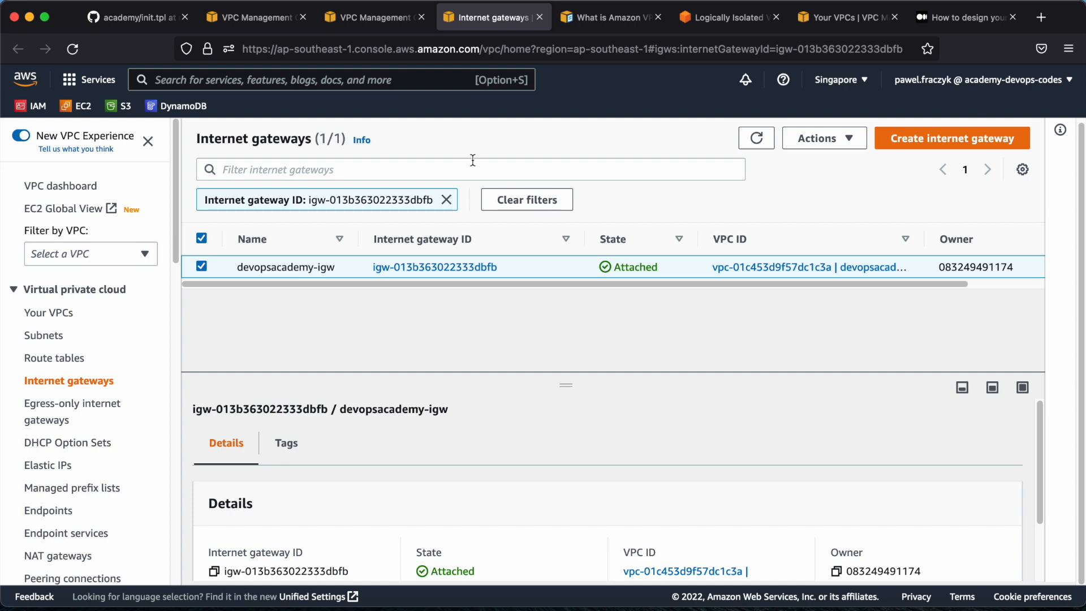
{"action": "left_click", "coordinate": [539, 17]}
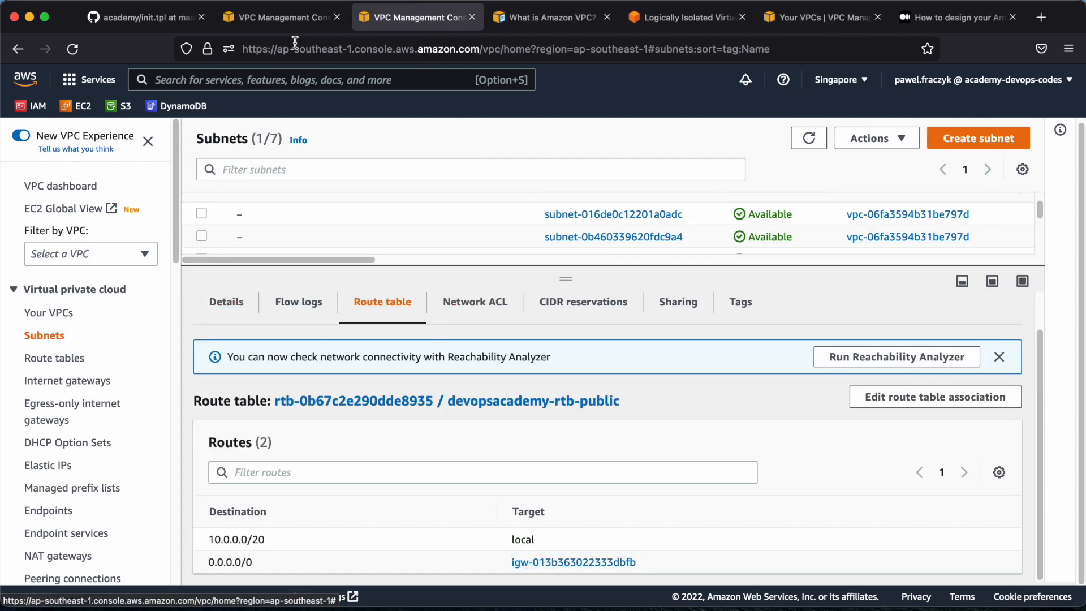
{"action": "left_click", "coordinate": [288, 16]}
{"action": "scroll", "coordinate": [310, 289], "scroll_direction": "down", "scroll_amount": 2}
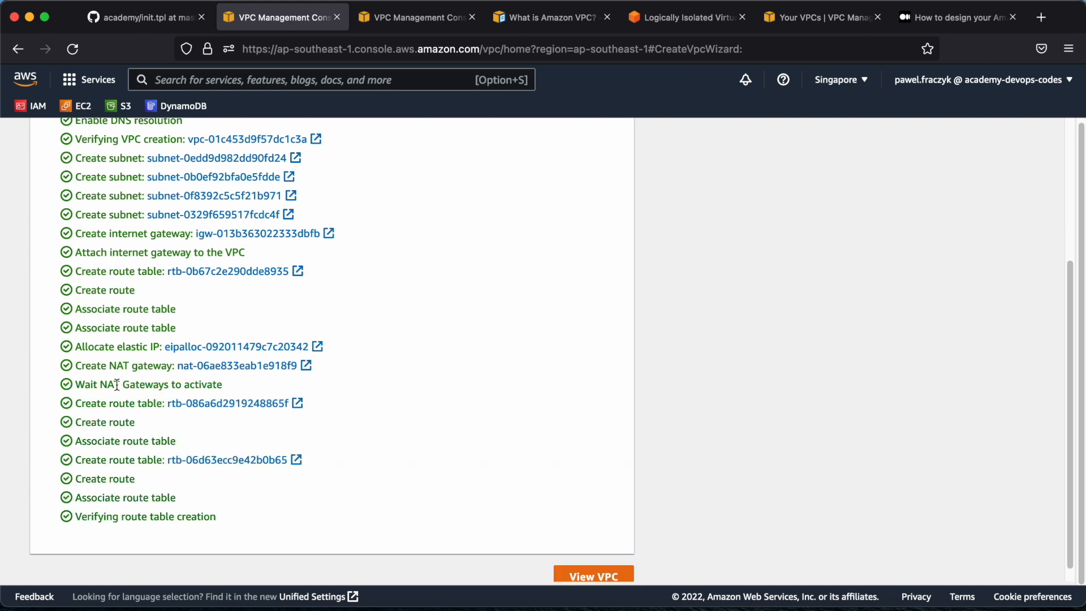
{"action": "left_click_drag", "start_coordinate": [82, 402], "coordinate": [153, 403]}
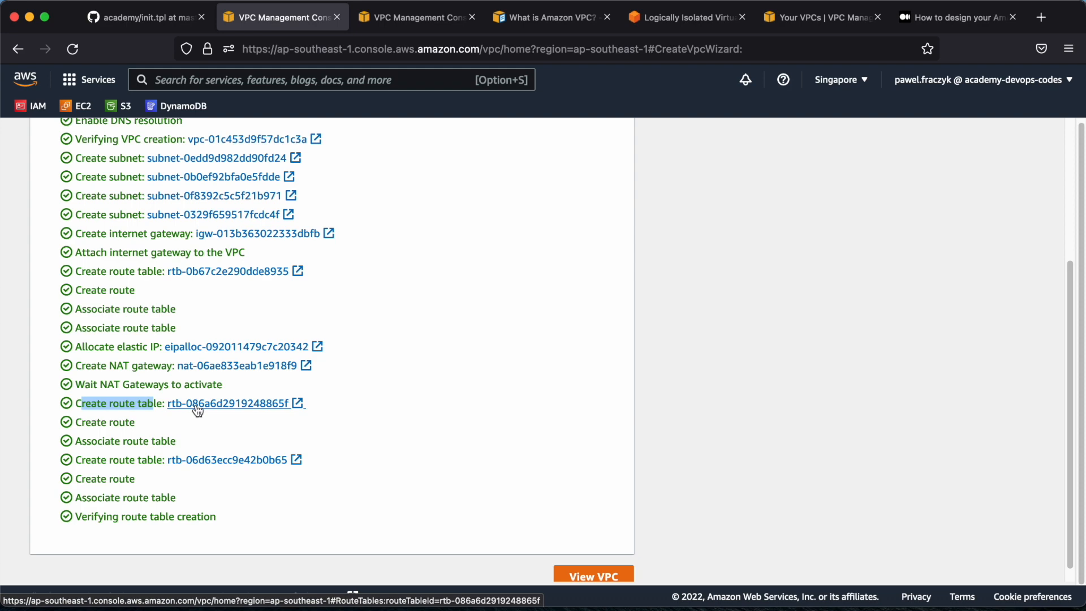
{"action": "right_click", "coordinate": [197, 408]}
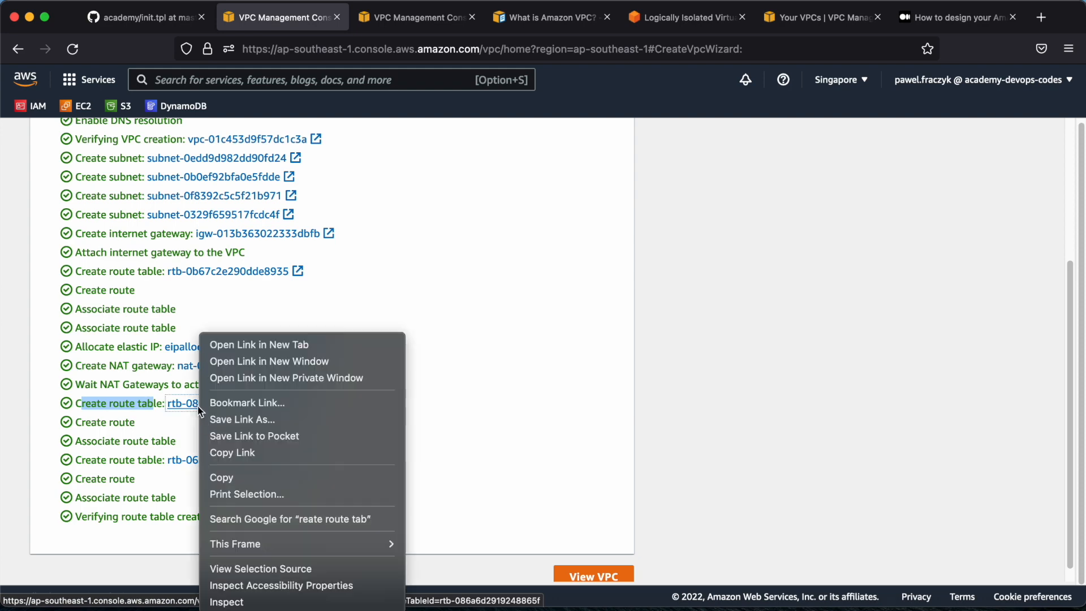
{"action": "left_click", "coordinate": [255, 344]}
{"action": "left_click", "coordinate": [367, 17]}
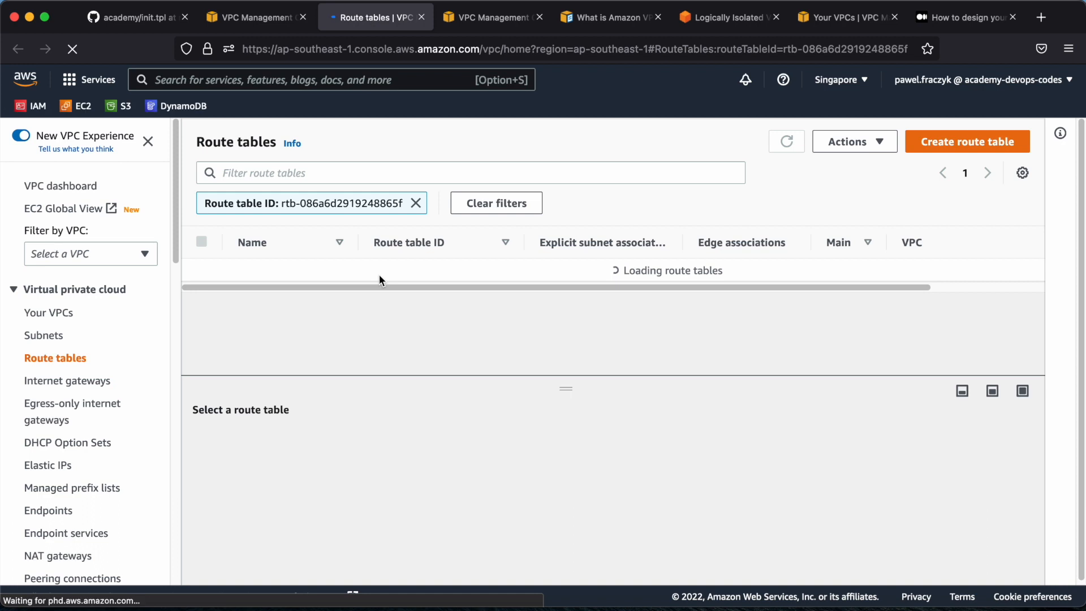
Show this route table's routes and examine the default route's destination and target
{"action": "left_click", "coordinate": [292, 446]}
{"action": "scroll", "coordinate": [425, 486], "scroll_direction": "down", "scroll_amount": 3}
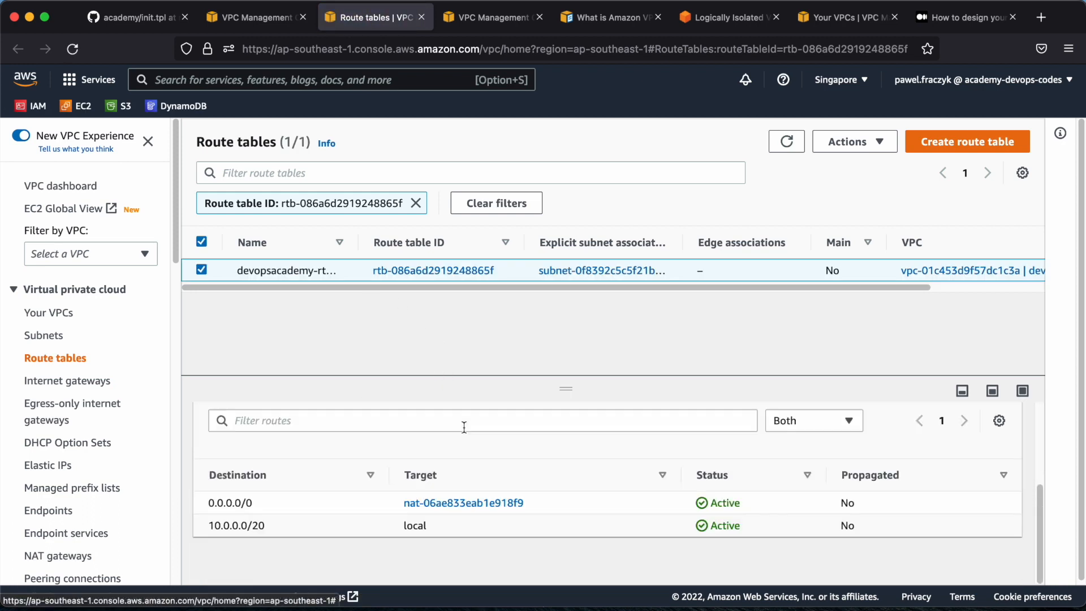
{"action": "left_click_drag", "start_coordinate": [208, 505], "coordinate": [265, 503]}
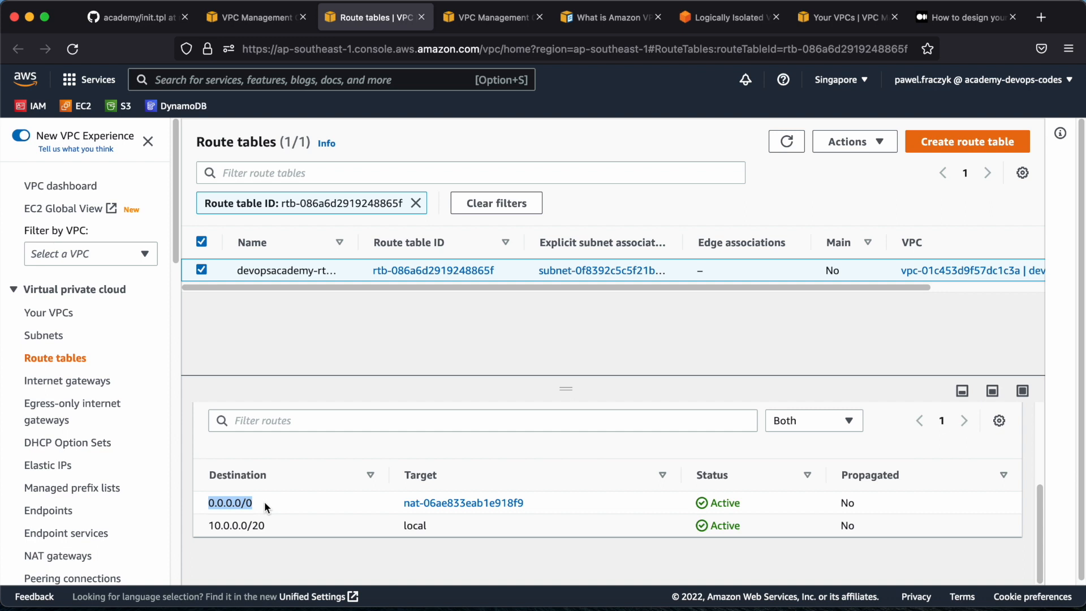
Open the default route's NAT gateway, compare it with the Medium article's VPC diagram, and view its IP address columns
{"action": "left_click", "coordinate": [450, 504]}
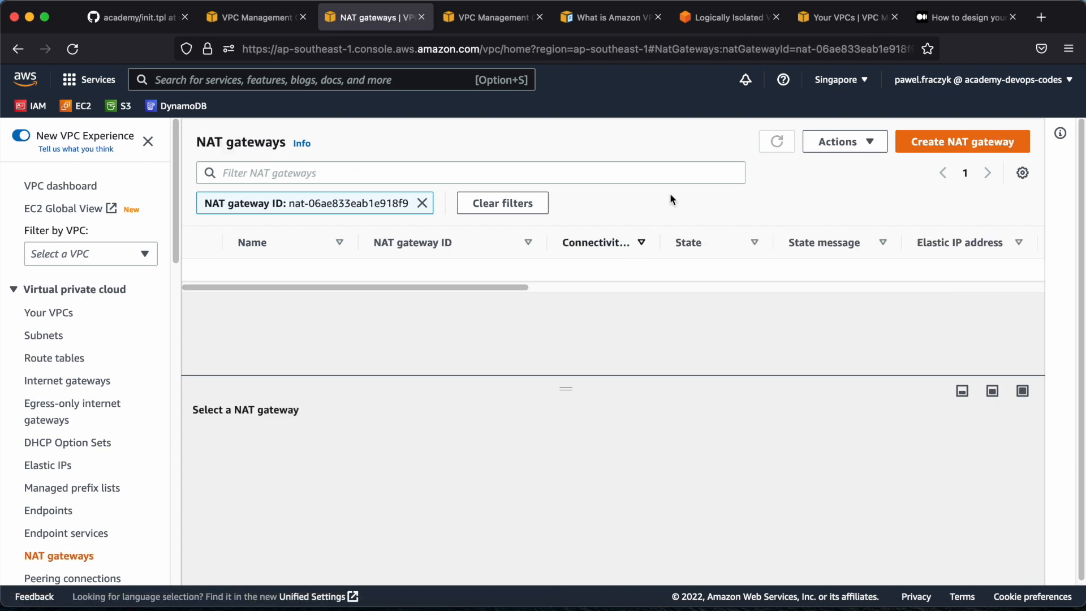
{"action": "left_click", "coordinate": [928, 4]}
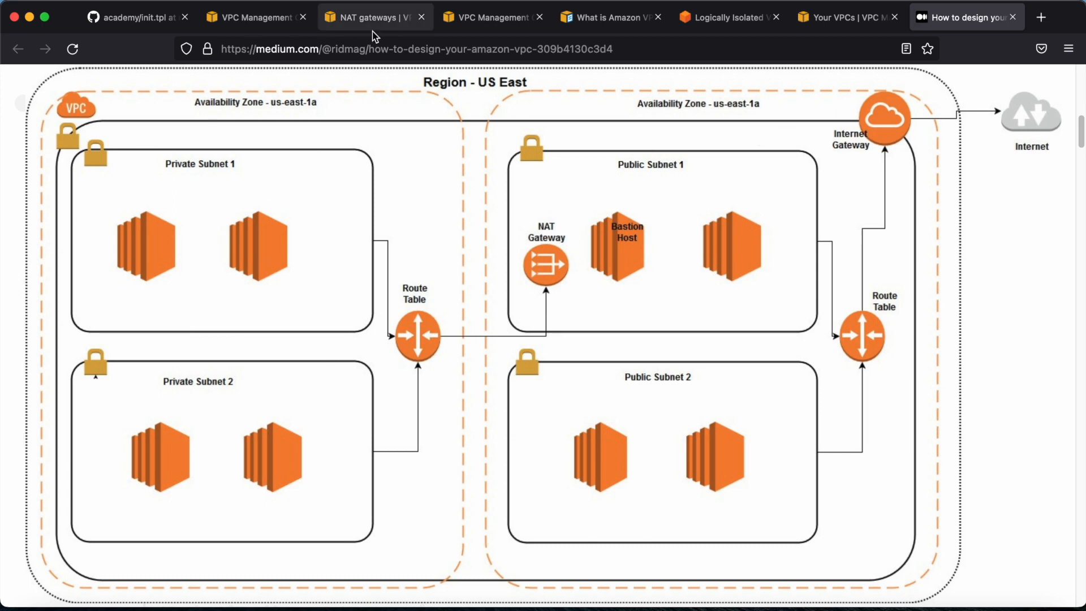
{"action": "left_click", "coordinate": [359, 21]}
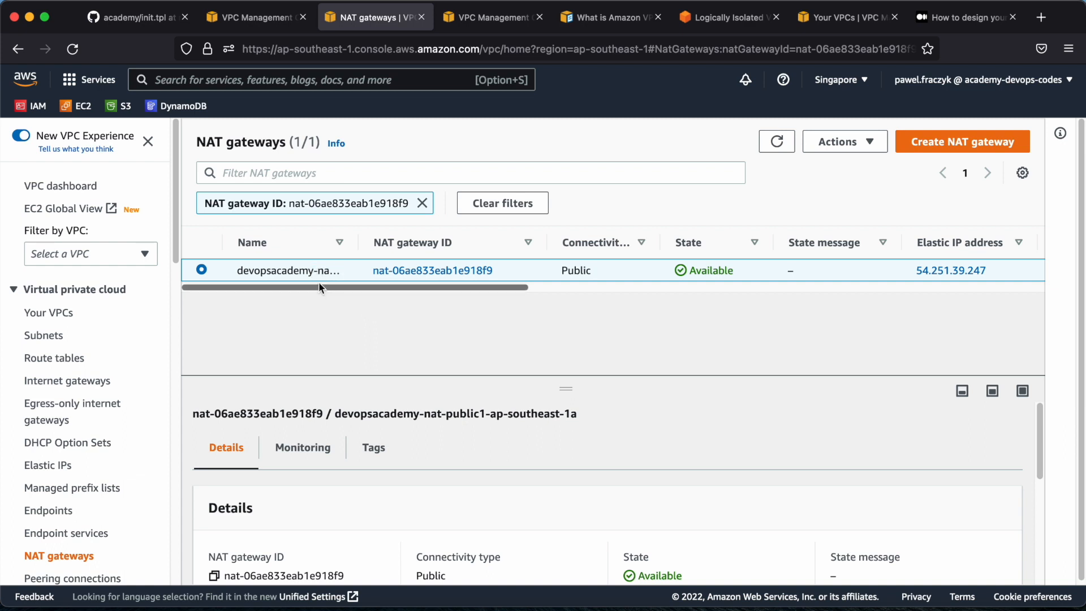
{"action": "left_click_drag", "start_coordinate": [318, 283], "coordinate": [498, 278]}
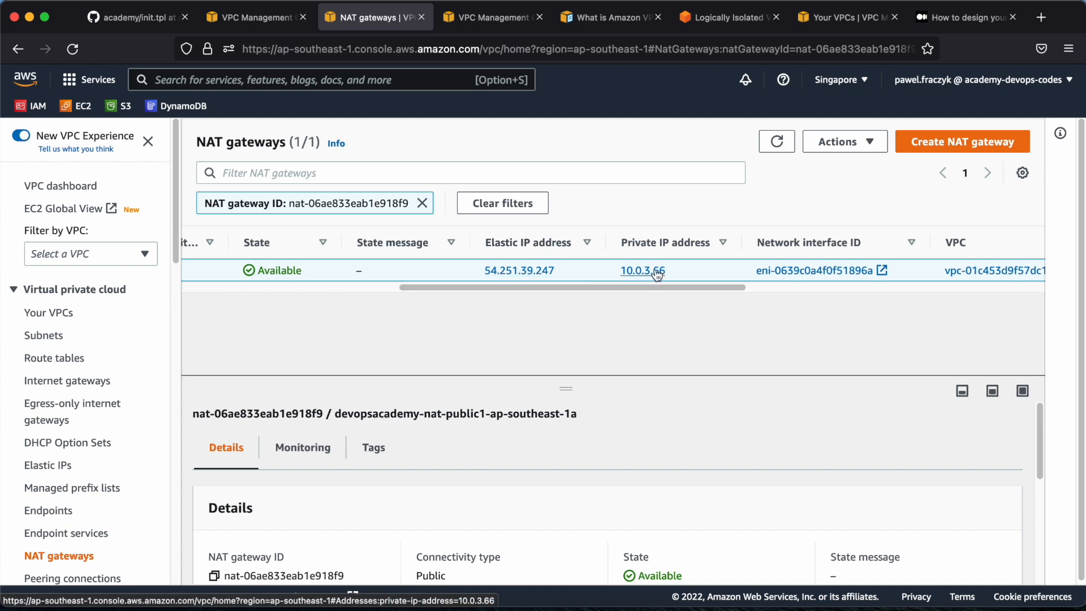
Open the list of Elastic IP addresses and examine the address allocated for the NAT gateway
{"action": "scroll", "coordinate": [97, 395], "scroll_direction": "down", "scroll_amount": 2}
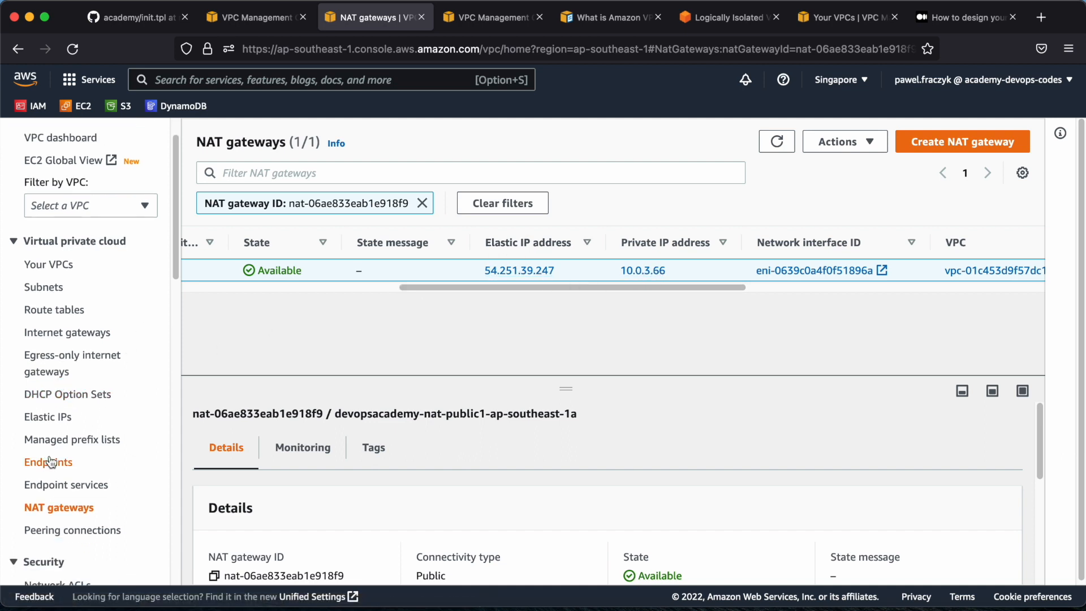
{"action": "scroll", "coordinate": [50, 455], "scroll_direction": "down", "scroll_amount": 1}
{"action": "scroll", "coordinate": [49, 443], "scroll_direction": "down", "scroll_amount": 2}
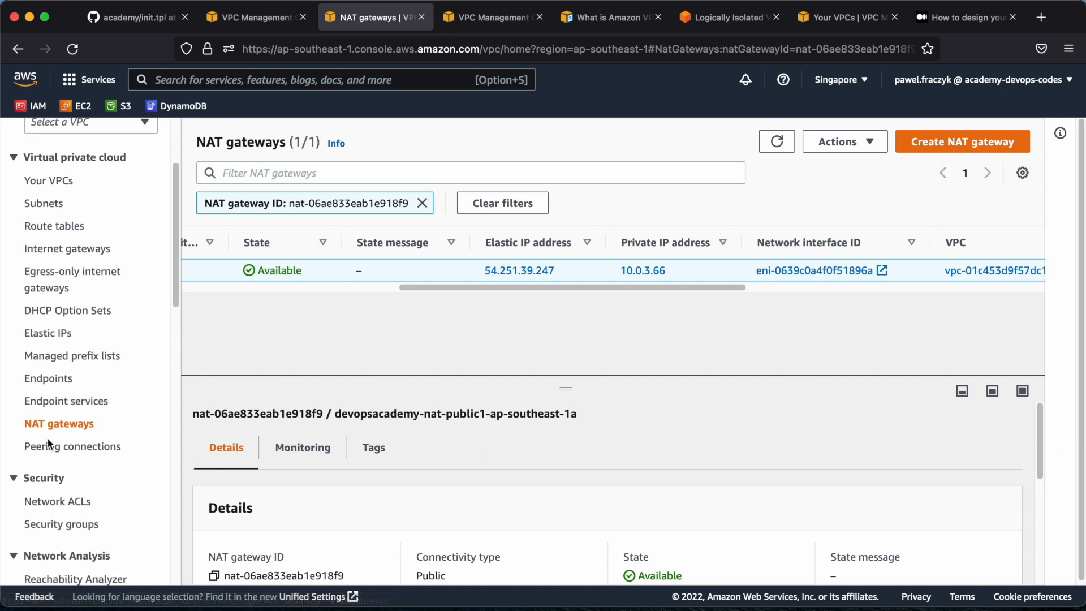
{"action": "left_click", "coordinate": [43, 338]}
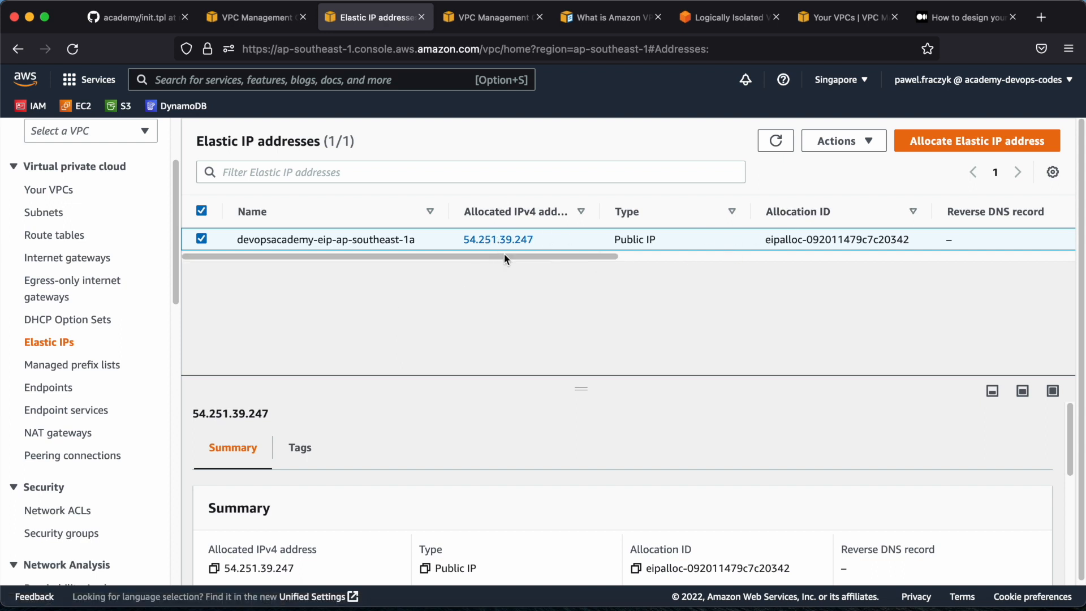
{"action": "left_click_drag", "start_coordinate": [197, 139], "coordinate": [298, 145]}
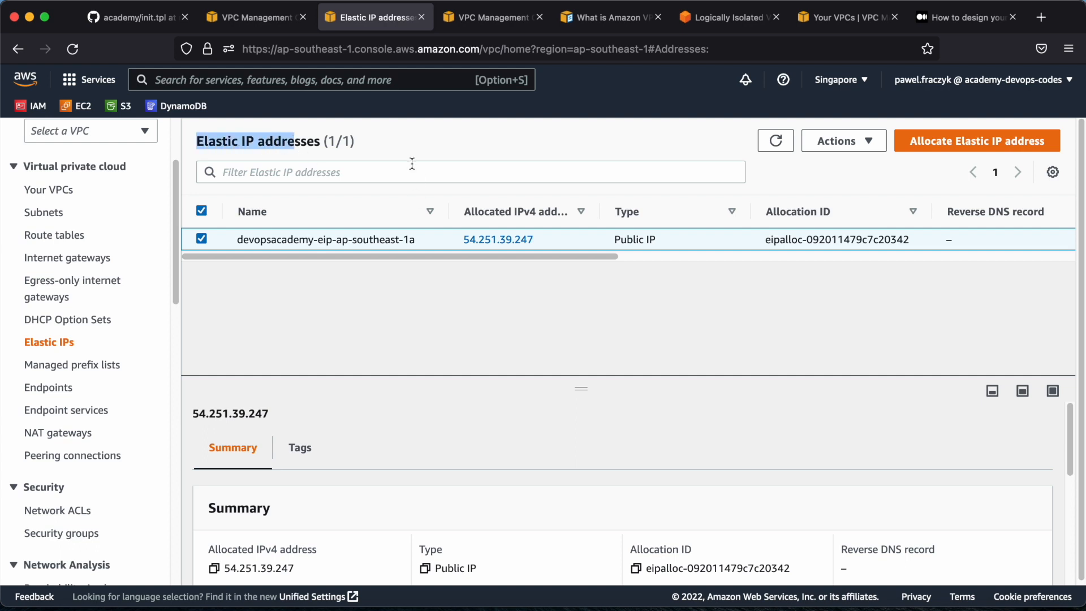
{"action": "left_click", "coordinate": [399, 145]}
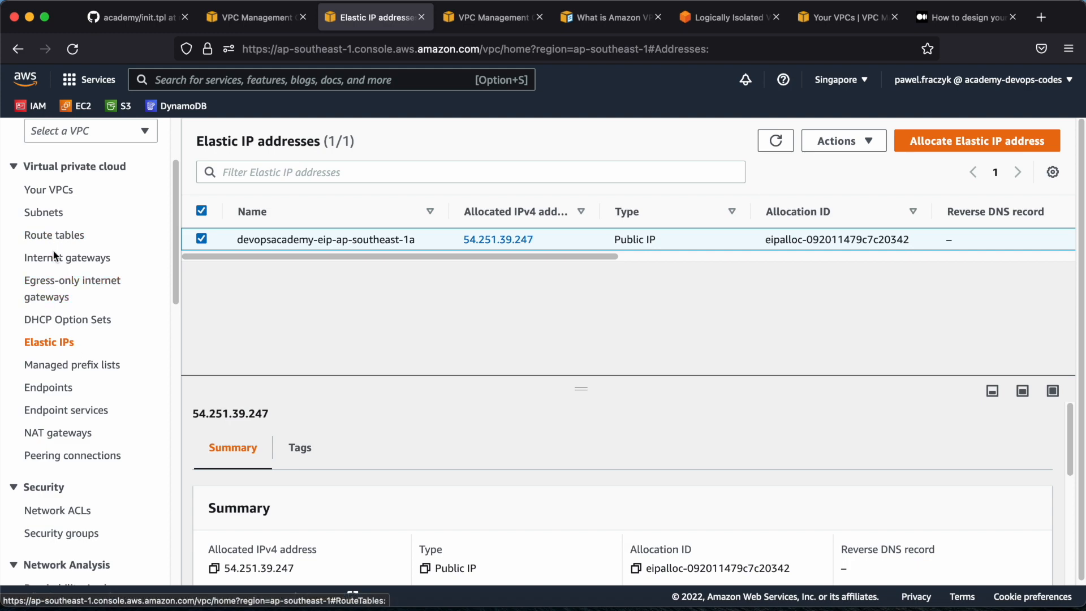
Look through the available VPC resource categories and list the account's VPCs
{"action": "scroll", "coordinate": [49, 419], "scroll_direction": "down", "scroll_amount": 1}
{"action": "scroll", "coordinate": [52, 459], "scroll_direction": "down", "scroll_amount": 10}
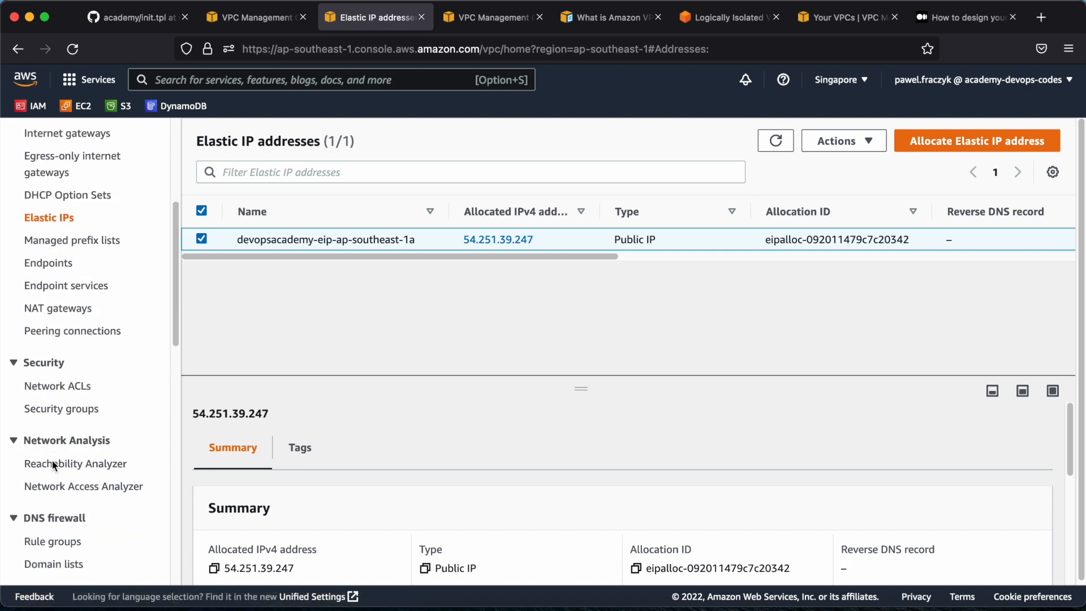
{"action": "scroll", "coordinate": [53, 464], "scroll_direction": "up", "scroll_amount": 10}
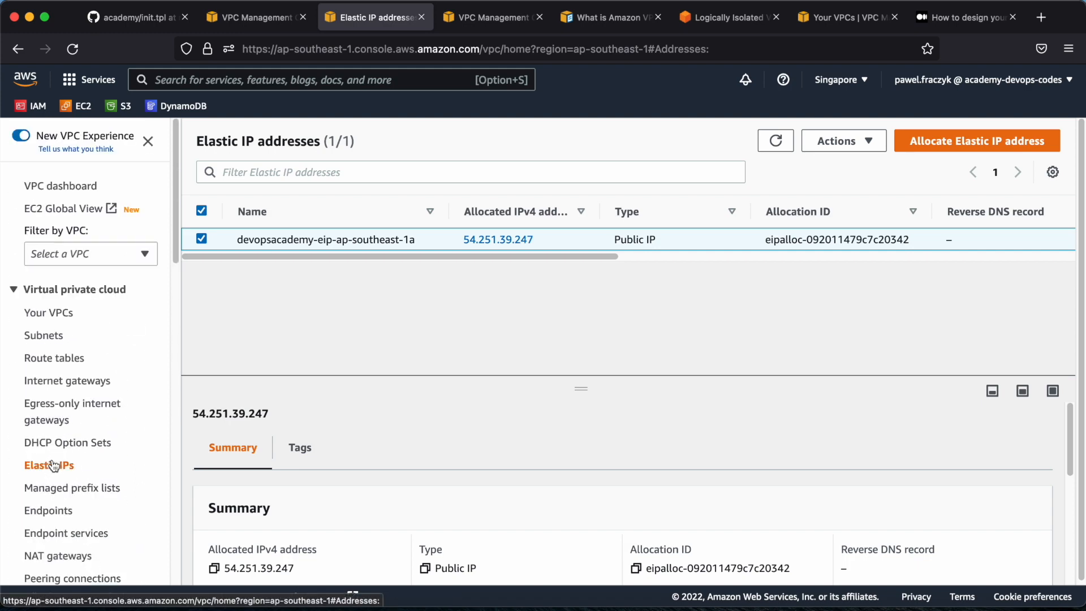
{"action": "left_click", "coordinate": [54, 321]}
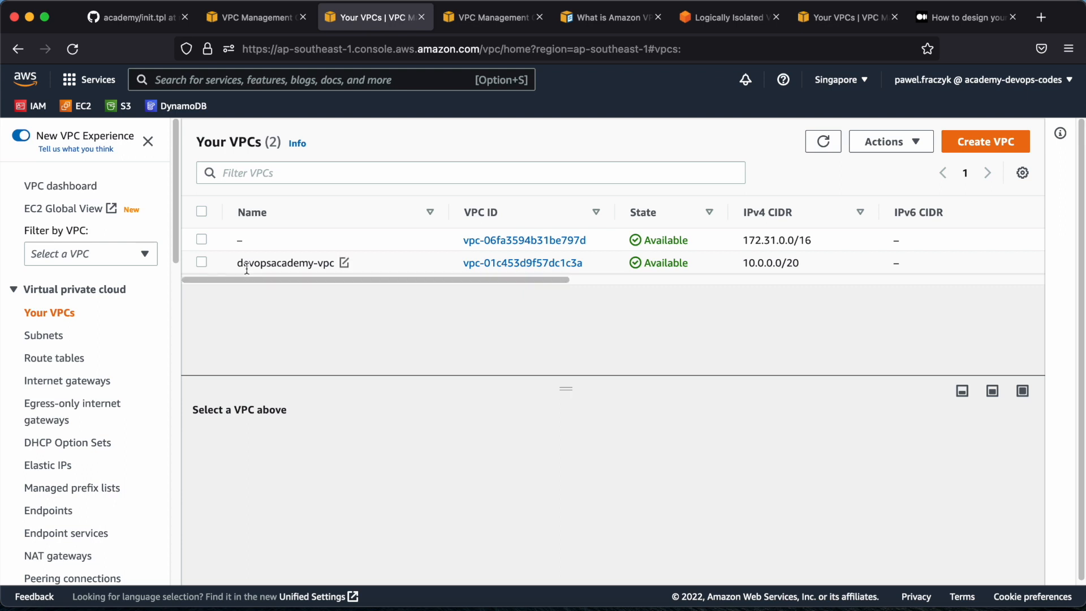
Try to delete devopsacademy-vpc and review the network interfaces and NAT gateways listed in the deletion dialog
{"action": "left_click", "coordinate": [200, 262]}
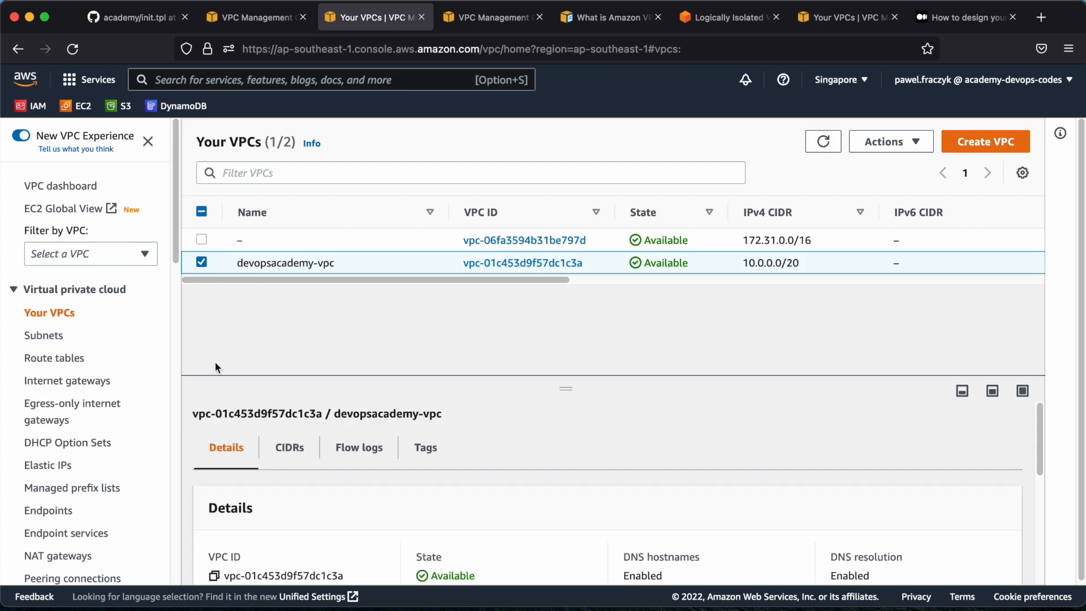
{"action": "left_click", "coordinate": [885, 142]}
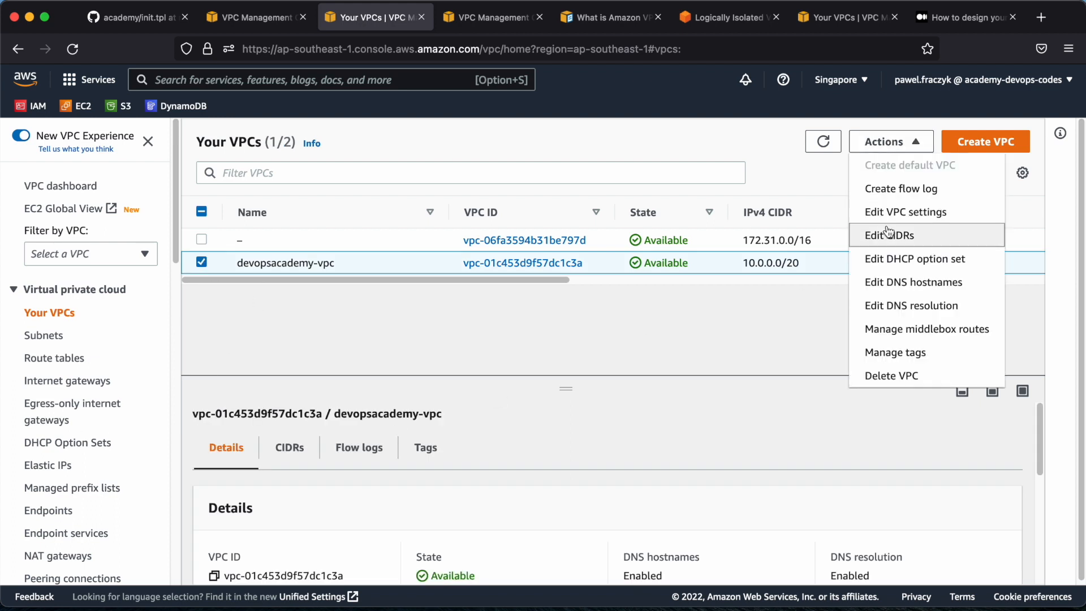
{"action": "left_click", "coordinate": [892, 375]}
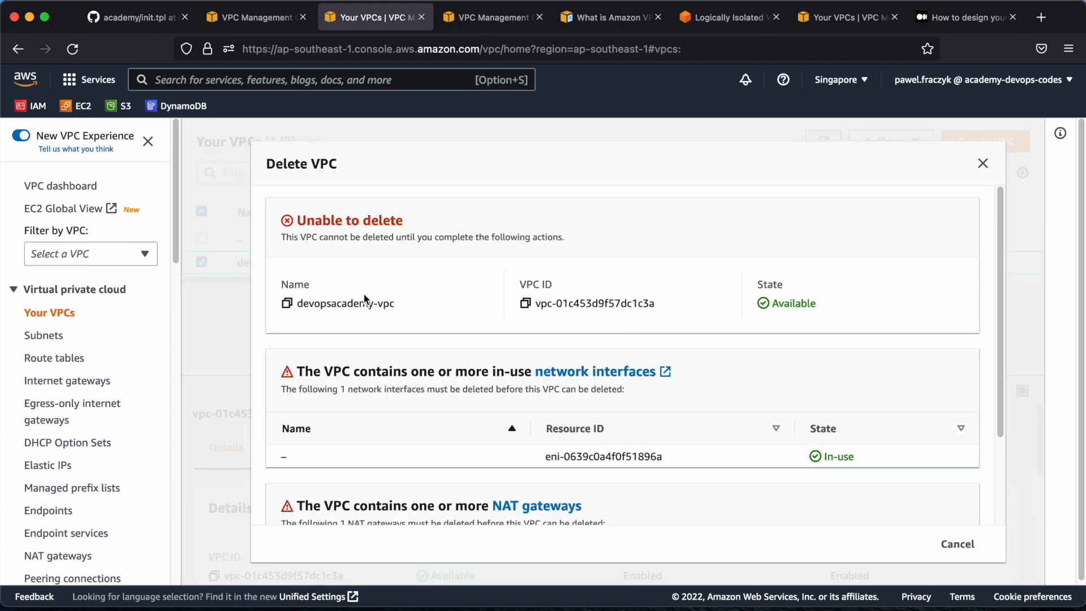
{"action": "scroll", "coordinate": [398, 364], "scroll_direction": "down", "scroll_amount": 2}
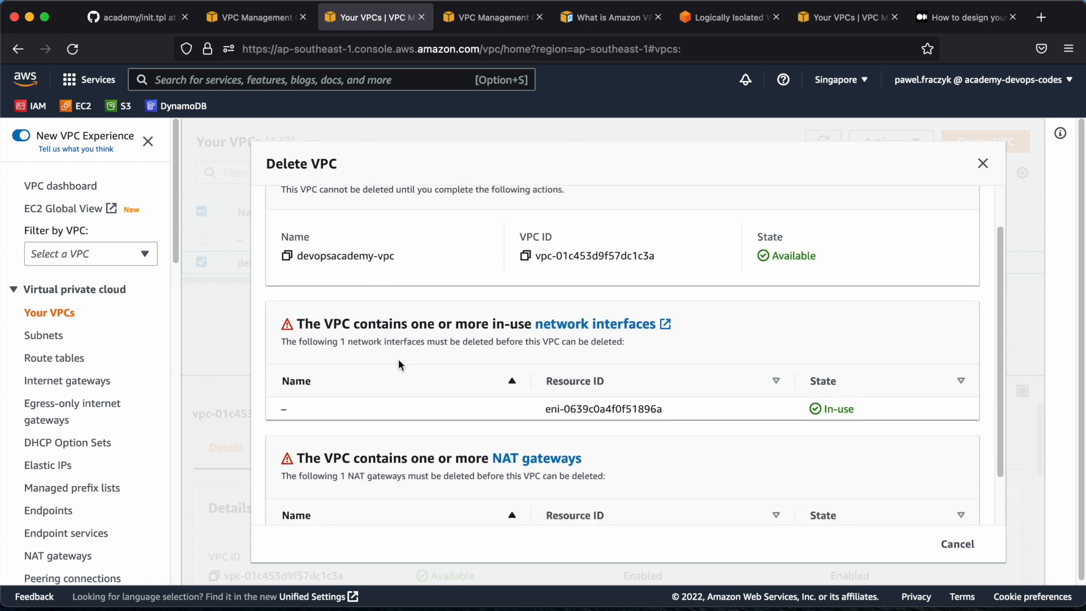
{"action": "scroll", "coordinate": [398, 343], "scroll_direction": "down", "scroll_amount": 2}
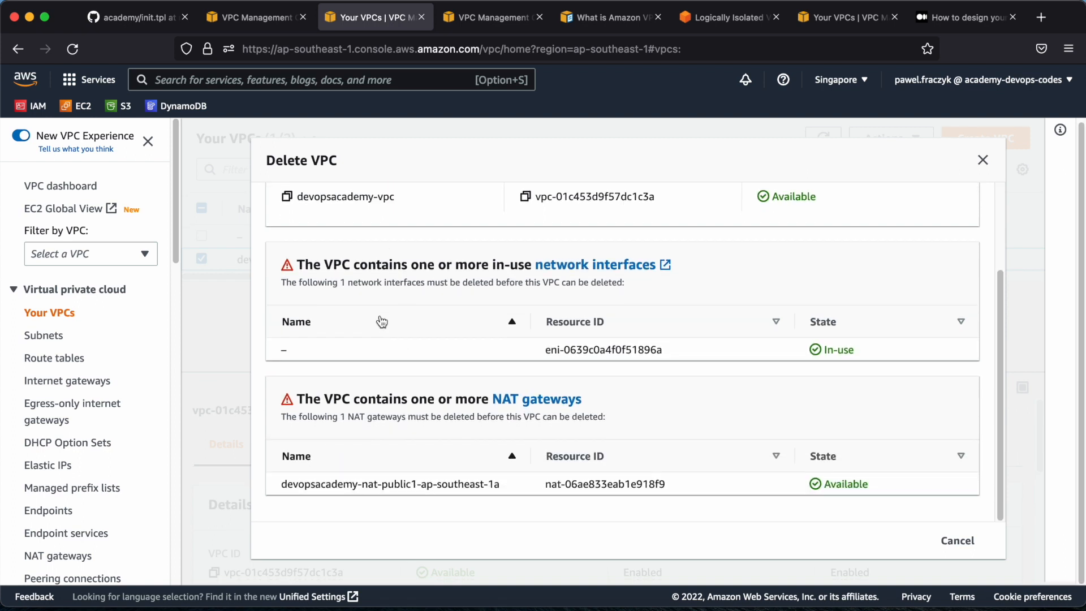
Review the resources blocking the deletion of devopsacademy-vpc and cancel the deletion
{"action": "scroll", "coordinate": [382, 321], "scroll_direction": "up", "scroll_amount": 4}
{"action": "scroll", "coordinate": [339, 350], "scroll_direction": "down", "scroll_amount": 4}
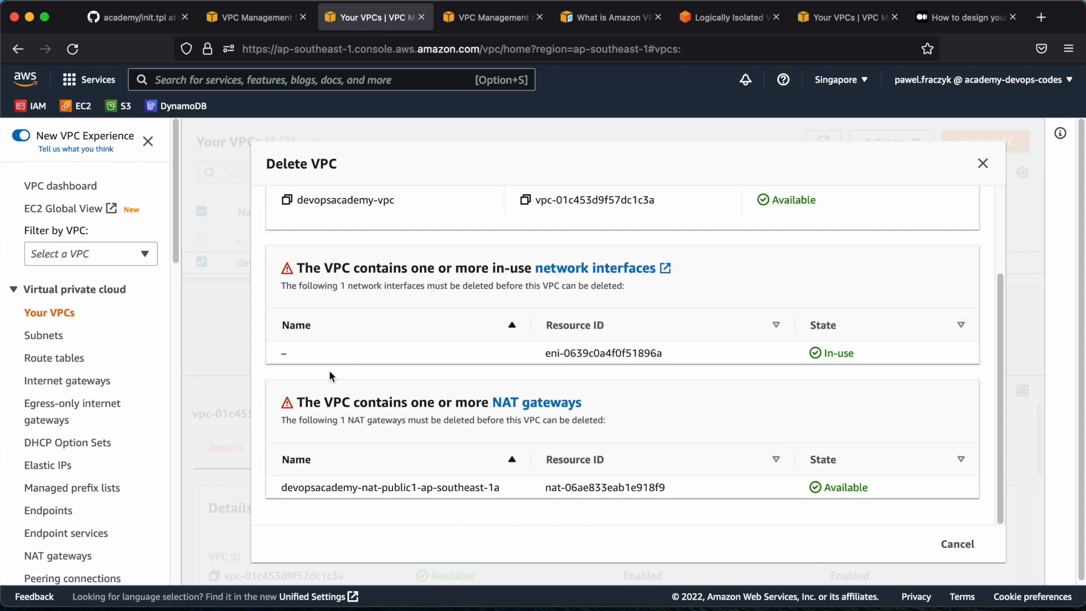
{"action": "left_click", "coordinate": [956, 543]}
Delete the NAT gateway devopsacademy-nat-public1-ap-southeast-1a, confirming with "delete", and refresh the NAT gateway list
{"action": "scroll", "coordinate": [88, 459], "scroll_direction": "down", "scroll_amount": 2}
{"action": "left_click", "coordinate": [69, 449]}
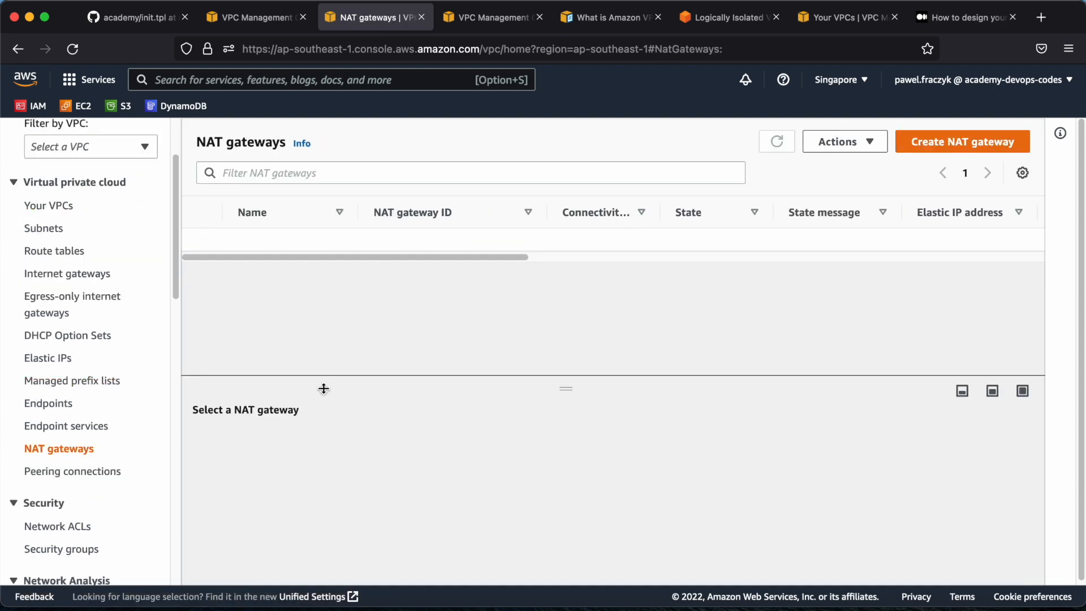
{"action": "left_click", "coordinate": [839, 141]}
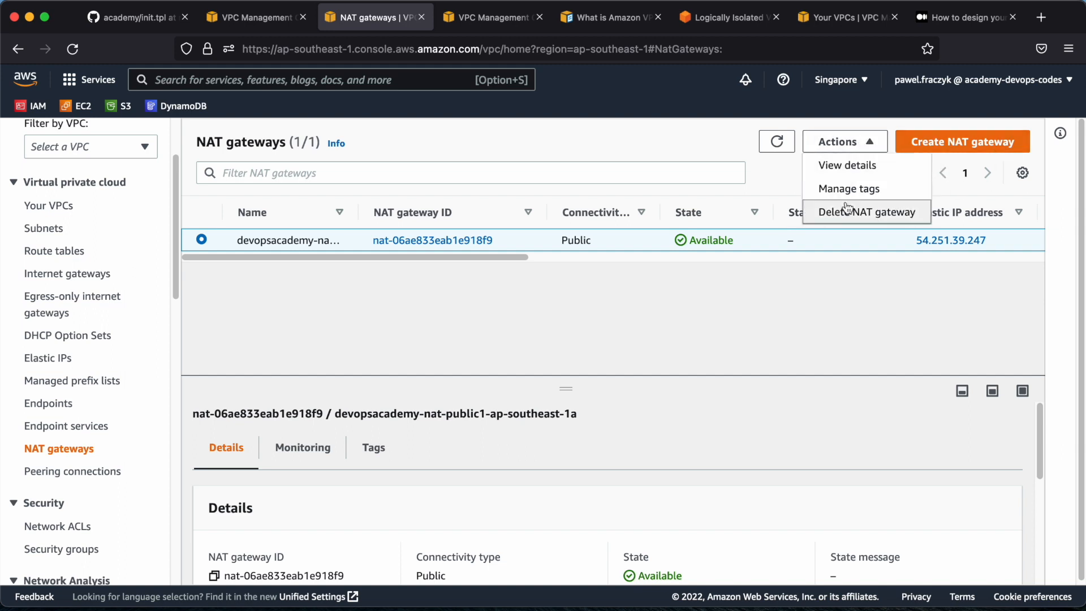
{"action": "left_click", "coordinate": [846, 211]}
{"action": "left_click", "coordinate": [543, 464]}
{"action": "type", "text": "delete"}
{"action": "key", "text": "Return"}
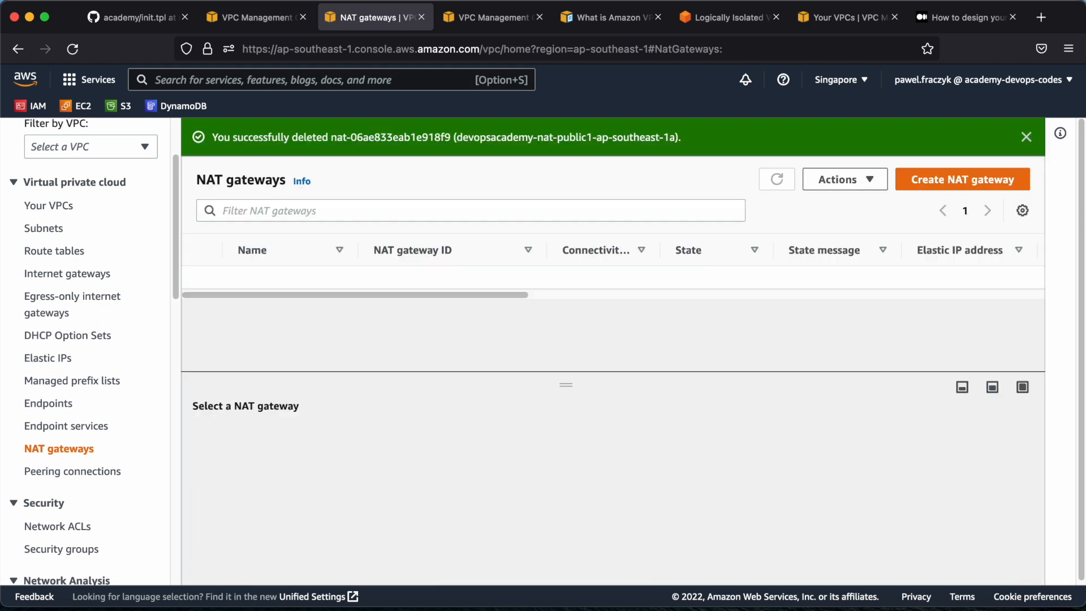
{"action": "left_click", "coordinate": [774, 178]}
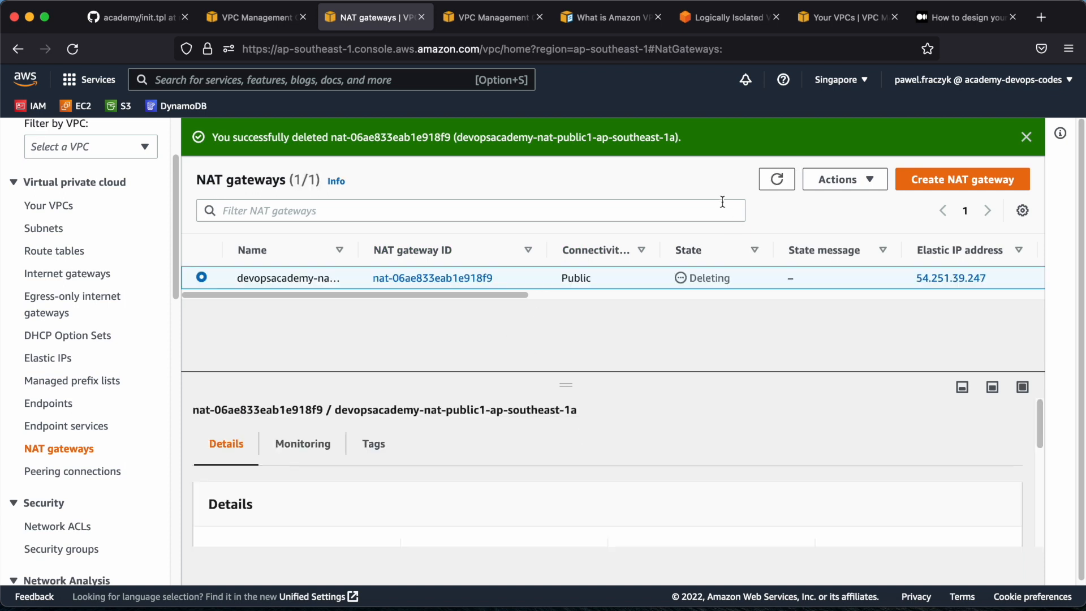
Open the Elastic IP addresses, check which actions are available for devopsacademy-eip-ap-southeast-1a, and refresh the list
{"action": "left_click", "coordinate": [62, 358]}
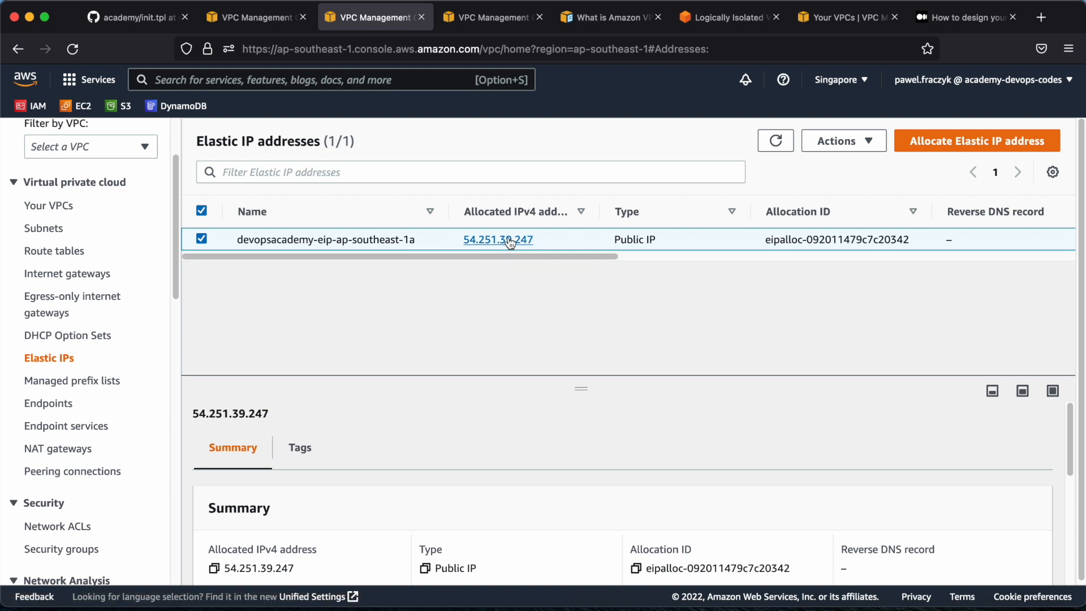
{"action": "left_click_drag", "start_coordinate": [575, 260], "coordinate": [531, 260]}
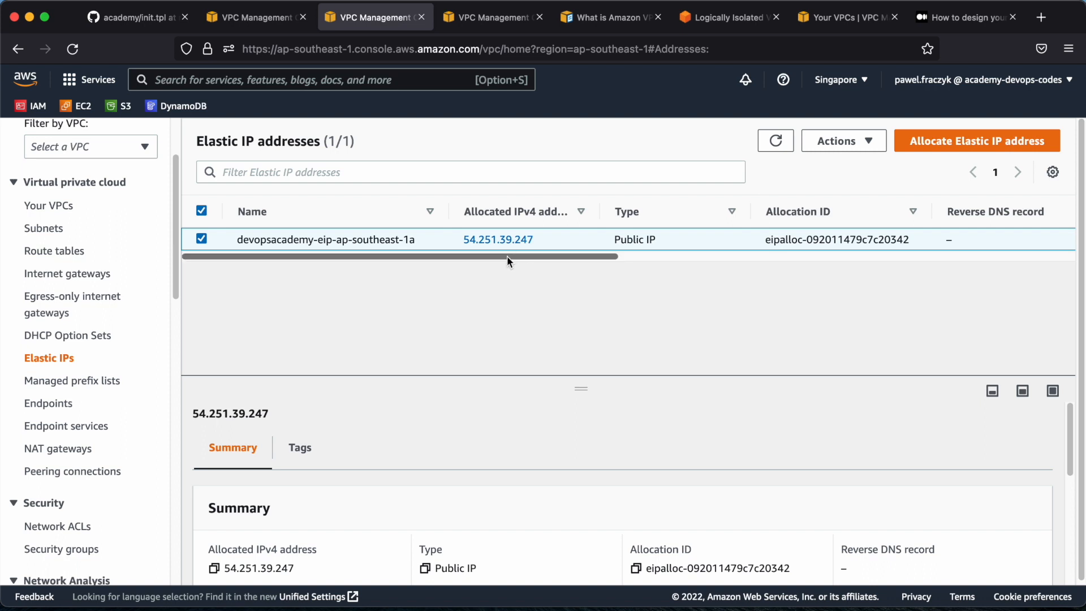
{"action": "left_click", "coordinate": [777, 148]}
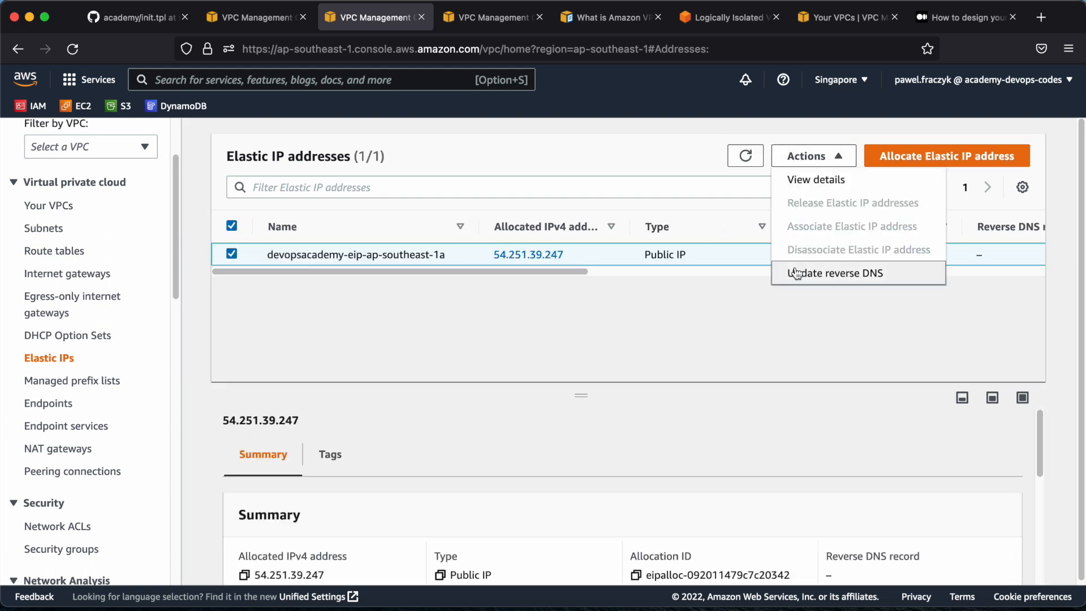
{"action": "left_click", "coordinate": [720, 159]}
{"action": "left_click", "coordinate": [741, 159]}
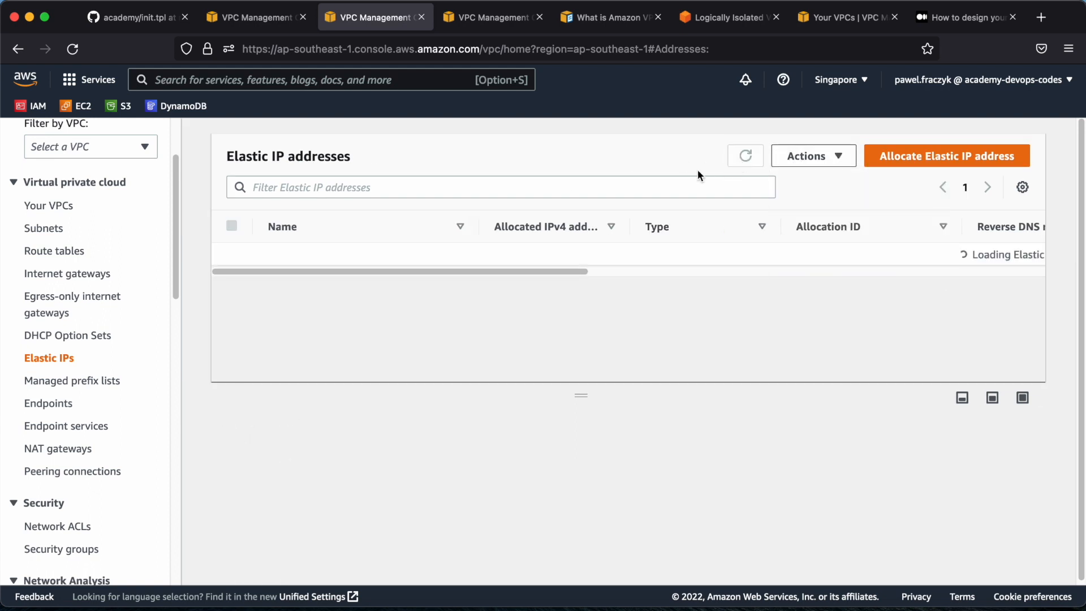
Recheck the NAT gateway's deletion state, then reopen and refresh the list of Elastic IP addresses
{"action": "left_click", "coordinate": [48, 453]}
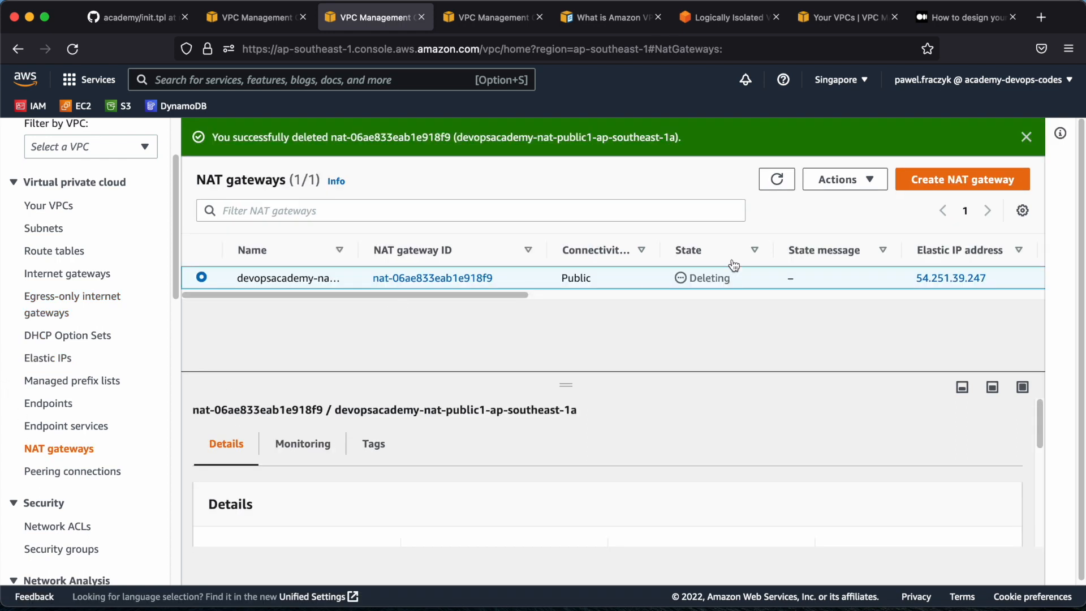
{"action": "left_click", "coordinate": [776, 179]}
{"action": "left_click", "coordinate": [57, 362]}
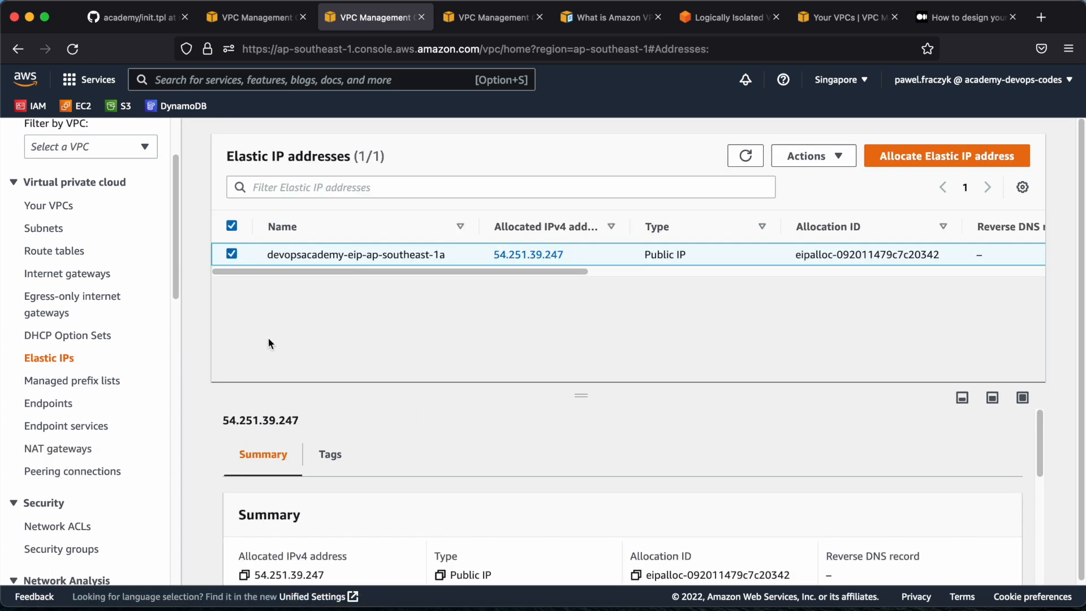
{"action": "left_click", "coordinate": [744, 154]}
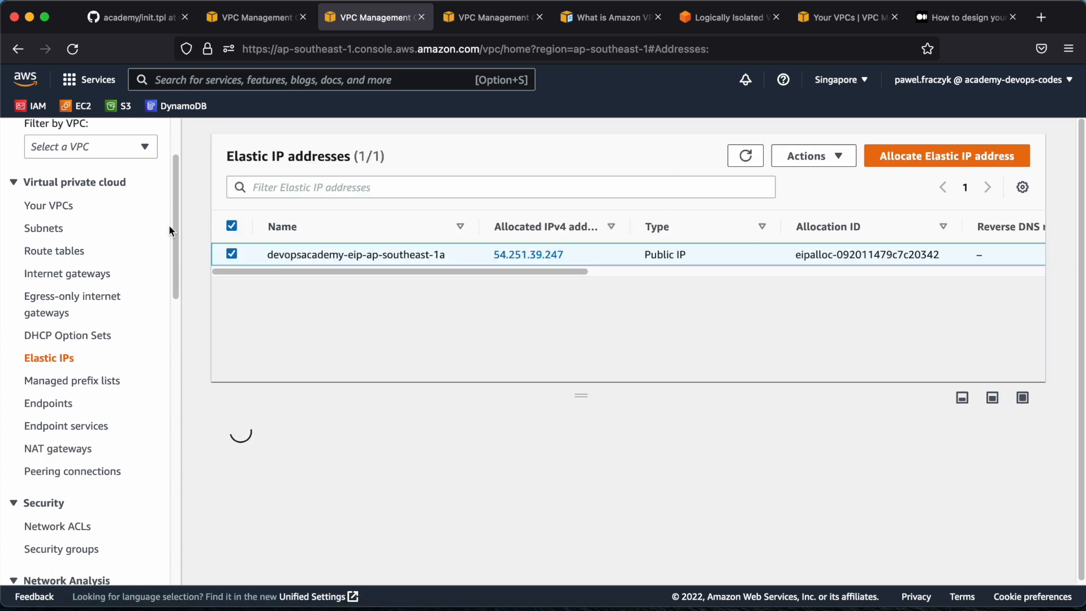
Try again to delete devopsacademy-vpc, review the blocking network interface and NAT gateway, then close the dialog and refresh the VPC list
{"action": "left_click", "coordinate": [38, 207]}
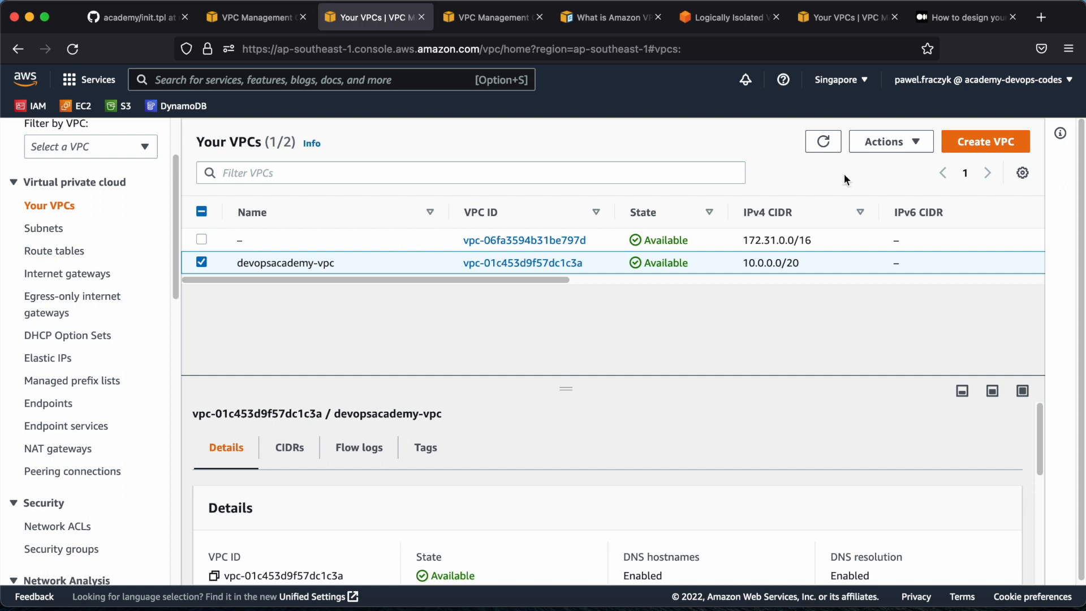
{"action": "left_click", "coordinate": [901, 151]}
{"action": "left_click", "coordinate": [900, 372]}
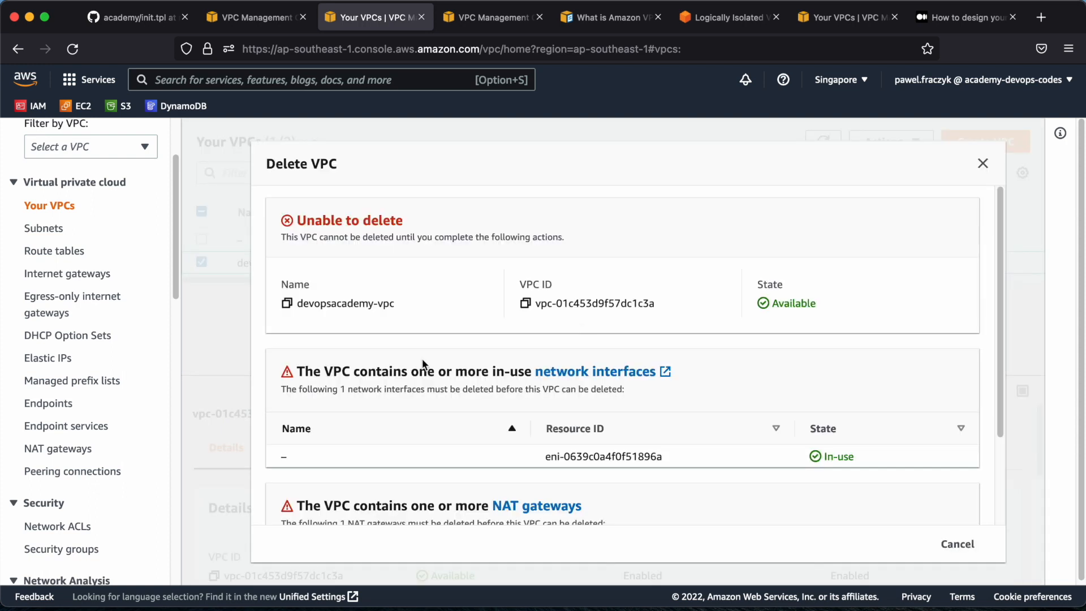
{"action": "scroll", "coordinate": [492, 335], "scroll_direction": "down", "scroll_amount": 4}
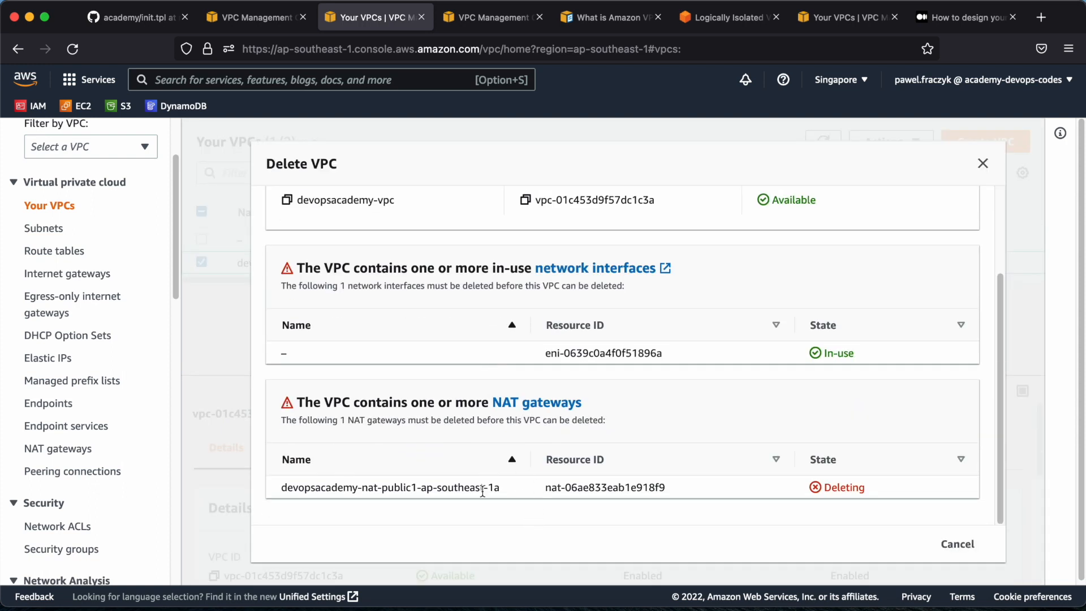
{"action": "double_click", "coordinate": [868, 490]}
{"action": "left_click_drag", "start_coordinate": [545, 354], "coordinate": [681, 357]}
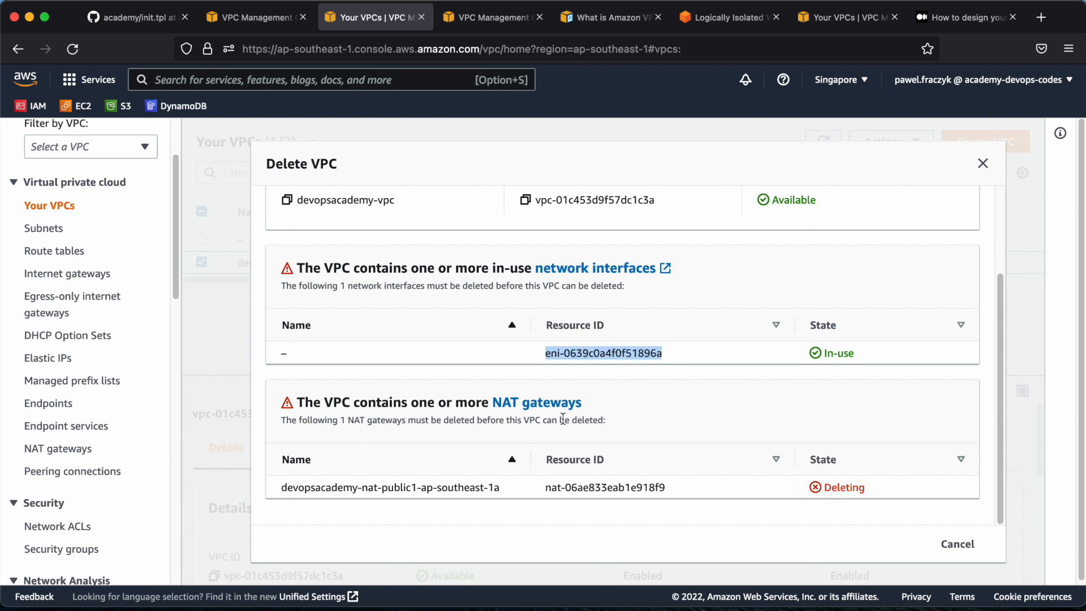
{"action": "left_click", "coordinate": [982, 164]}
{"action": "left_click", "coordinate": [826, 145]}
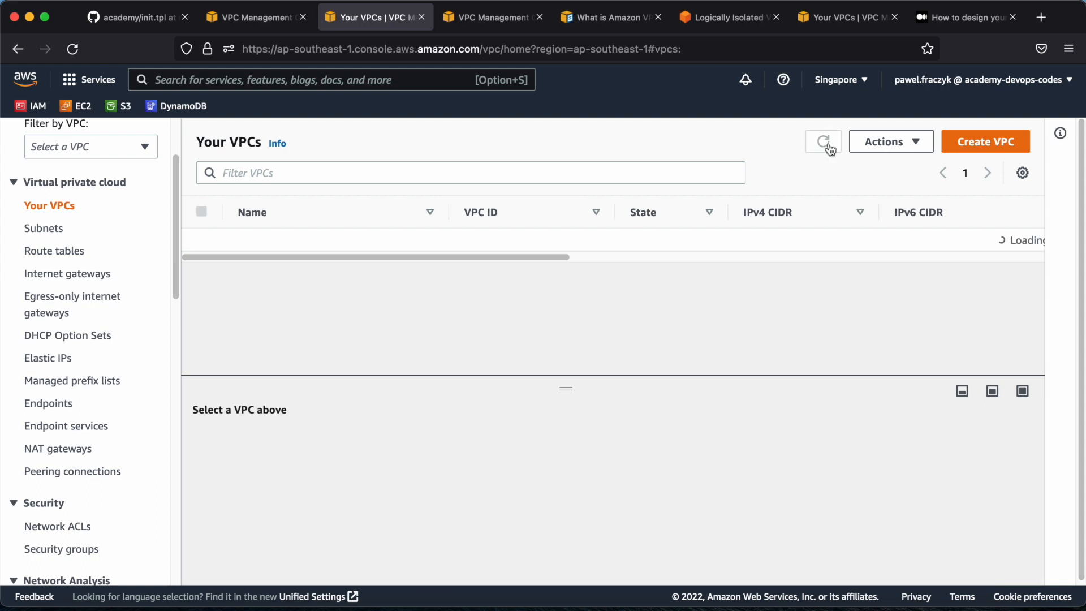
Check the NAT gateway's state again and reload the Elastic IP addresses page to update the address's available actions
{"action": "left_click", "coordinate": [59, 448]}
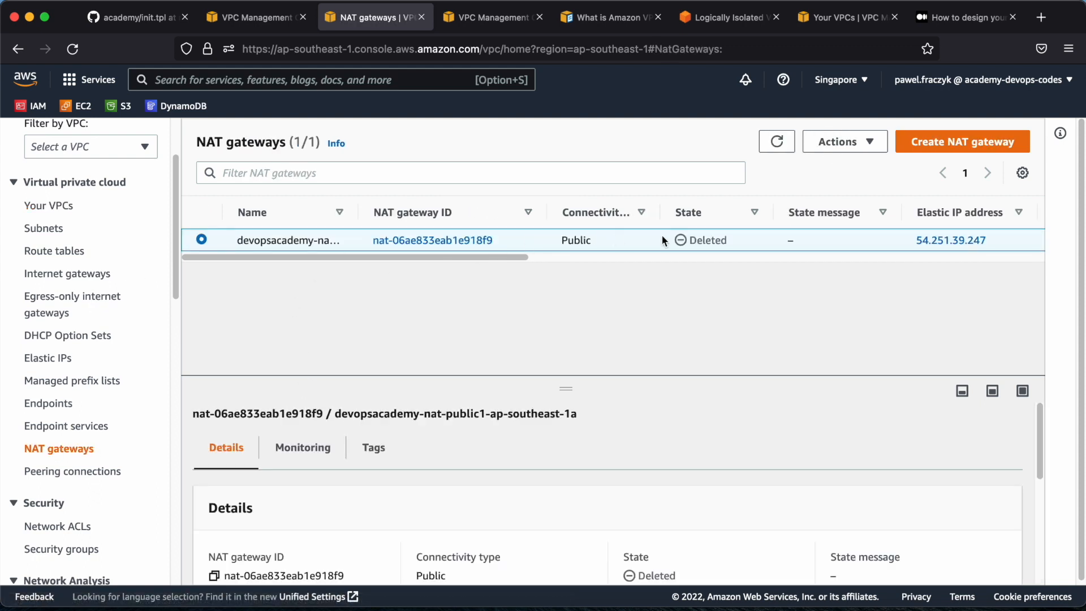
{"action": "left_click", "coordinate": [45, 358]}
{"action": "left_click", "coordinate": [810, 156]}
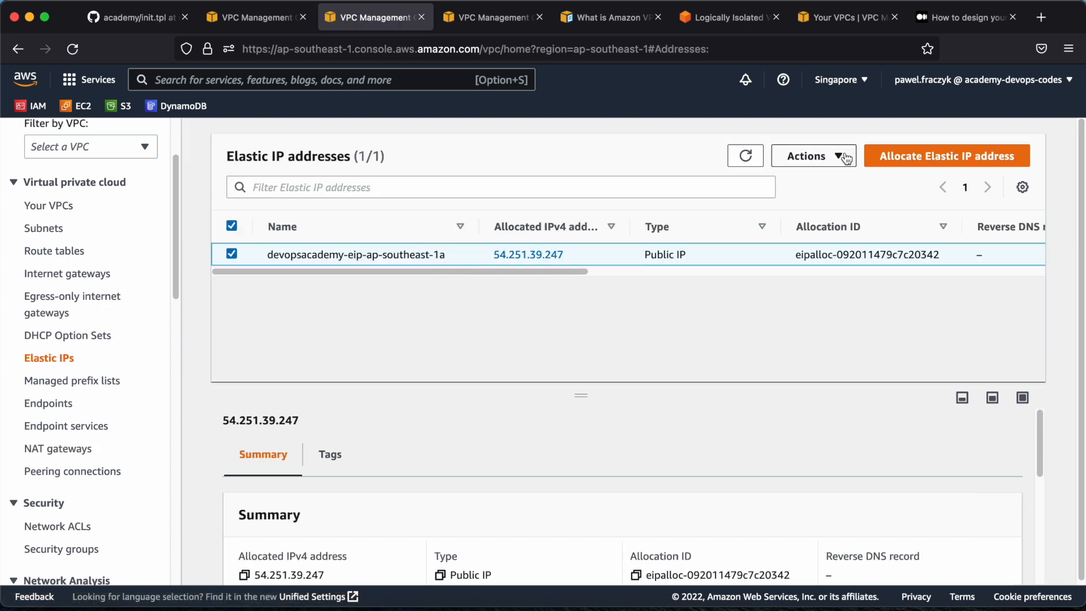
{"action": "left_click", "coordinate": [353, 250]}
{"action": "key", "text": "super+r"}
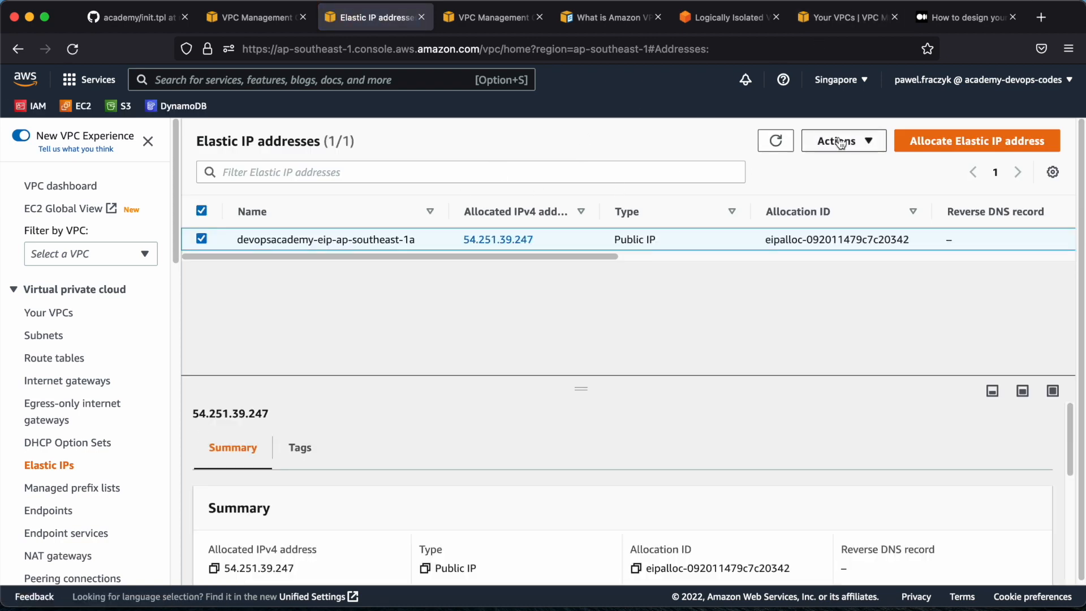
Release the Elastic IP address devopsacademy-eip-ap-southeast-1a from its details page, dismiss the notification, and check the list's available actions
{"action": "left_click", "coordinate": [838, 141]}
{"action": "left_click", "coordinate": [718, 181]}
{"action": "left_click", "coordinate": [432, 243]}
{"action": "left_click", "coordinate": [498, 239]}
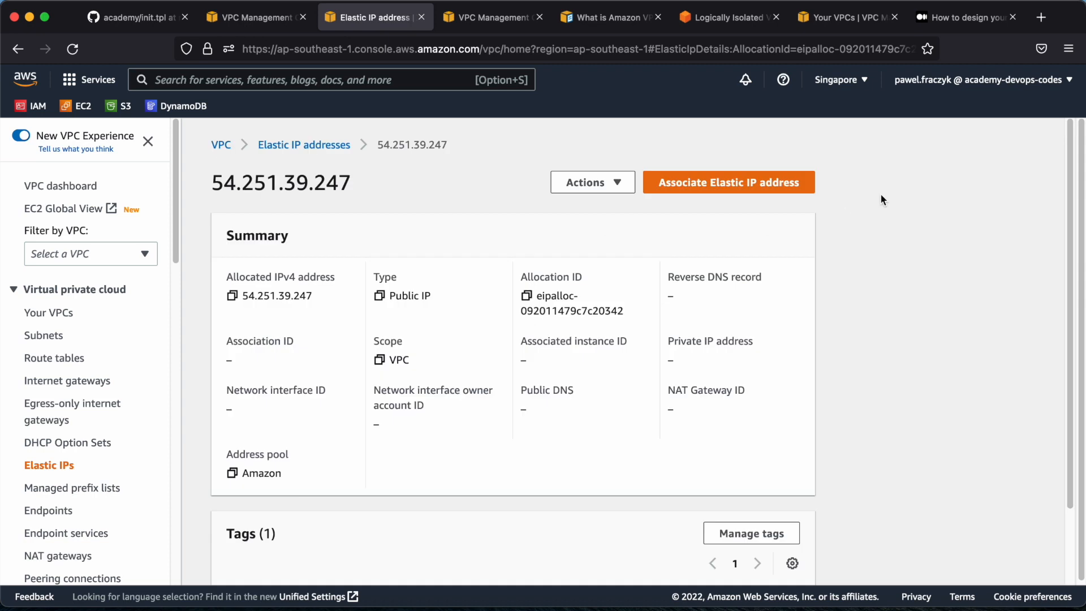
{"action": "left_click", "coordinate": [616, 192]}
{"action": "left_click", "coordinate": [606, 207]}
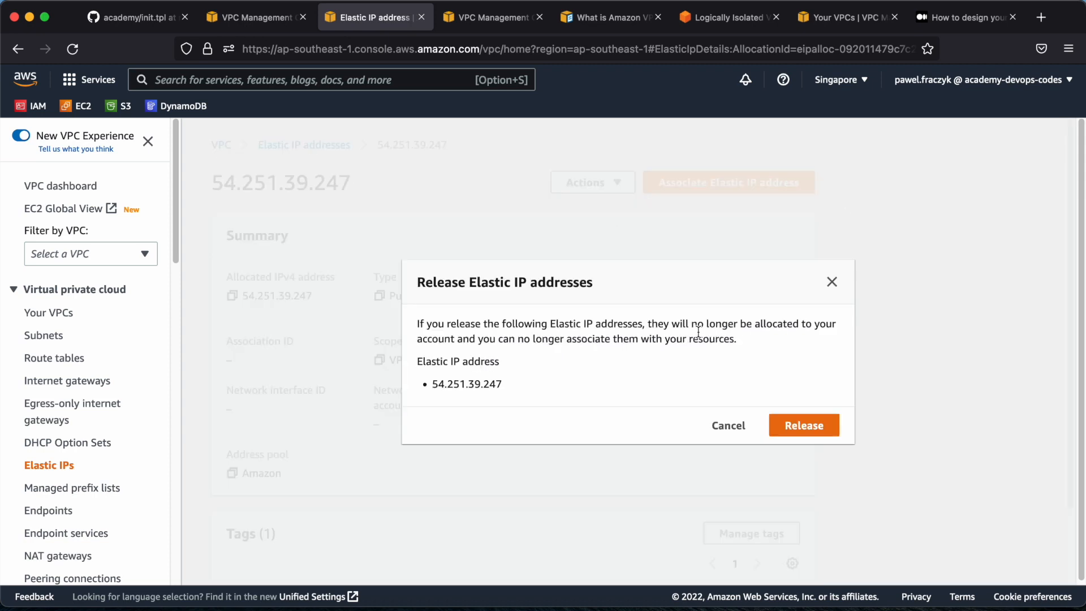
{"action": "left_click", "coordinate": [818, 433]}
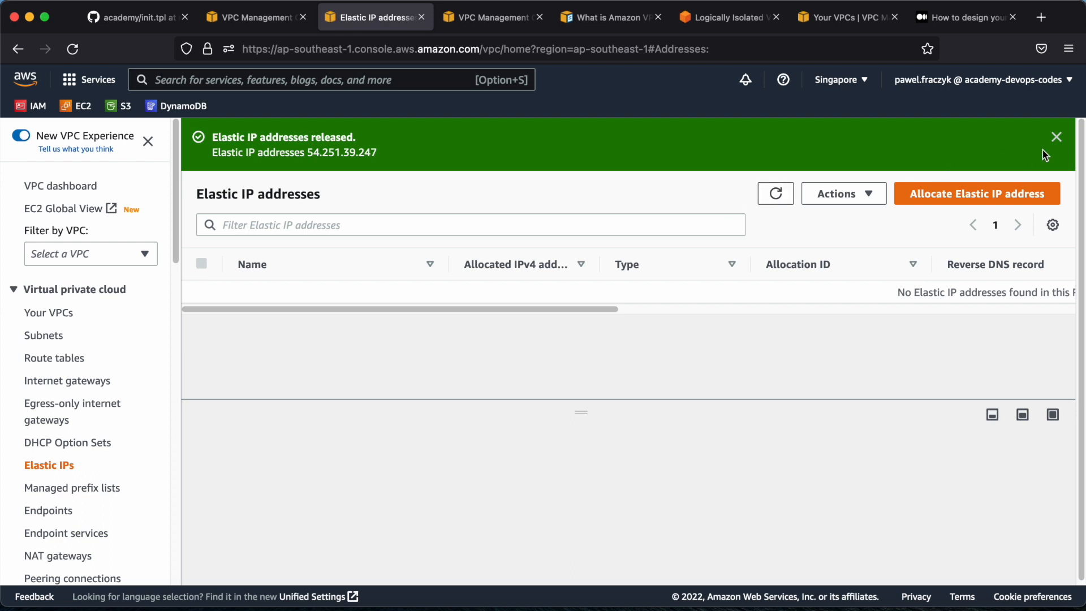
{"action": "left_click", "coordinate": [1055, 137]}
{"action": "left_click", "coordinate": [841, 141]}
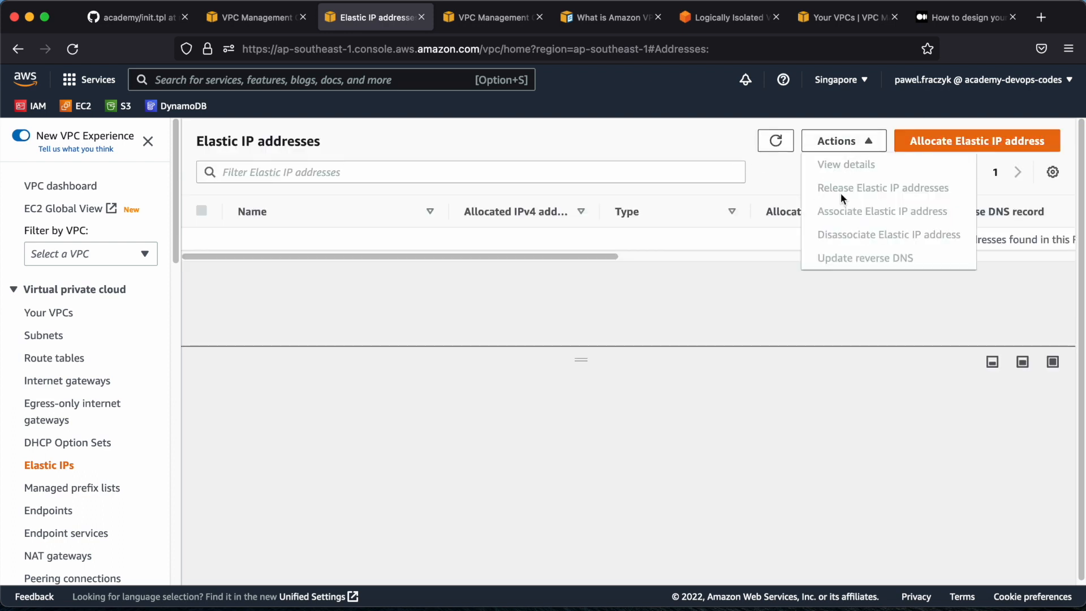
{"action": "left_click", "coordinate": [675, 169]}
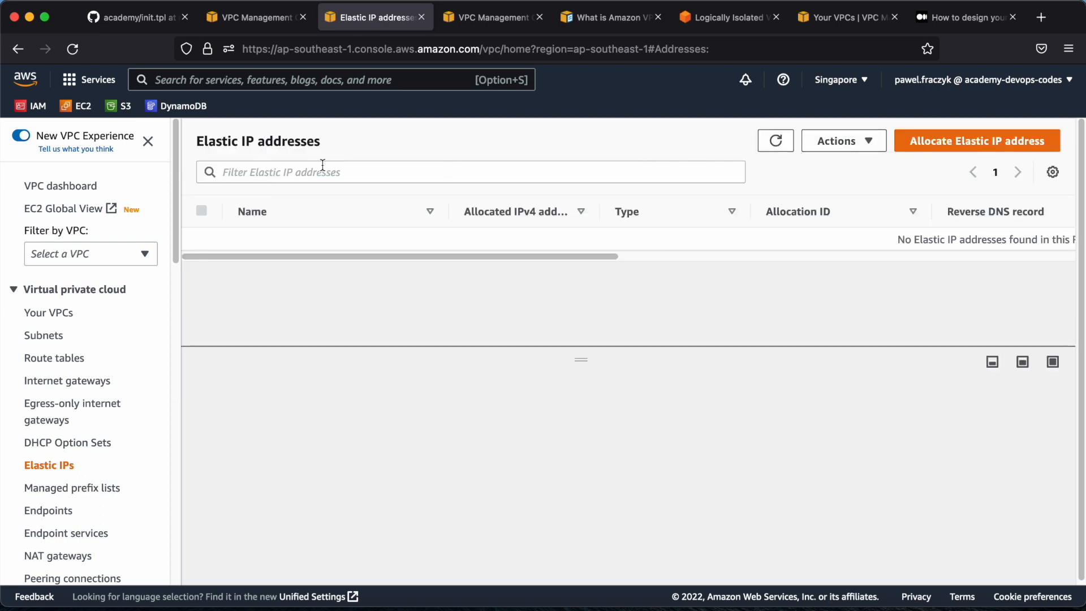
Delete devopsacademy-vpc after reviewing its internet gateway, route tables and subnets listed for deletion, confirming with "delete"
{"action": "left_click", "coordinate": [51, 317]}
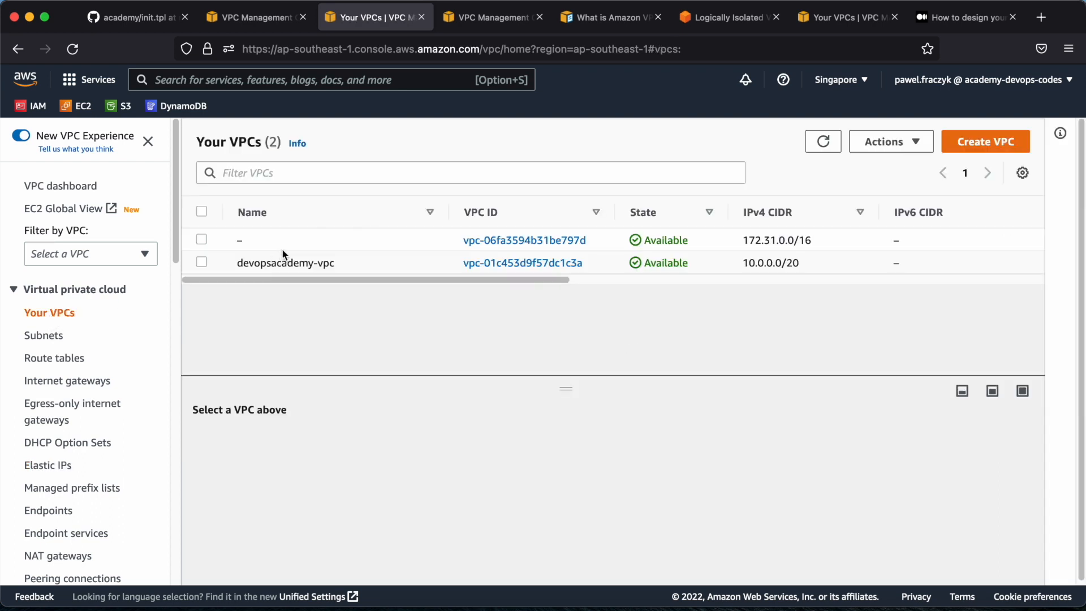
{"action": "left_click", "coordinate": [202, 262]}
{"action": "left_click", "coordinate": [889, 141]}
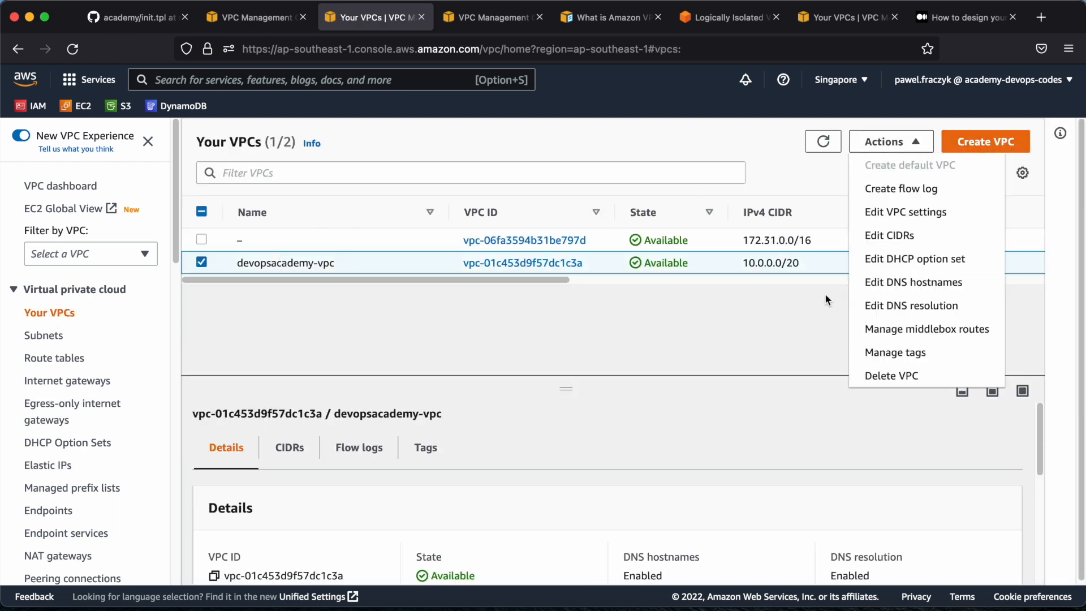
{"action": "left_click", "coordinate": [883, 375]}
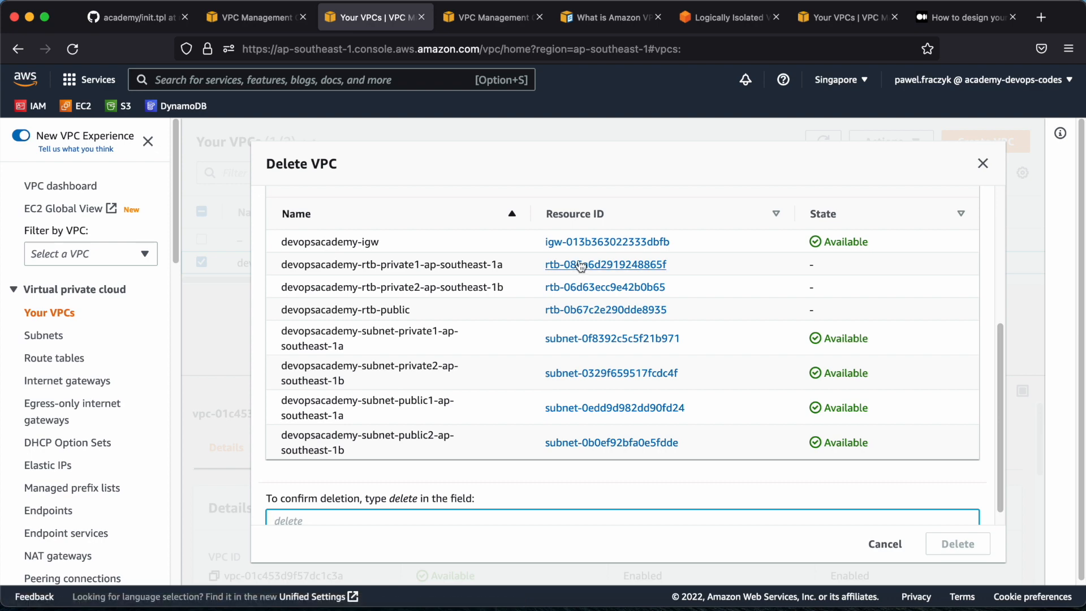
{"action": "scroll", "coordinate": [558, 282], "scroll_direction": "up", "scroll_amount": 5}
{"action": "scroll", "coordinate": [522, 251], "scroll_direction": "down", "scroll_amount": 5}
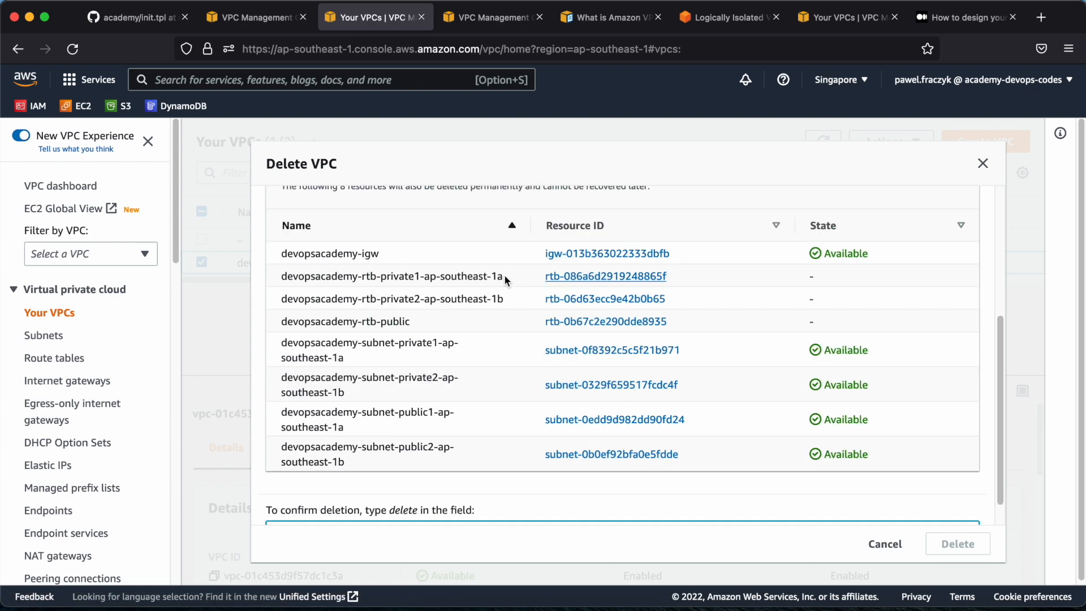
{"action": "scroll", "coordinate": [555, 329], "scroll_direction": "down", "scroll_amount": 2}
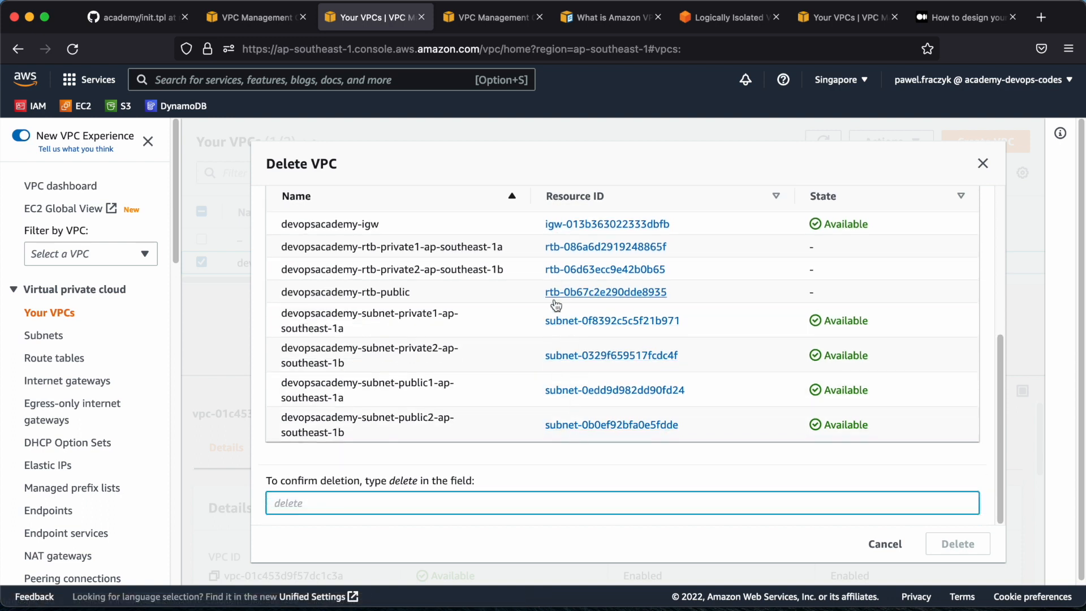
{"action": "scroll", "coordinate": [460, 279], "scroll_direction": "up", "scroll_amount": 3}
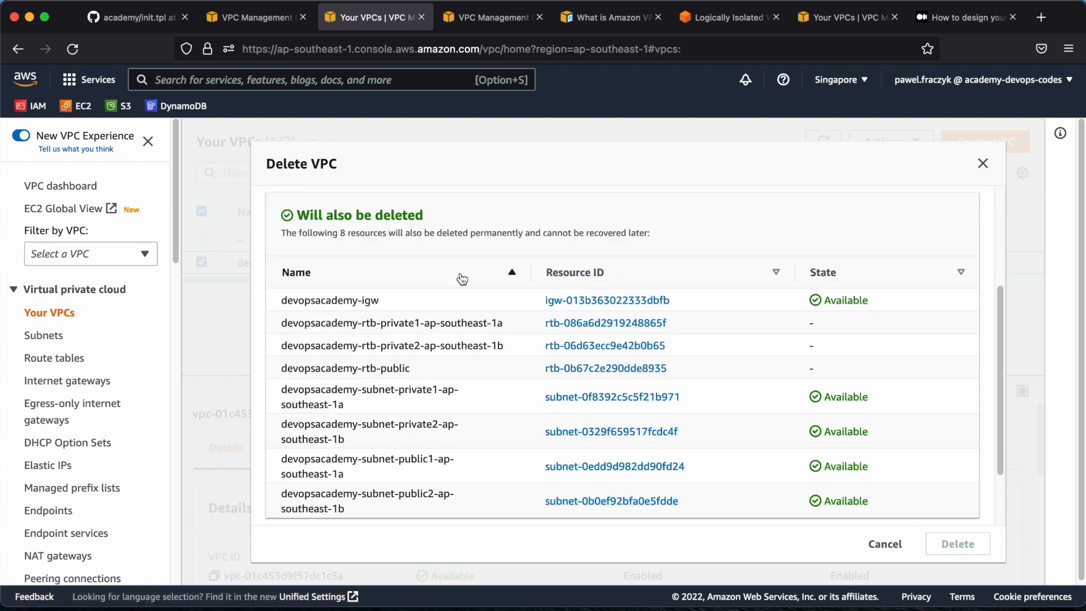
{"action": "scroll", "coordinate": [364, 251], "scroll_direction": "down", "scroll_amount": 3}
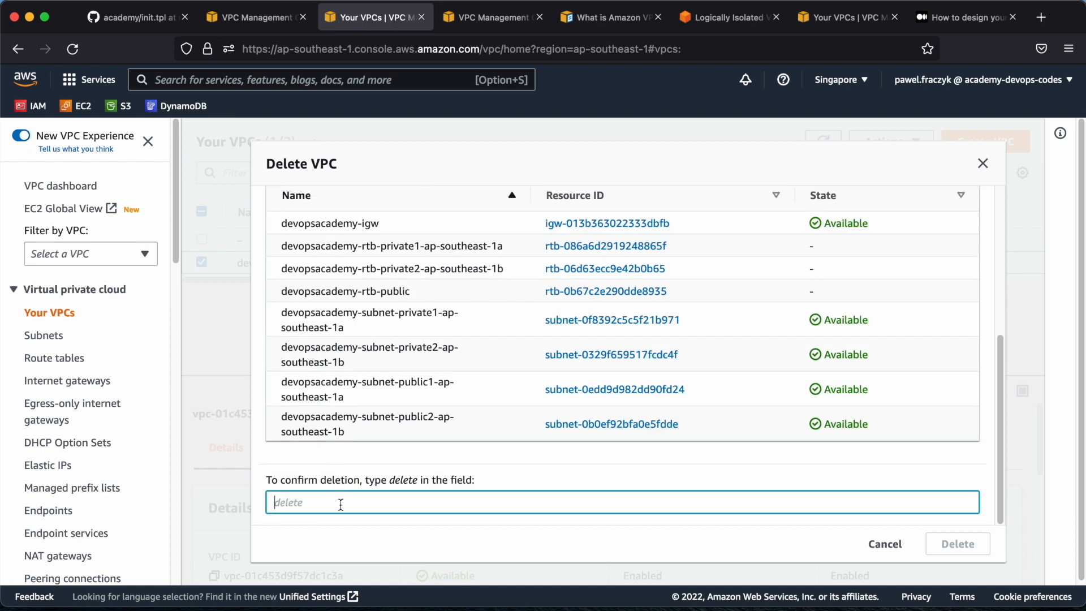
{"action": "type", "text": "delete"}
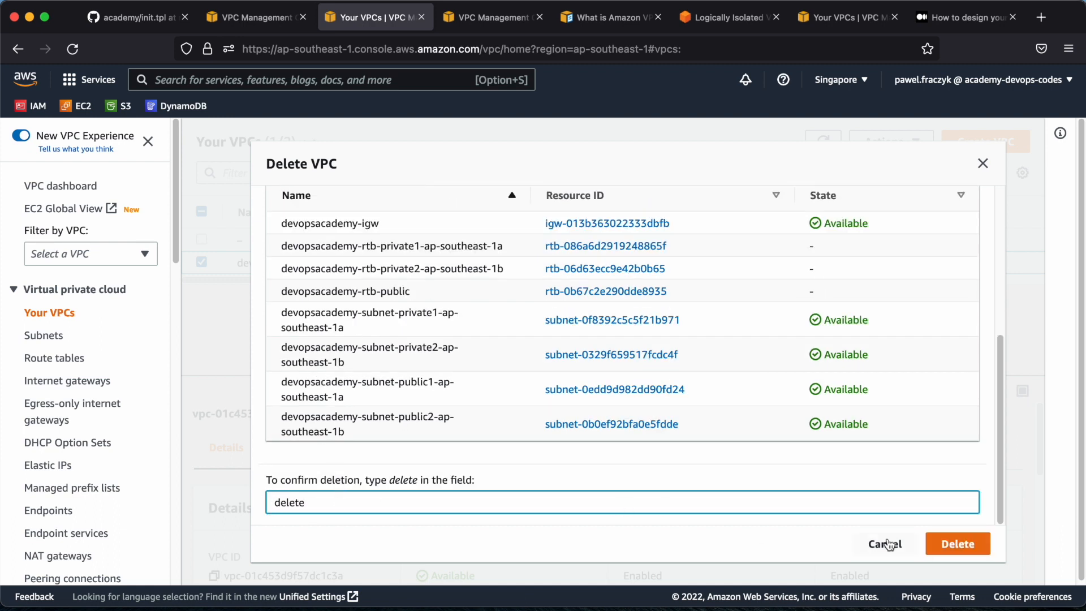
{"action": "left_click", "coordinate": [960, 545]}
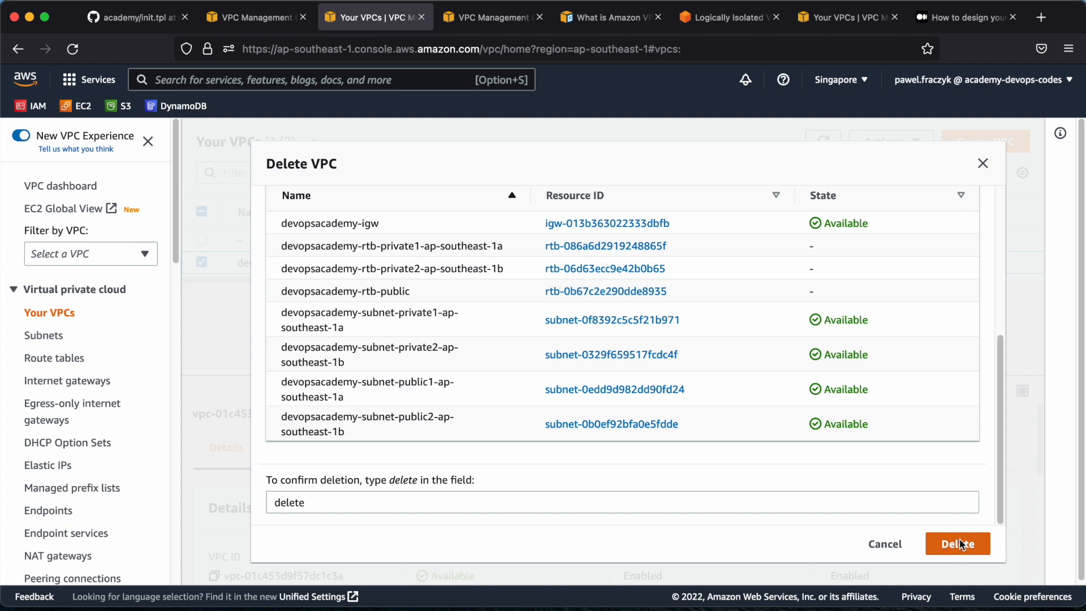